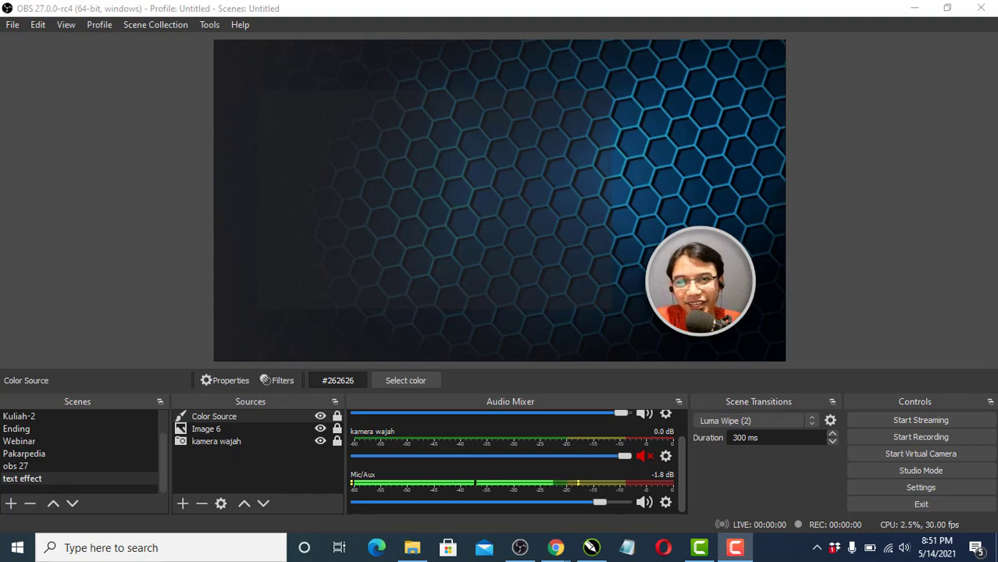
- Add a new Text (GDI+) source named "teks effect" to the text effect scene
{"action": "left_click", "coordinate": [195, 461]}
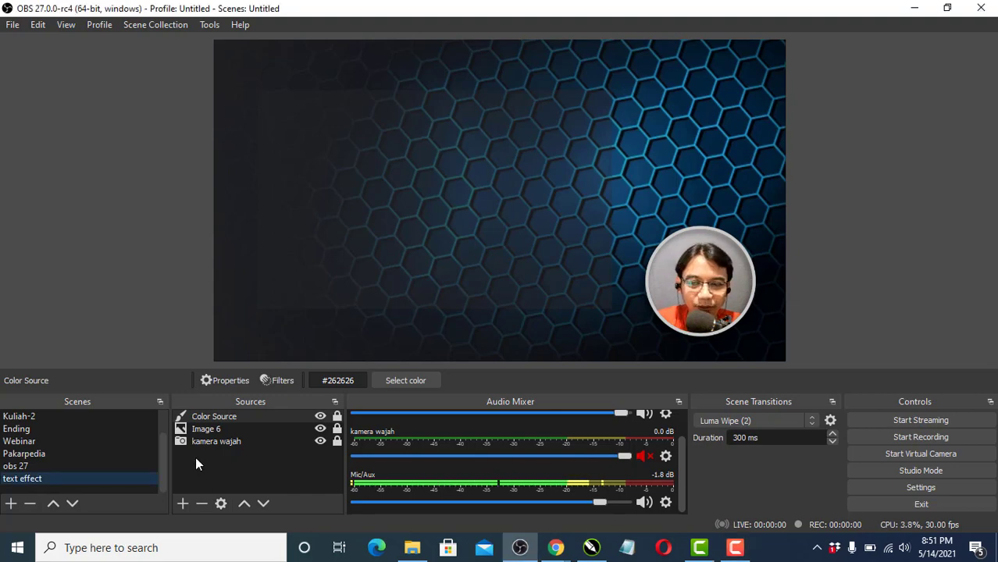
{"action": "left_click", "coordinate": [182, 503]}
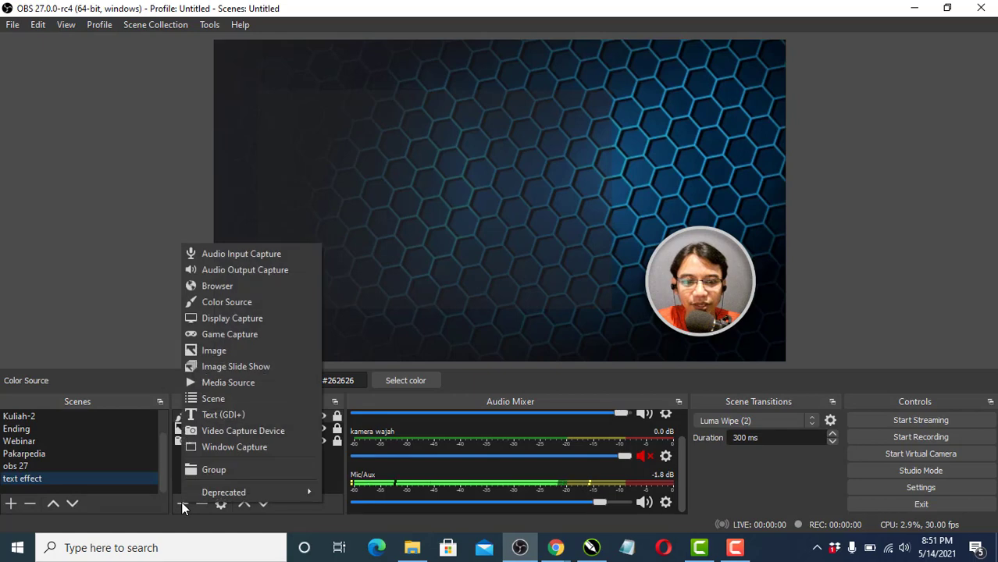
{"action": "left_click", "coordinate": [244, 416]}
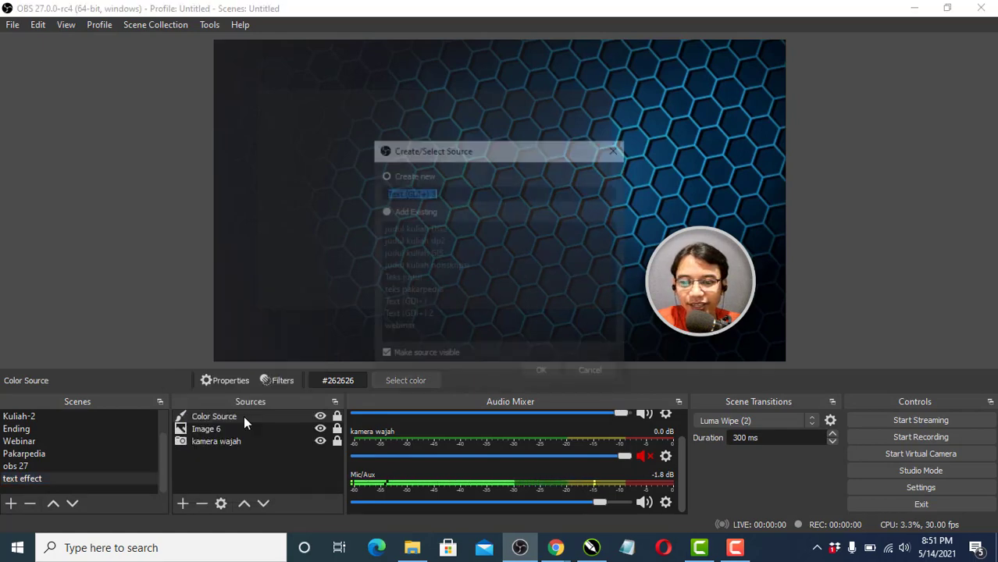
{"action": "left_click", "coordinate": [470, 192]}
{"action": "left_click_drag", "start_coordinate": [470, 192], "coordinate": [333, 191]}
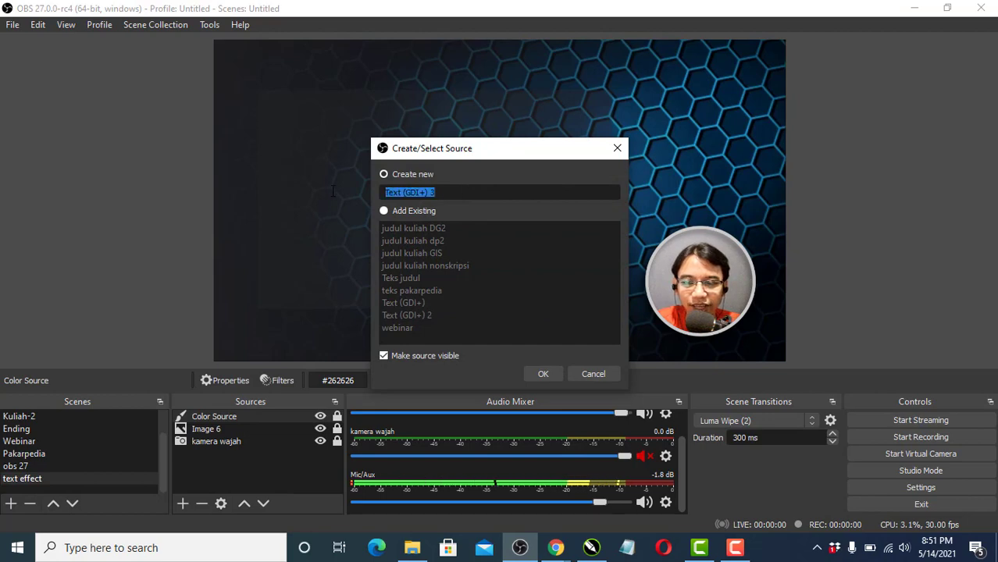
{"action": "type", "text": "teks effect"}
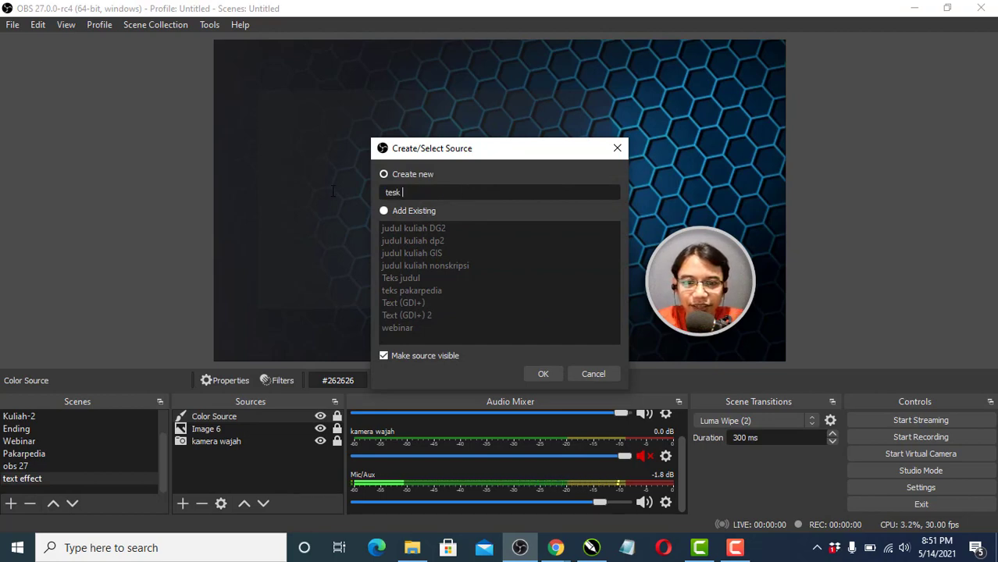
{"action": "left_click", "coordinate": [543, 374]}
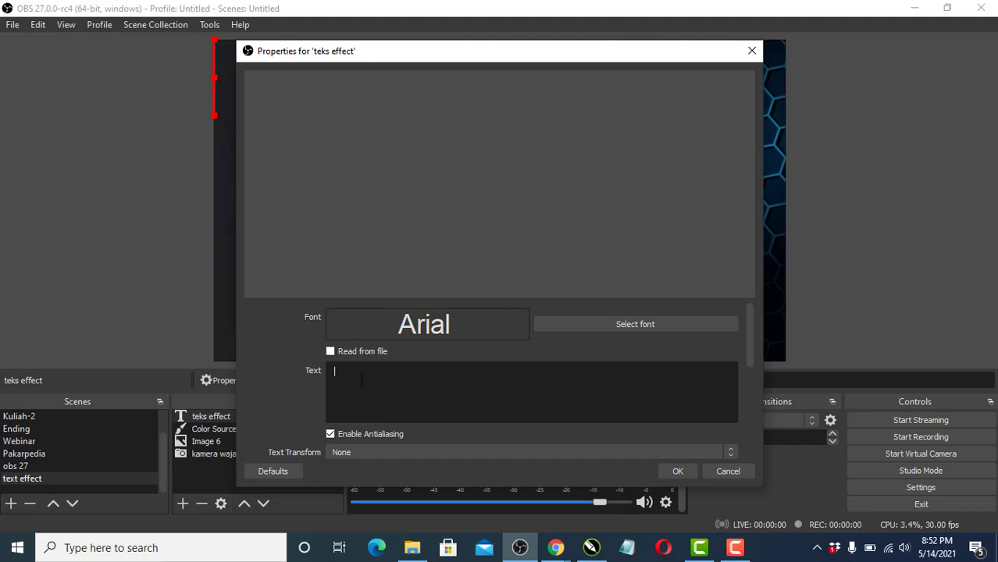
- Enter "Belajar Teks Efek di OBS Studio" as the content of the text source
{"action": "type", "text": "Belajar"}
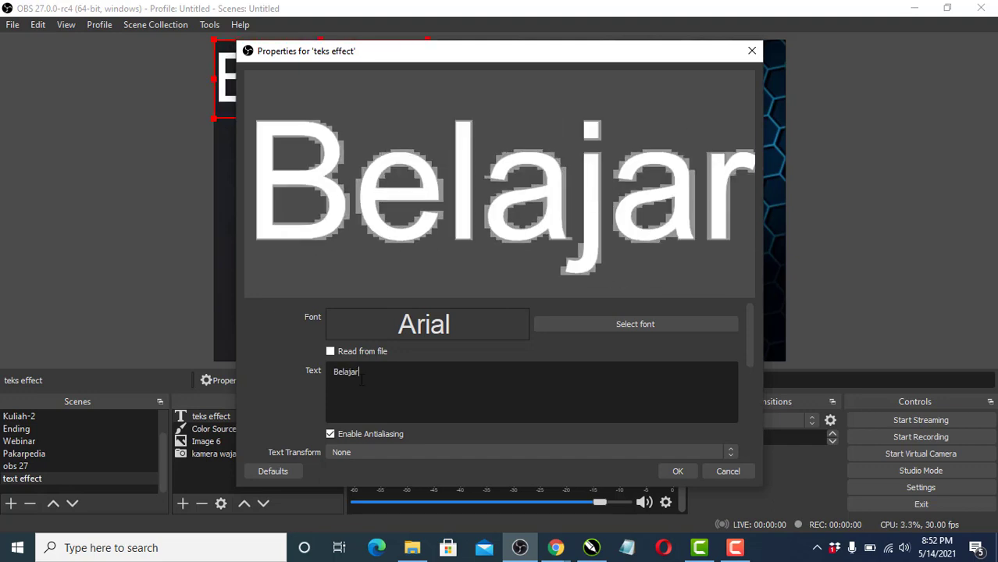
{"action": "type", "text": " Teks"}
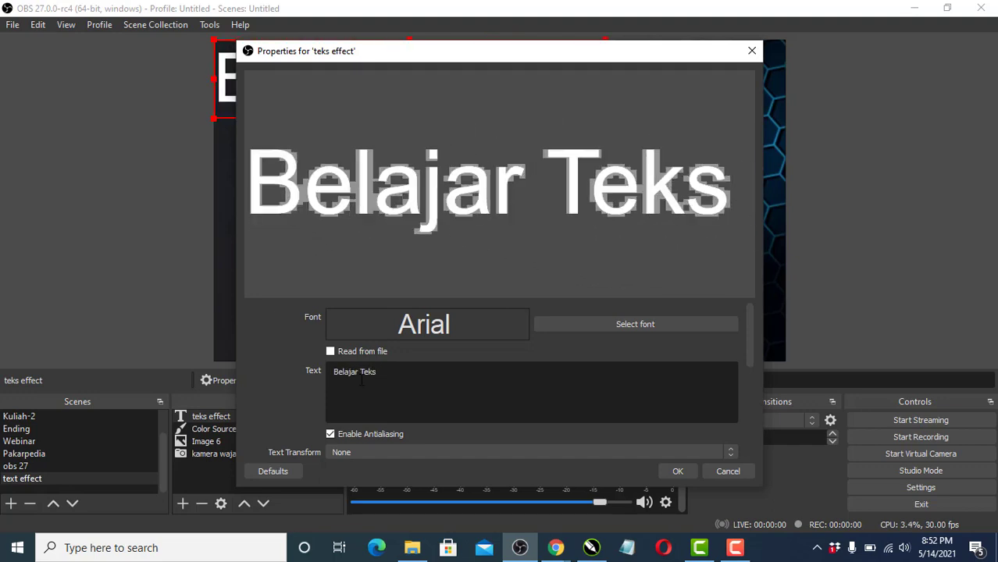
{"action": "type", "text": " Efek di "}
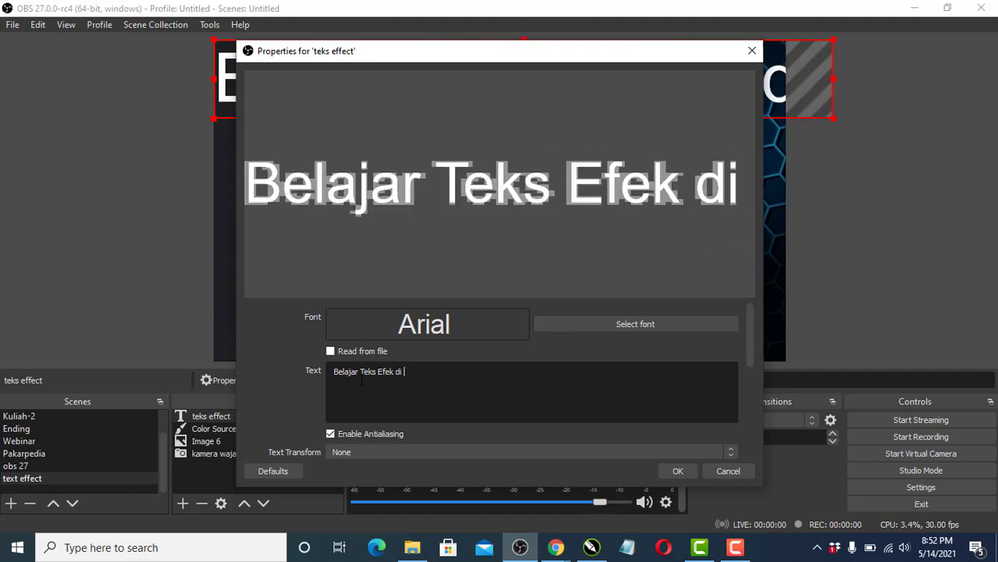
{"action": "type", "text": "OBS Studio"}
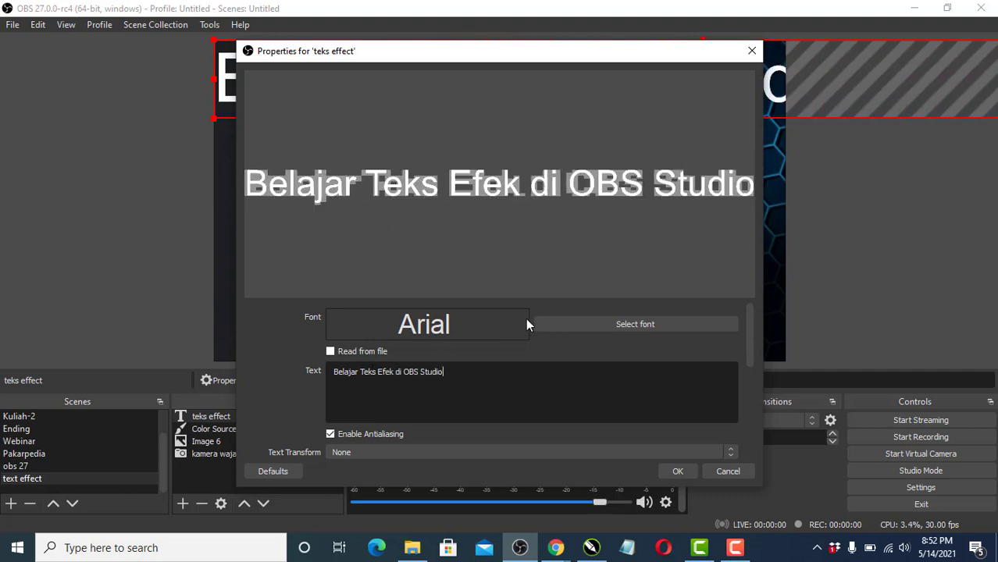
- Set the text source's font to Book Antiqua in Bold style at size 72
{"action": "left_click", "coordinate": [602, 328]}
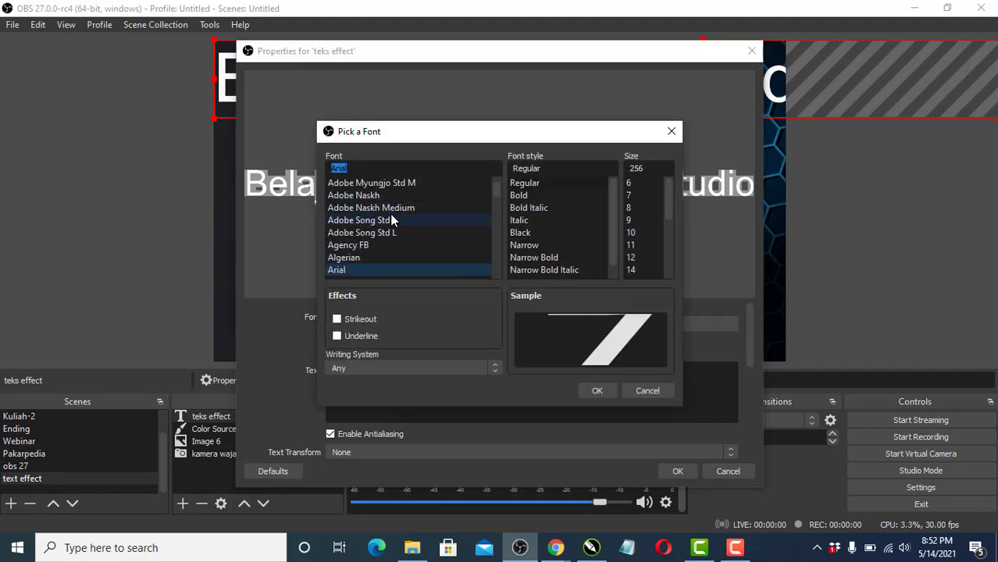
{"action": "scroll", "coordinate": [390, 214], "scroll_direction": "down", "scroll_amount": 5}
{"action": "scroll", "coordinate": [393, 221], "scroll_direction": "down", "scroll_amount": 1}
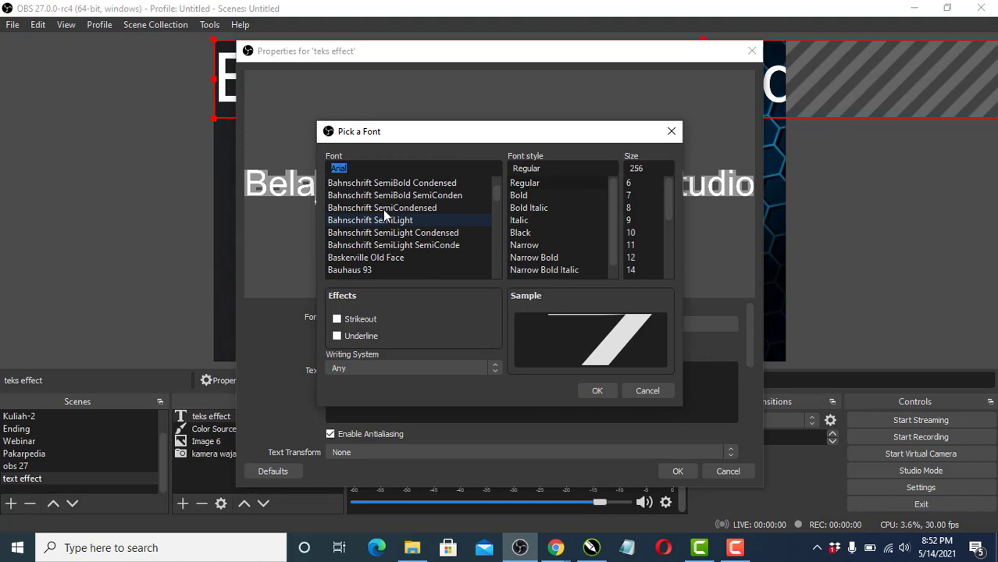
{"action": "scroll", "coordinate": [392, 233], "scroll_direction": "down", "scroll_amount": 2}
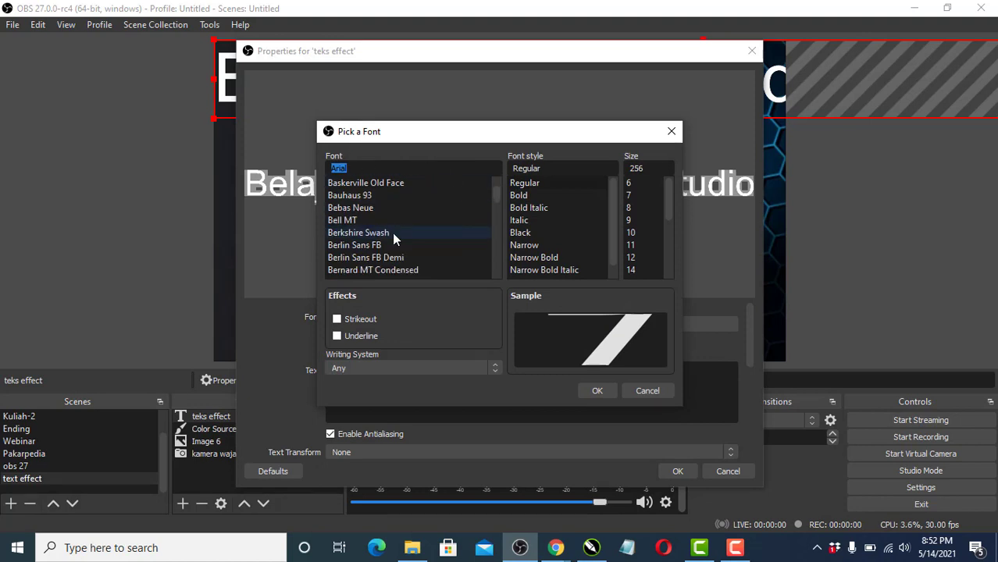
{"action": "scroll", "coordinate": [392, 233], "scroll_direction": "down", "scroll_amount": 2}
{"action": "left_click", "coordinate": [371, 247]}
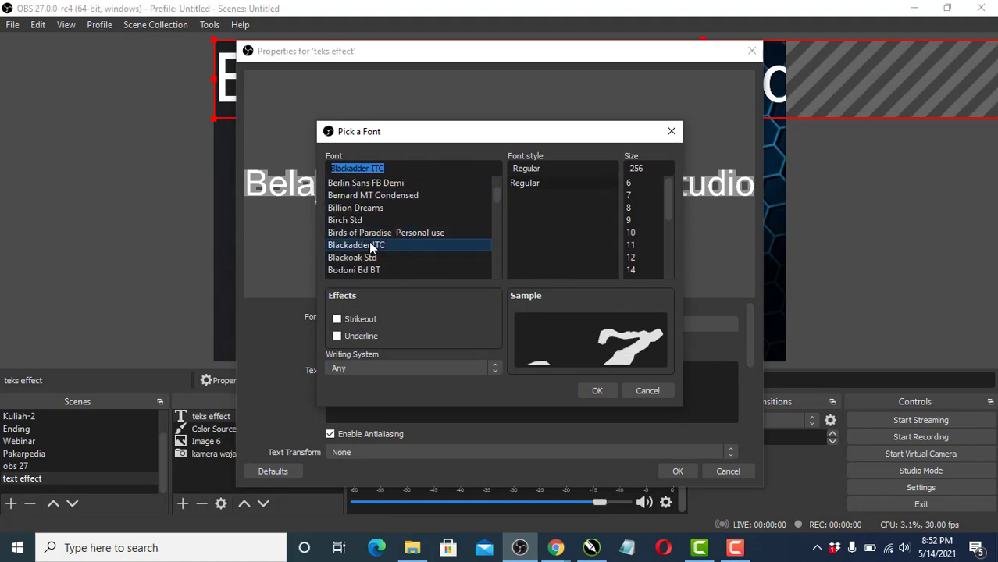
{"action": "scroll", "coordinate": [372, 248], "scroll_direction": "down", "scroll_amount": 2}
{"action": "left_click", "coordinate": [363, 257]}
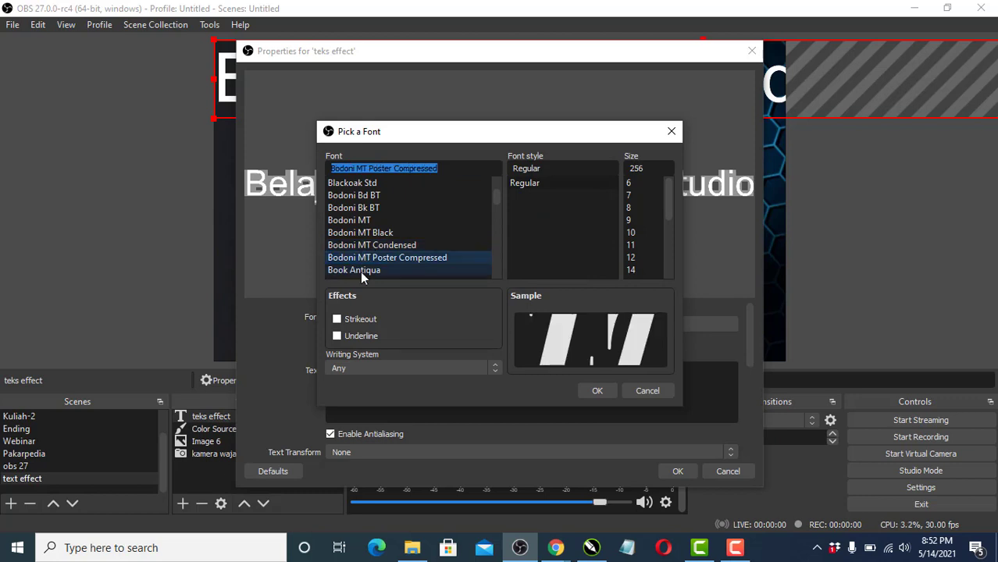
{"action": "left_click", "coordinate": [360, 271]}
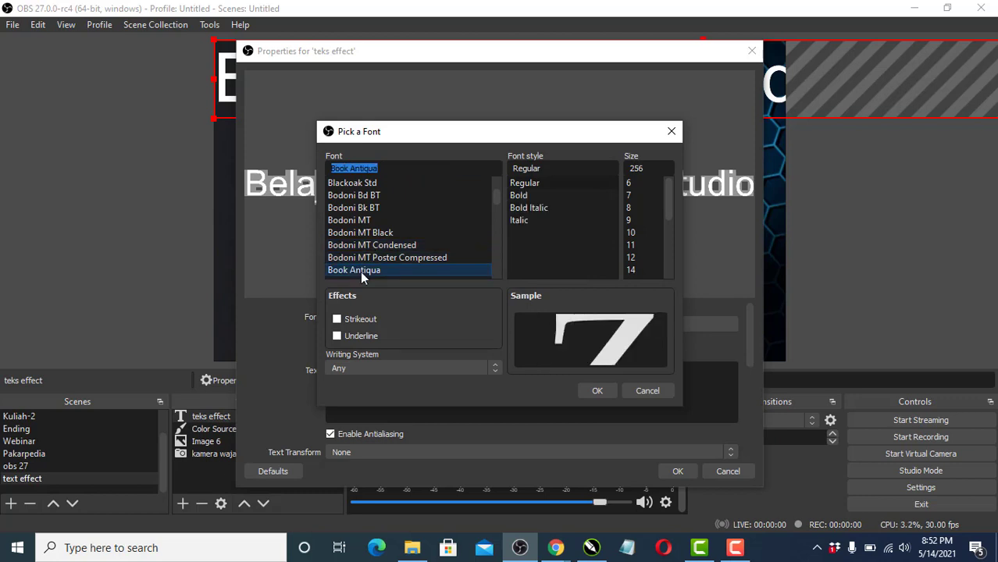
{"action": "left_click", "coordinate": [522, 196]}
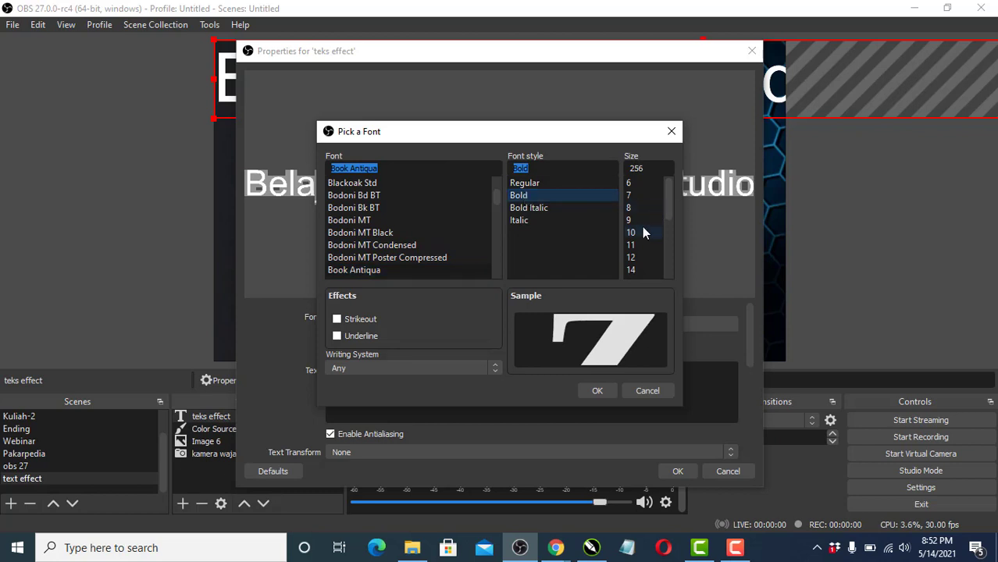
{"action": "scroll", "coordinate": [645, 231], "scroll_direction": "down", "scroll_amount": 4}
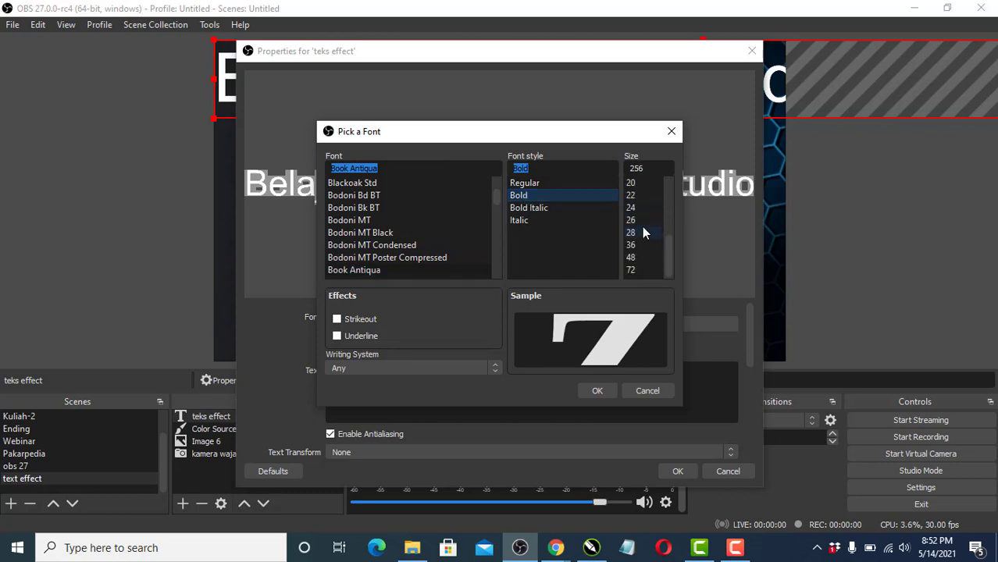
{"action": "left_click", "coordinate": [632, 271]}
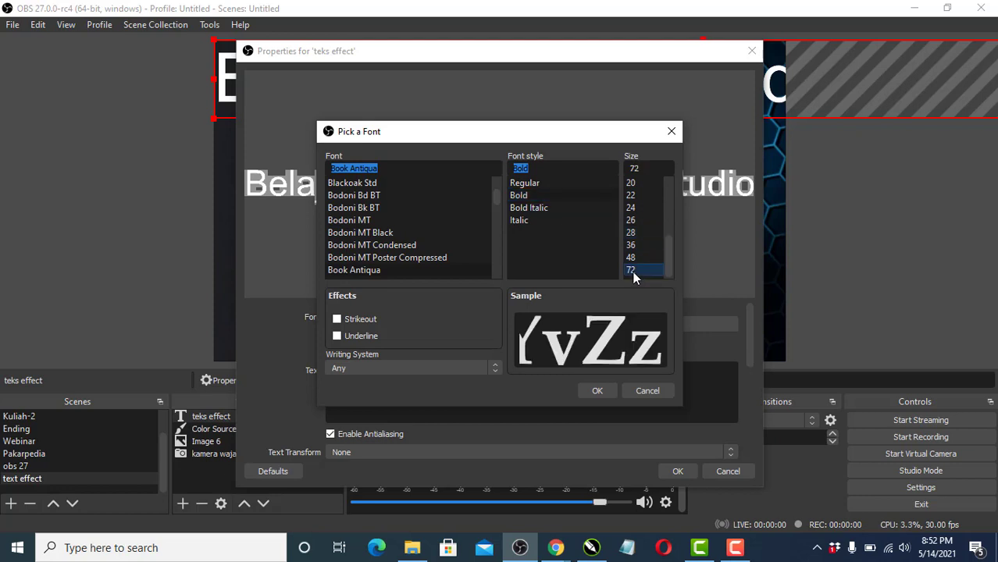
{"action": "left_click", "coordinate": [599, 391]}
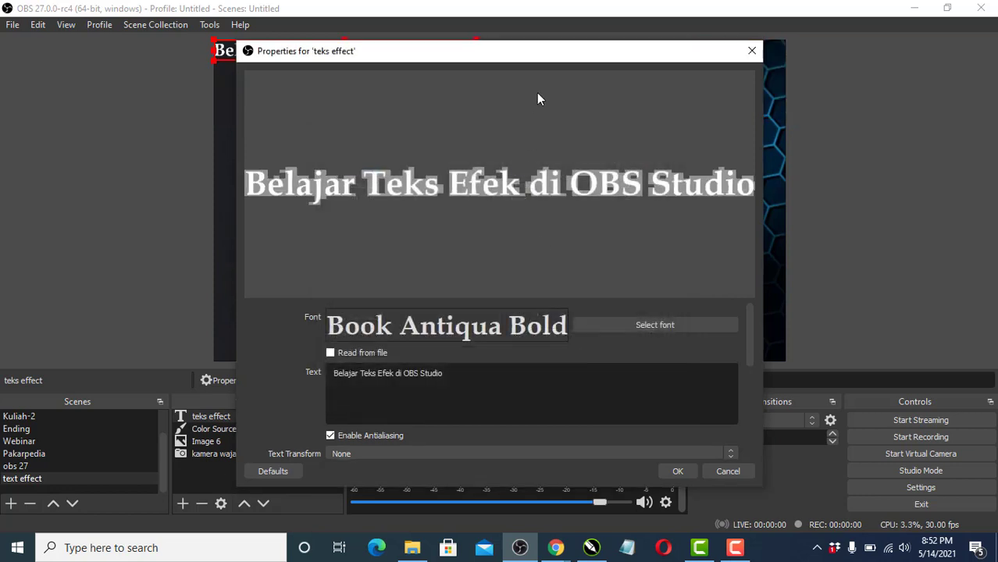
- Move the text to the lower middle area of the preview canvas, left of the webcam circle
{"action": "left_click_drag", "start_coordinate": [558, 60], "coordinate": [579, 369]}
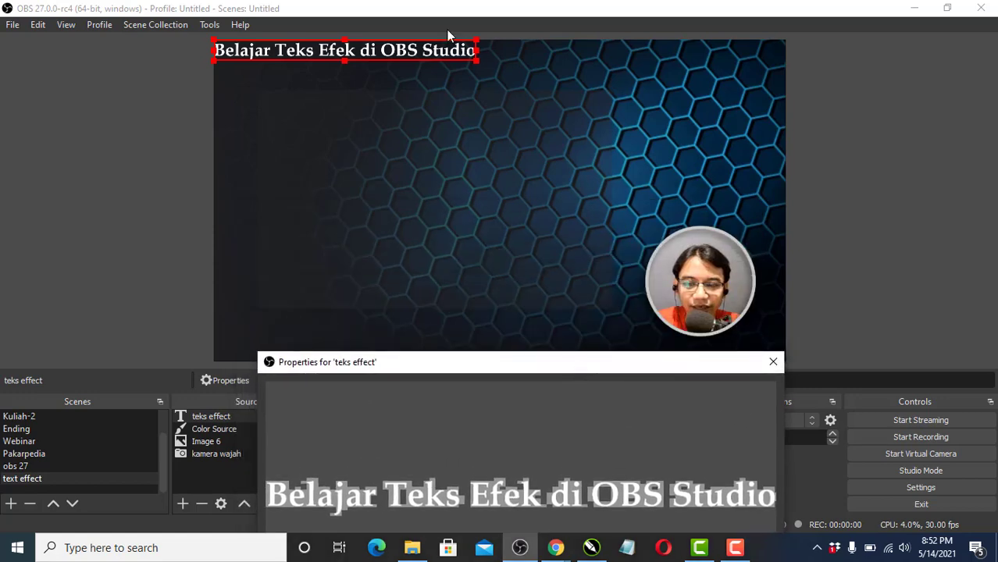
{"action": "left_click_drag", "start_coordinate": [327, 53], "coordinate": [392, 273]}
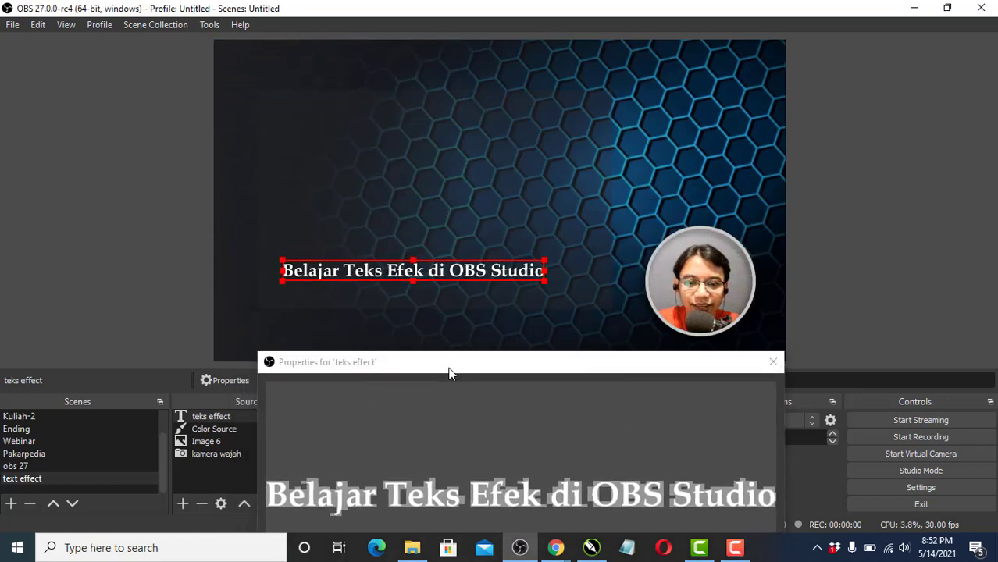
{"action": "left_click_drag", "start_coordinate": [450, 371], "coordinate": [449, 115]}
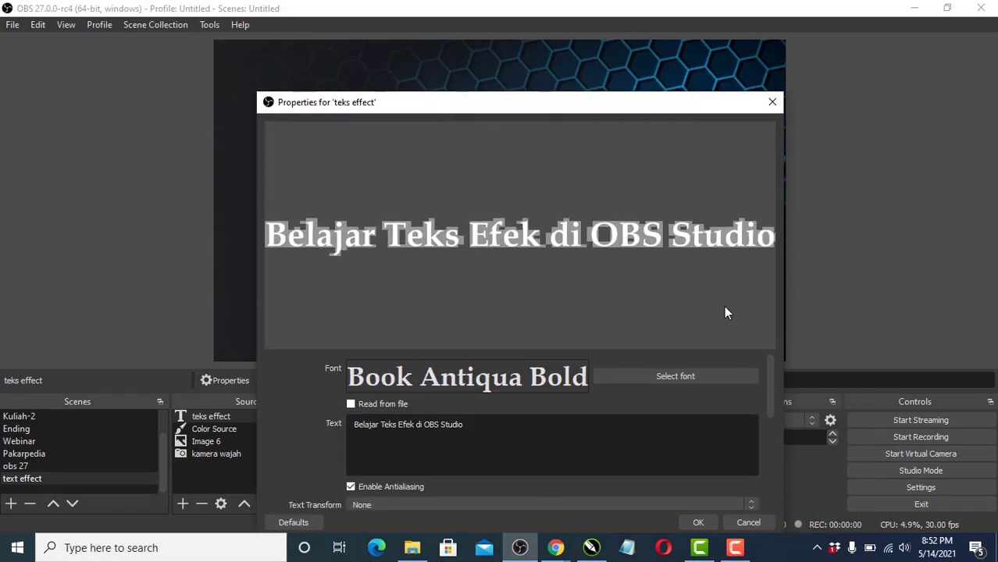
- Reposition the text near the upper-left corner of the preview canvas, slightly inside its edges
{"action": "scroll", "coordinate": [735, 399], "scroll_direction": "down", "scroll_amount": 2}
{"action": "scroll", "coordinate": [735, 400], "scroll_direction": "down", "scroll_amount": 1}
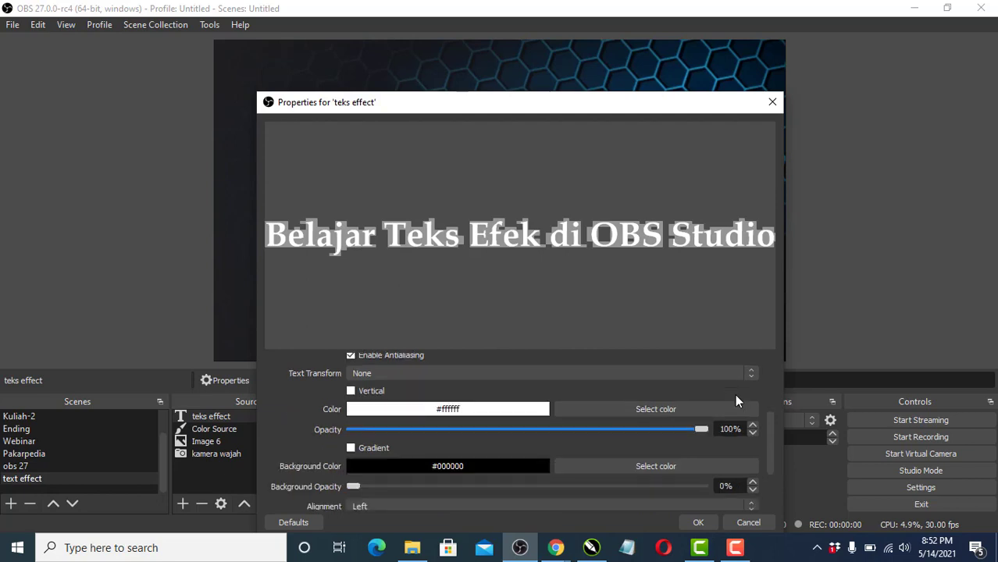
{"action": "left_click_drag", "start_coordinate": [470, 107], "coordinate": [436, 329]}
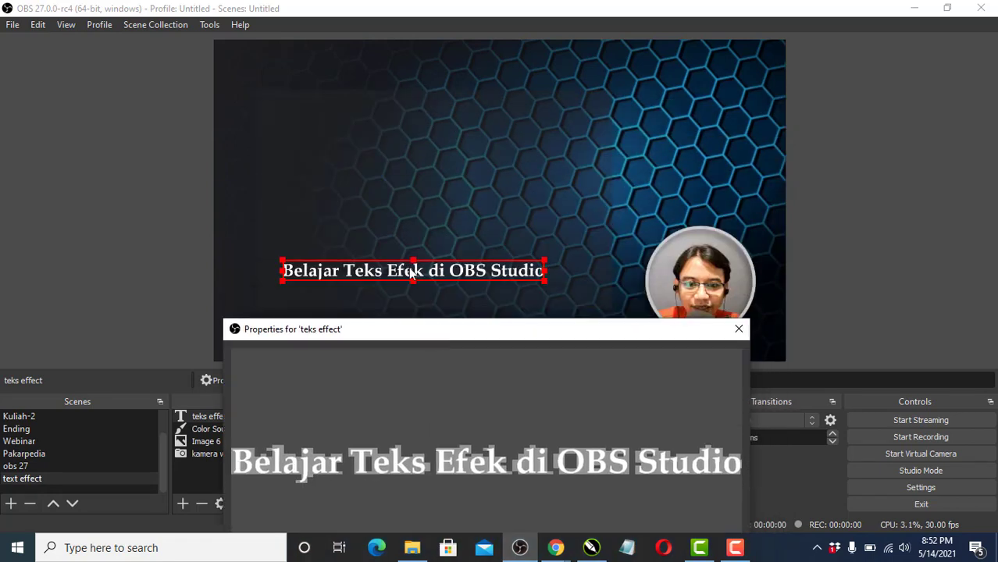
{"action": "left_click_drag", "start_coordinate": [408, 275], "coordinate": [384, 71]}
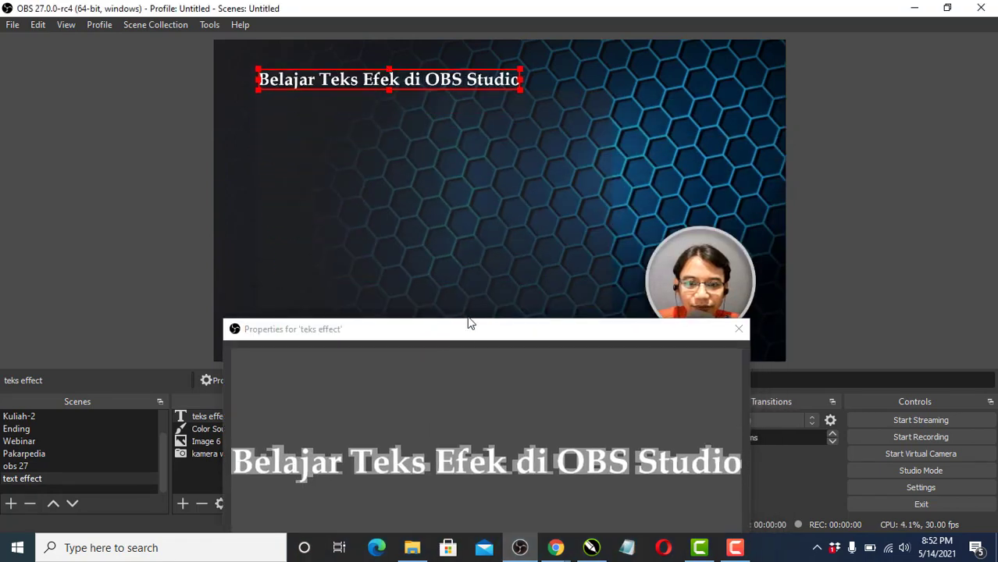
- Set the text colour to yellow (#ffff00) at 100% opacity
{"action": "left_click_drag", "start_coordinate": [469, 325], "coordinate": [555, 179]}
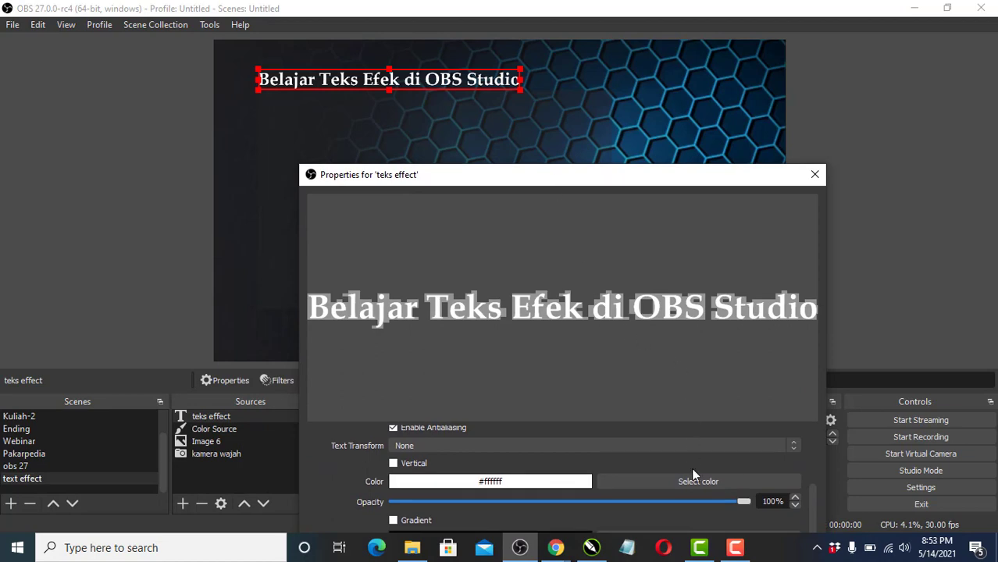
{"action": "scroll", "coordinate": [691, 472], "scroll_direction": "down", "scroll_amount": 1}
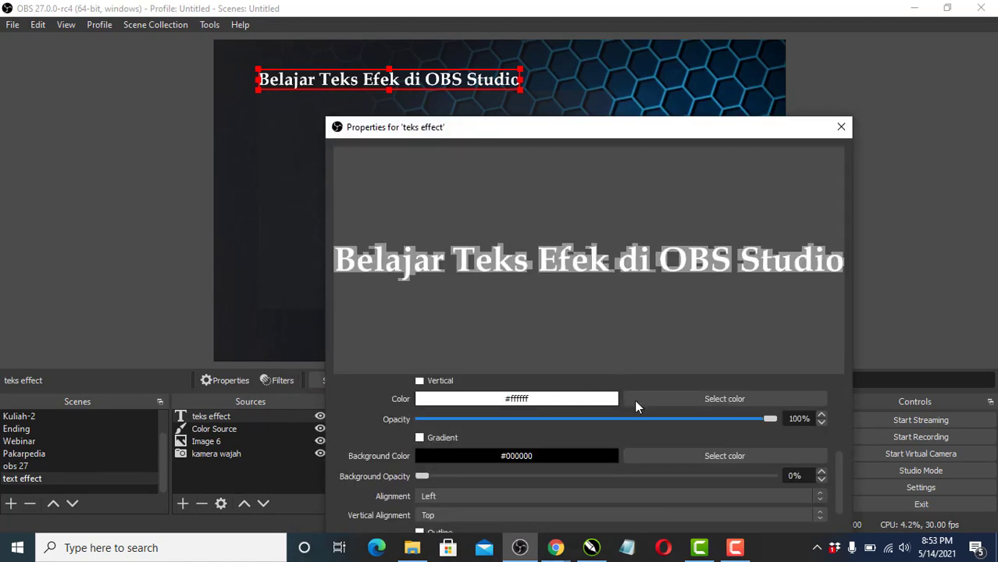
{"action": "left_click", "coordinate": [689, 399]}
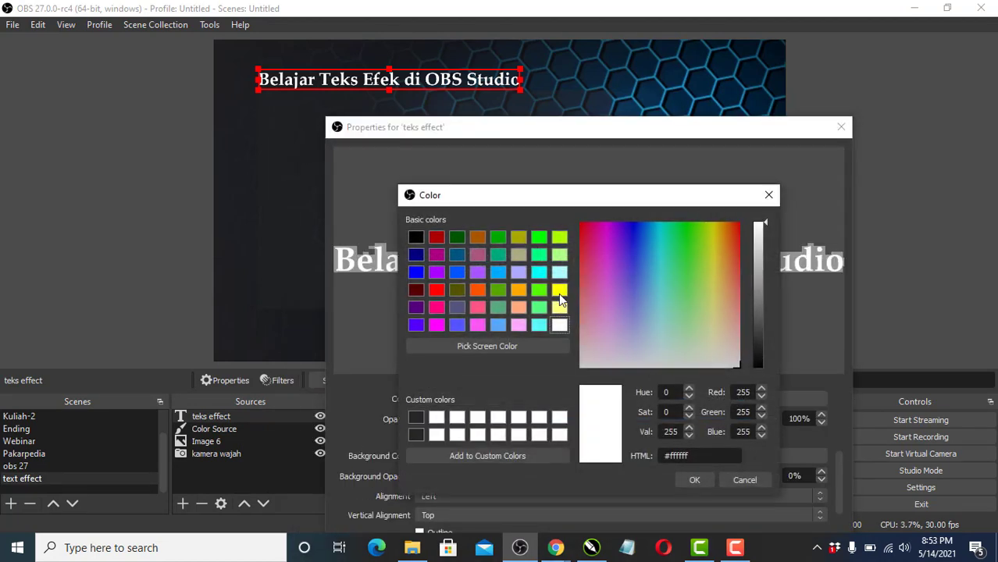
{"action": "left_click", "coordinate": [559, 289]}
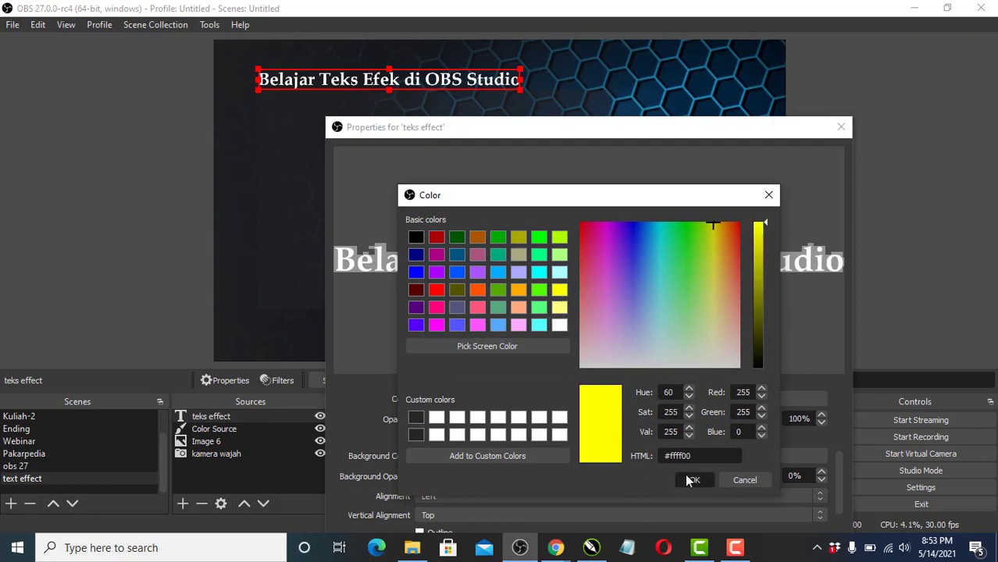
{"action": "left_click", "coordinate": [692, 480]}
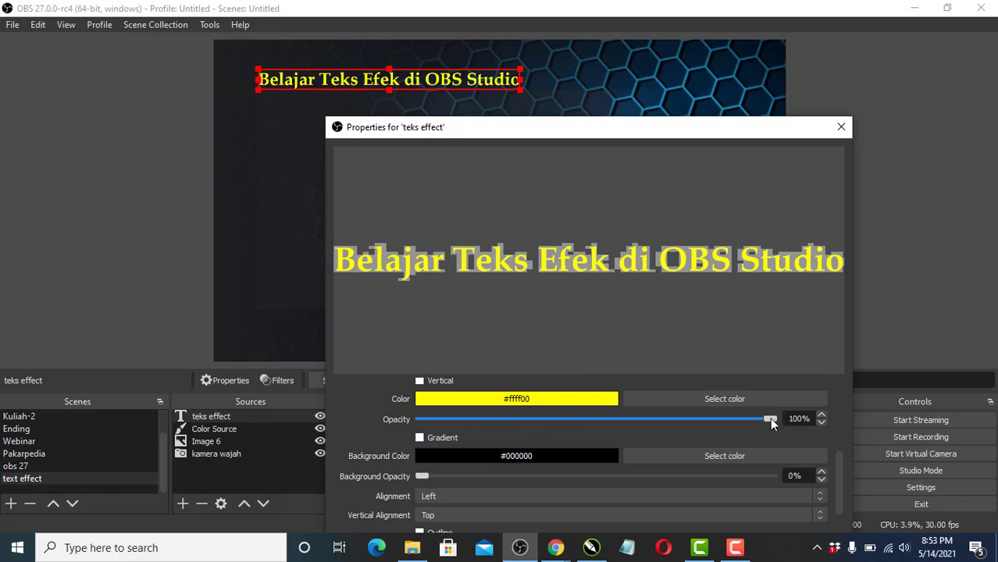
{"action": "mouse_move", "coordinate": [769, 418]}
{"action": "left_mouse_down"}
{"action": "mouse_move", "coordinate": [479, 419]}
{"action": "mouse_move", "coordinate": [787, 418]}
{"action": "left_mouse_up"}
- Enable the text gradient and set its gradient colour to orange (#ffaa00)
{"action": "left_click", "coordinate": [420, 438]}
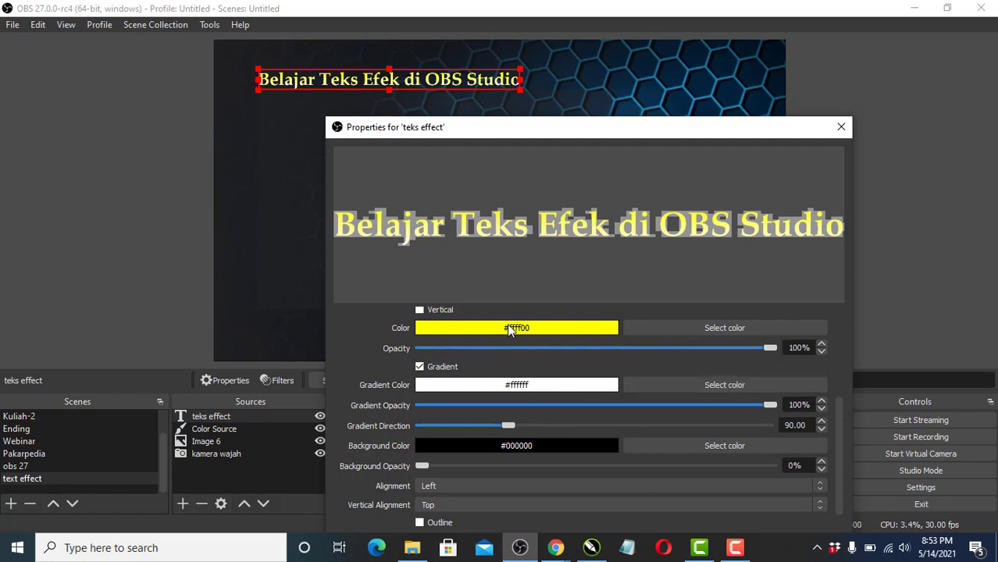
{"action": "left_click", "coordinate": [663, 385]}
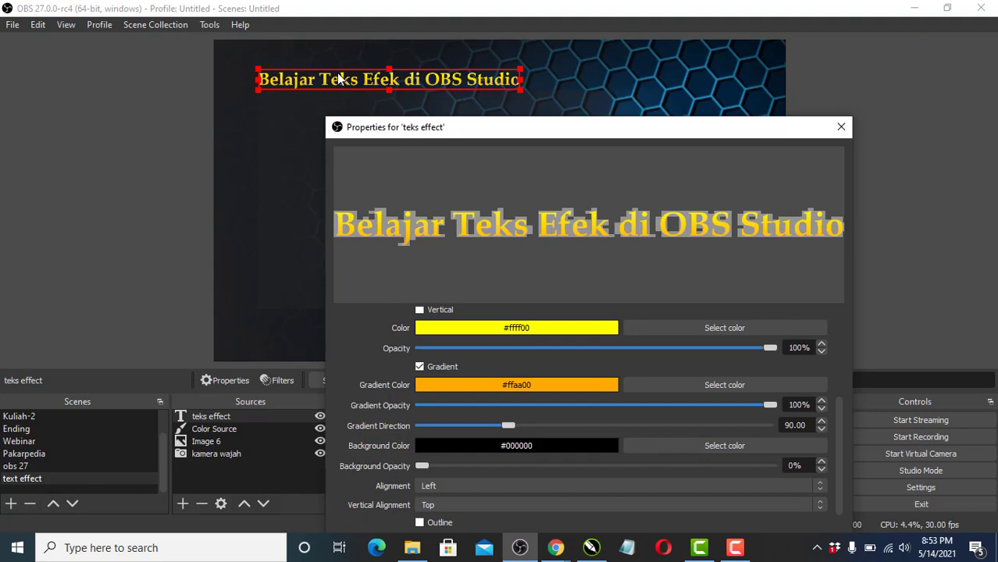
- Change the text's gradient colour to white (#ffffff)
{"action": "left_click", "coordinate": [682, 385]}
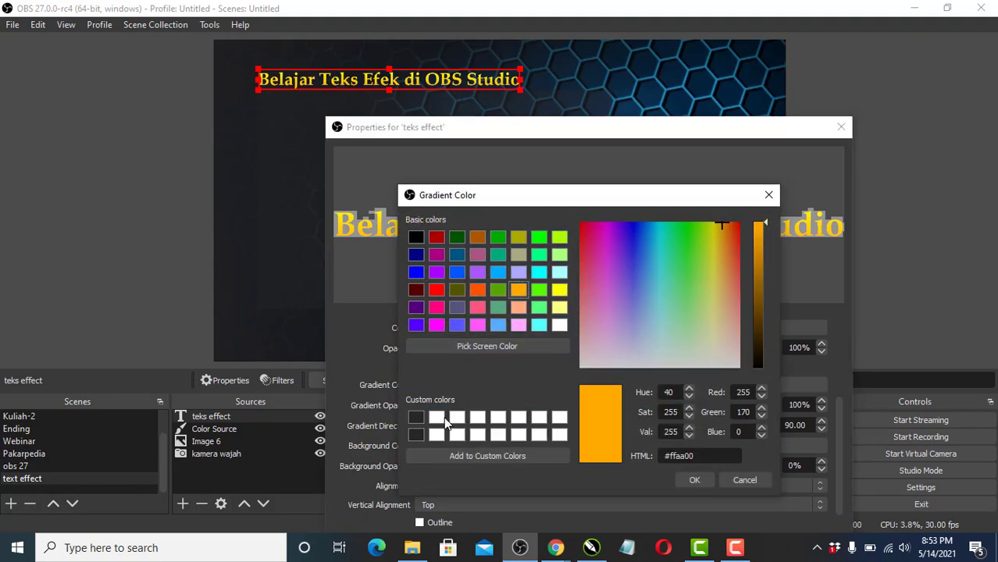
{"action": "left_click", "coordinate": [437, 418]}
{"action": "left_click", "coordinate": [693, 480]}
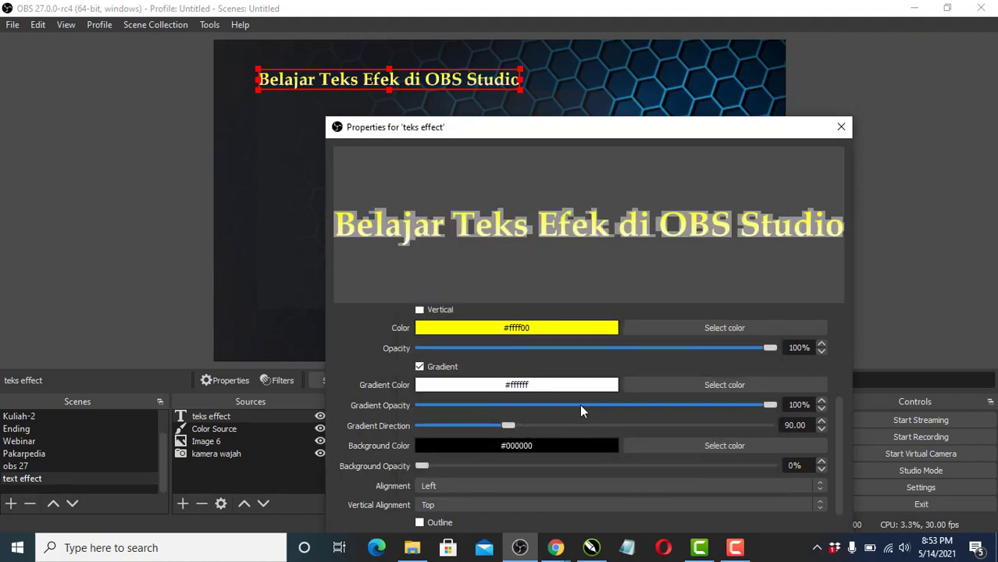
- Try a gradient direction of 193.40 for the text while keeping the gradient opacity at 100%
{"action": "left_click_drag", "start_coordinate": [771, 406], "coordinate": [790, 412]}
{"action": "left_click_drag", "start_coordinate": [509, 429], "coordinate": [606, 427]}
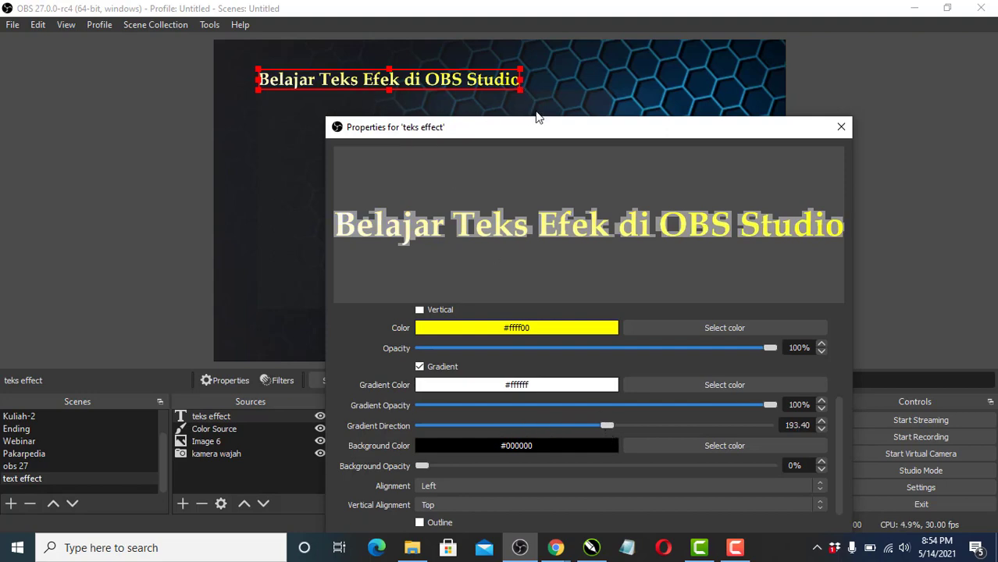
{"action": "left_click_drag", "start_coordinate": [537, 121], "coordinate": [515, 240]}
{"action": "left_click_drag", "start_coordinate": [650, 247], "coordinate": [656, 198]}
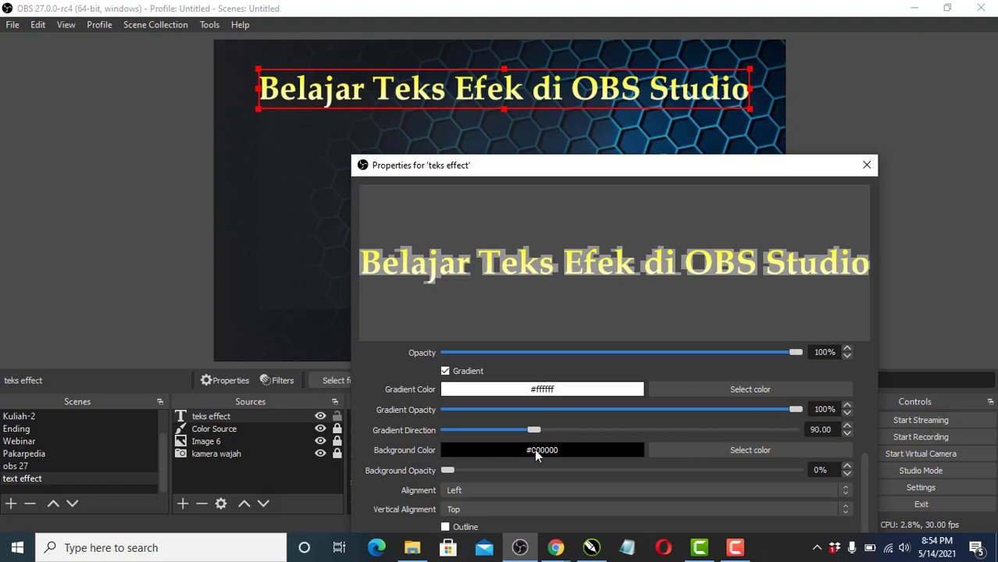
- Set the text's background colour to red (#ff0000), testing its opacity at 100% and 11% before setting it to 0%
{"action": "left_click_drag", "start_coordinate": [452, 472], "coordinate": [802, 474]}
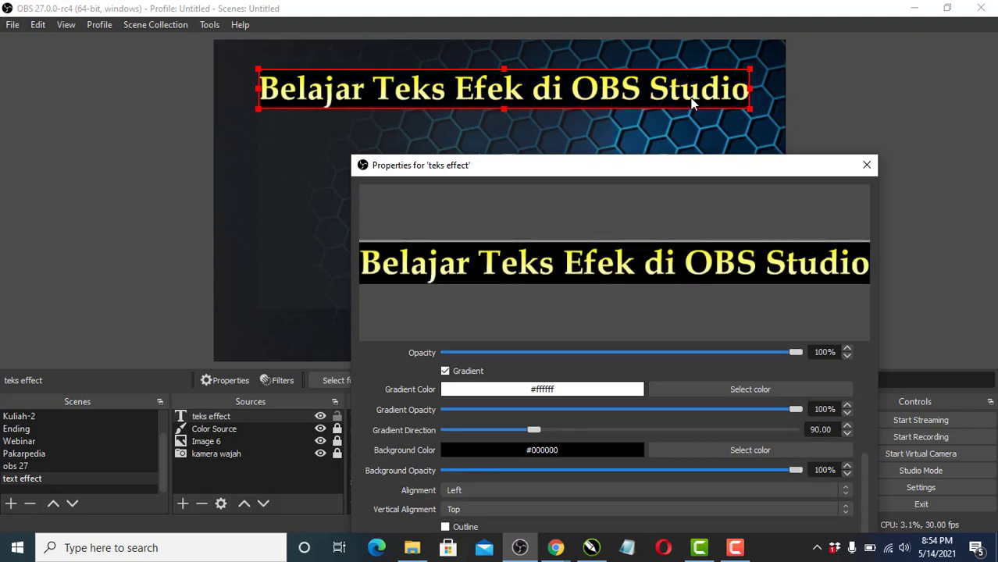
{"action": "left_click", "coordinate": [738, 451]}
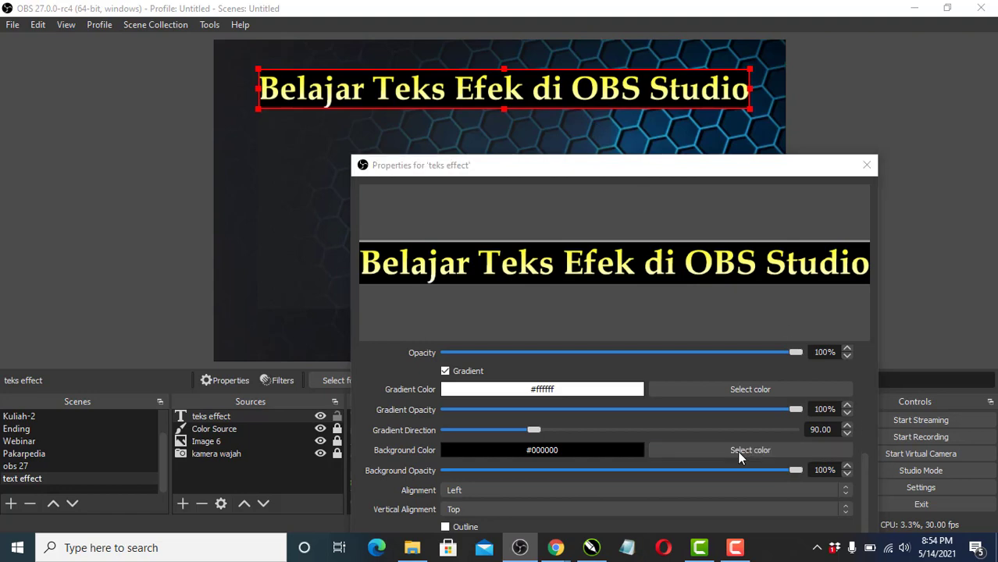
{"action": "left_click", "coordinate": [461, 329]}
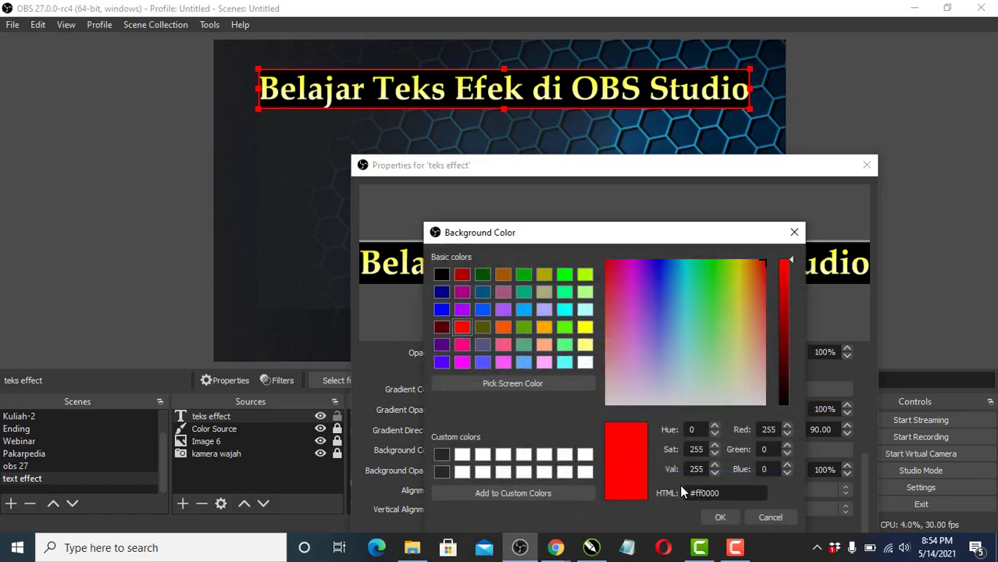
{"action": "left_click", "coordinate": [719, 517]}
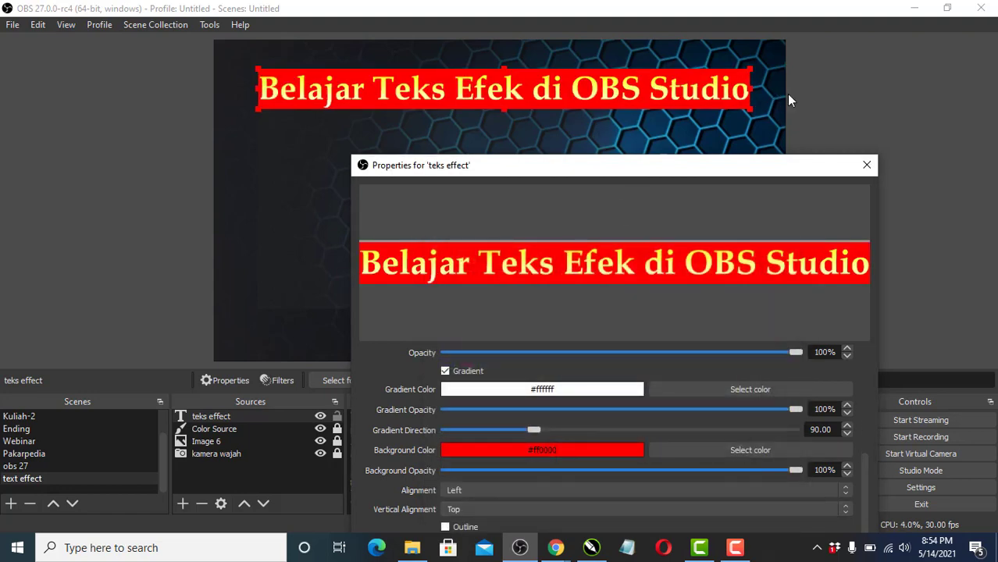
{"action": "left_click_drag", "start_coordinate": [795, 470], "coordinate": [482, 471]}
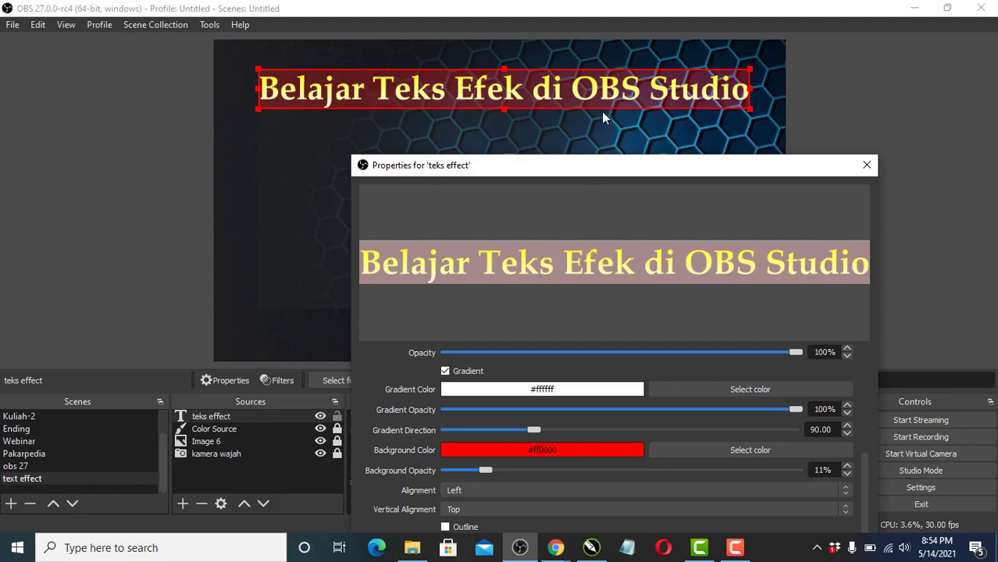
{"action": "left_click_drag", "start_coordinate": [486, 470], "coordinate": [411, 474]}
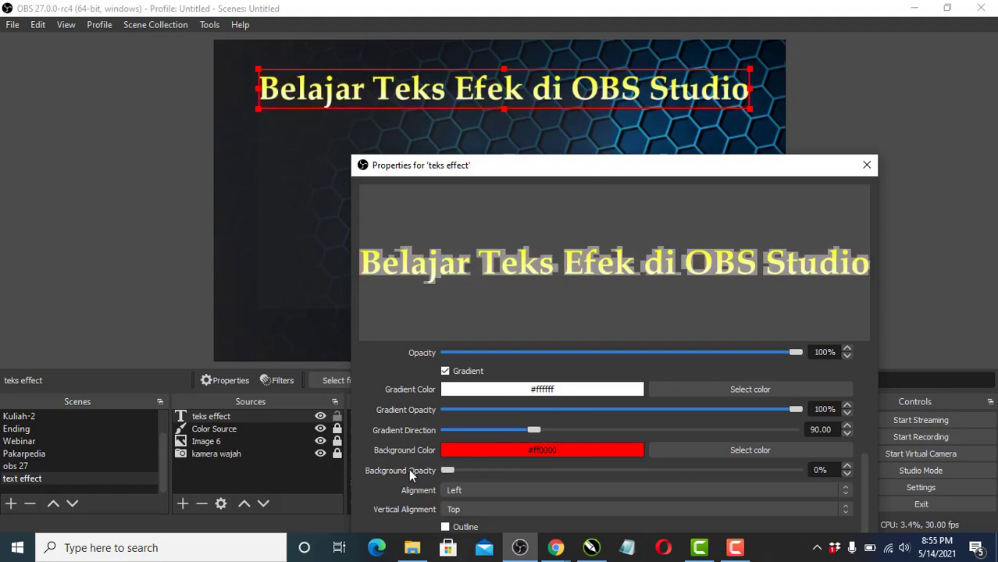
- Try the Center and Right alignments on the single-line text and return the alignment to Left
{"action": "left_click", "coordinate": [820, 492]}
{"action": "left_click", "coordinate": [707, 508]}
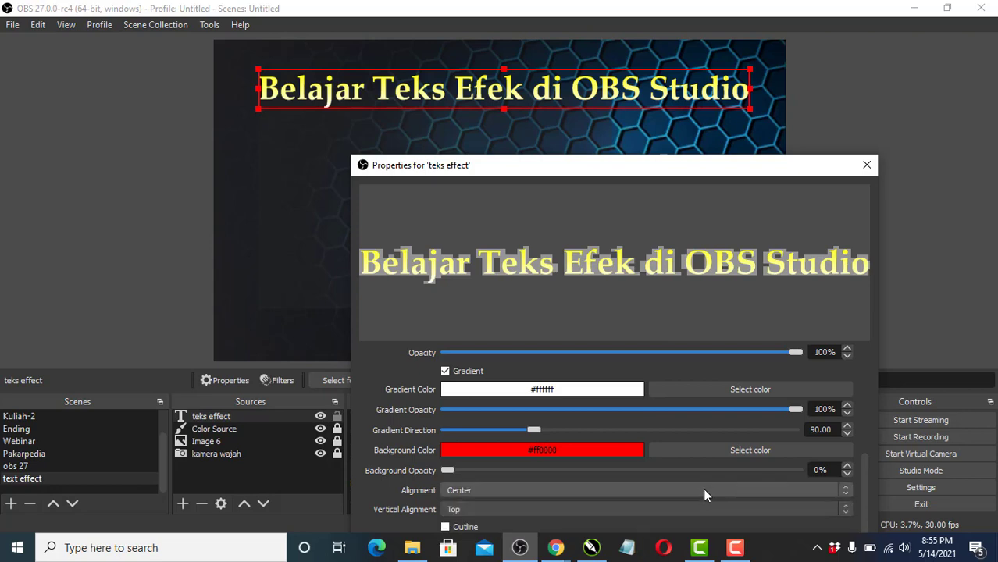
{"action": "left_click", "coordinate": [703, 489]}
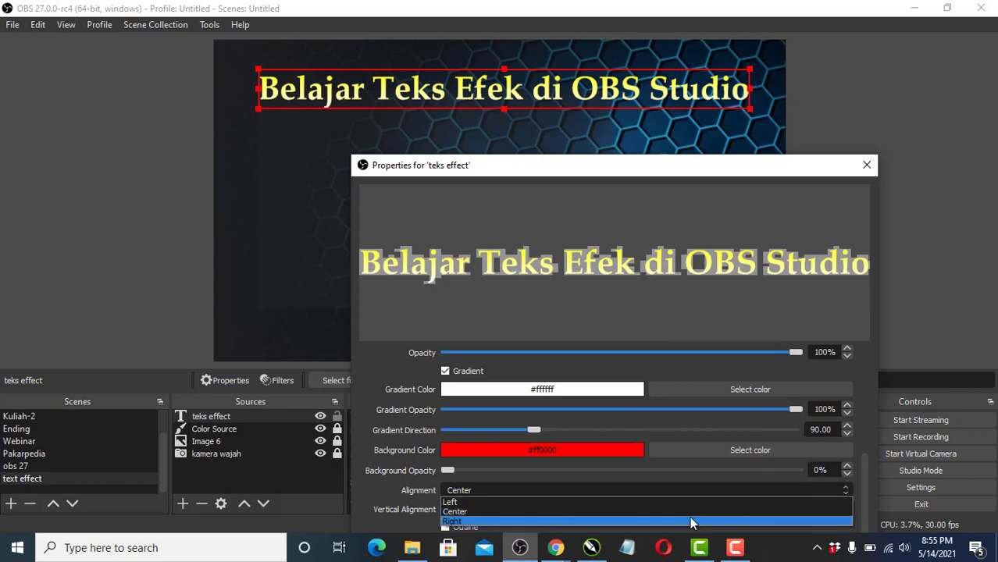
{"action": "left_click", "coordinate": [689, 517]}
{"action": "left_click", "coordinate": [688, 488]}
{"action": "left_click", "coordinate": [677, 499]}
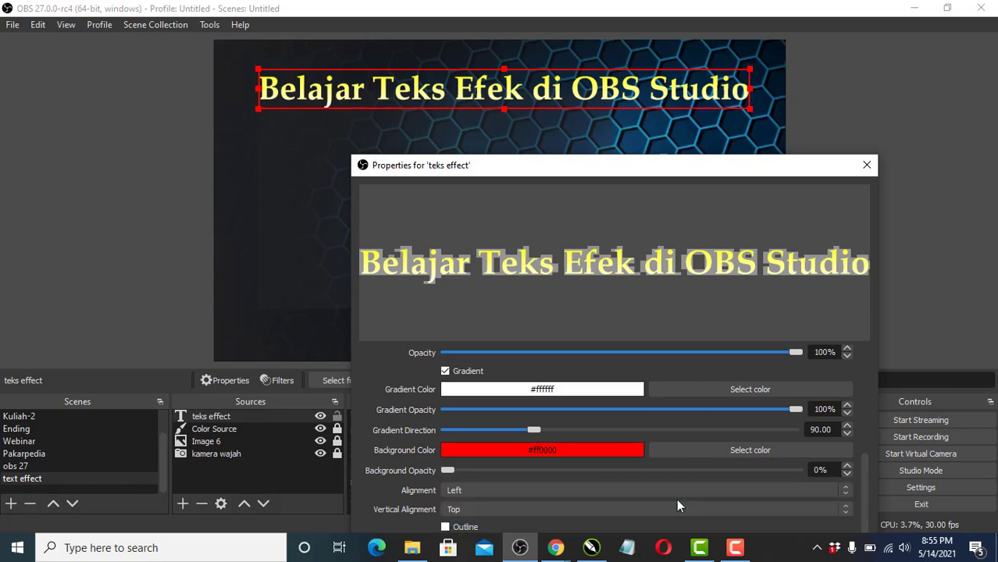
- Add a second line to the text source reading "Bersama" followed by the presenter's name
{"action": "scroll", "coordinate": [583, 406], "scroll_direction": "up", "scroll_amount": 6}
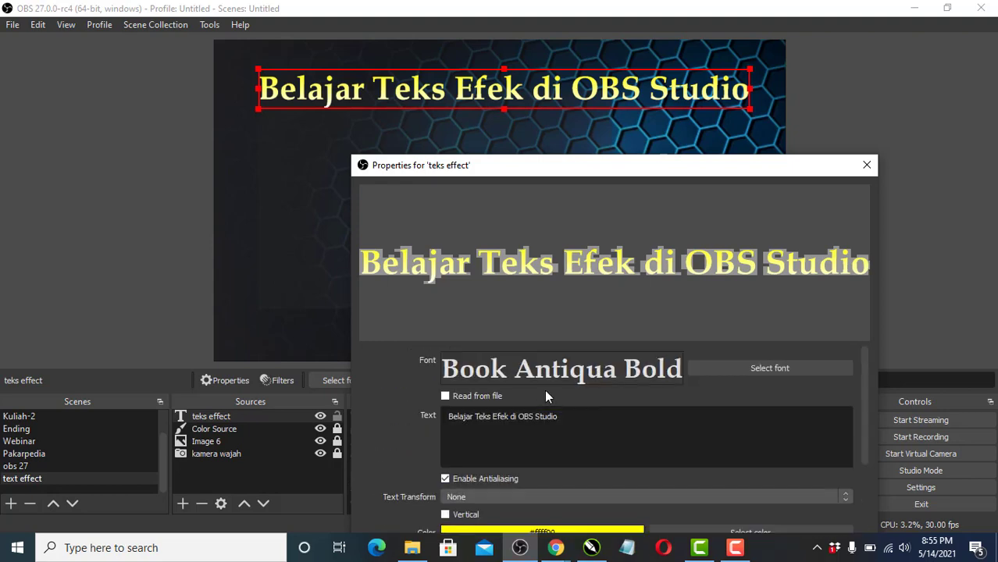
{"action": "left_click", "coordinate": [578, 420]}
{"action": "key", "text": "Return"}
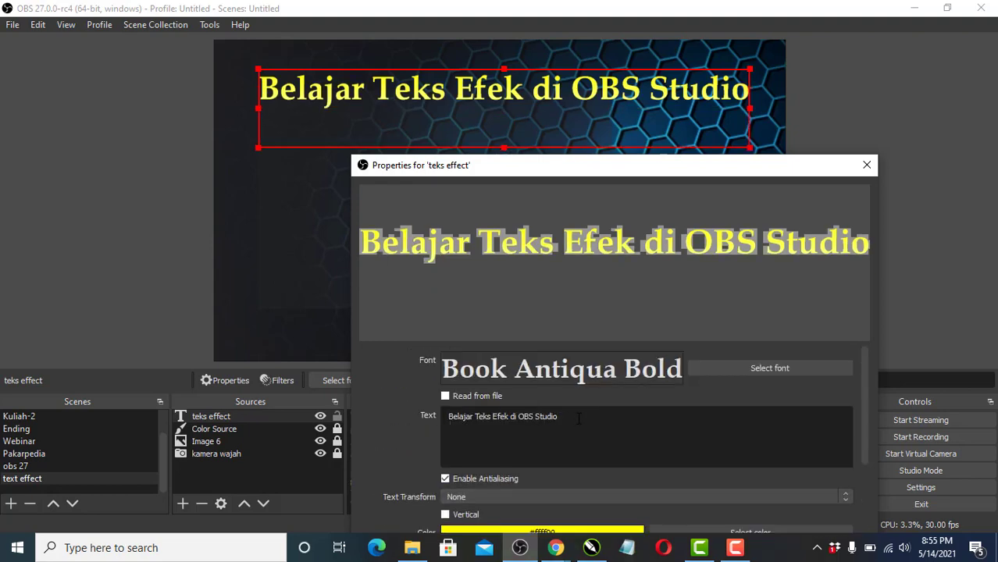
{"action": "type", "text": "Bersama Sholikhan"}
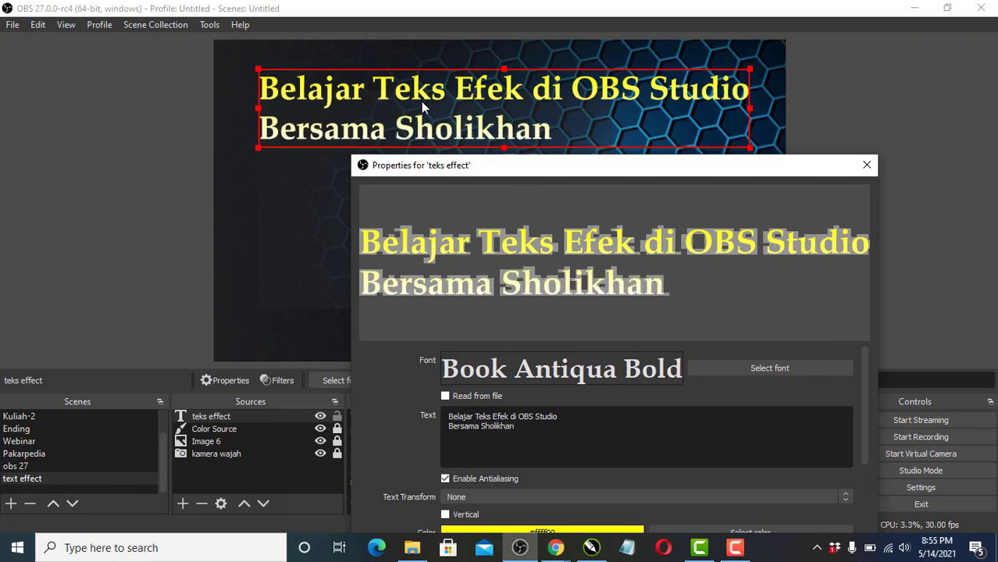
- Compare the Center and Right alignments on the two-line text and set the alignment back to Left
{"action": "scroll", "coordinate": [403, 439], "scroll_direction": "down", "scroll_amount": 5}
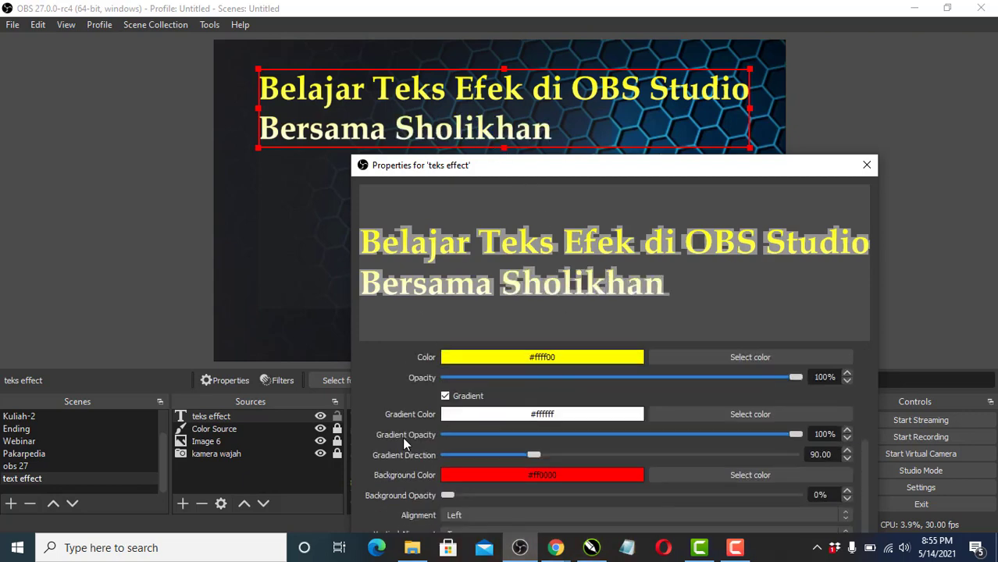
{"action": "left_click", "coordinate": [496, 489]}
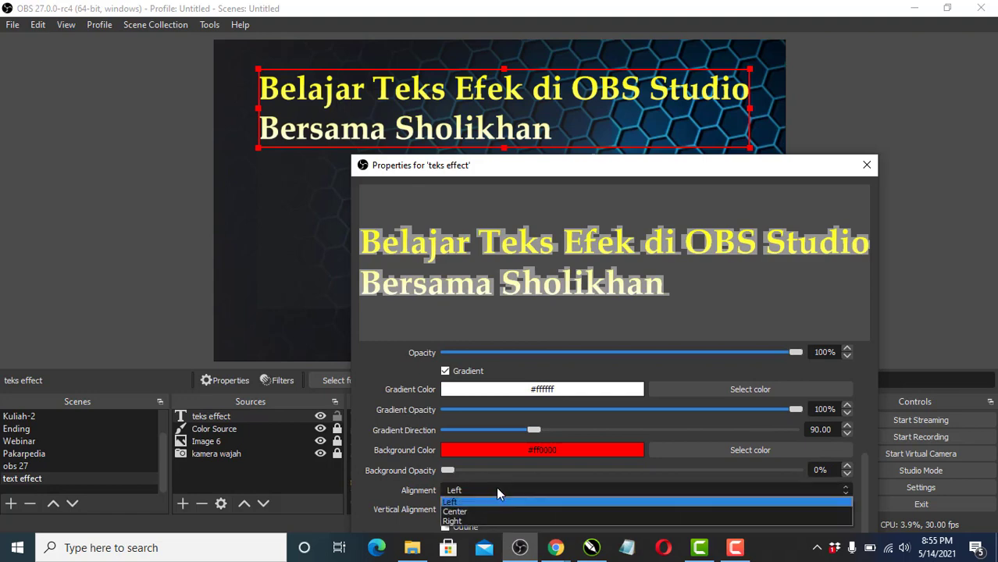
{"action": "left_click", "coordinate": [485, 512]}
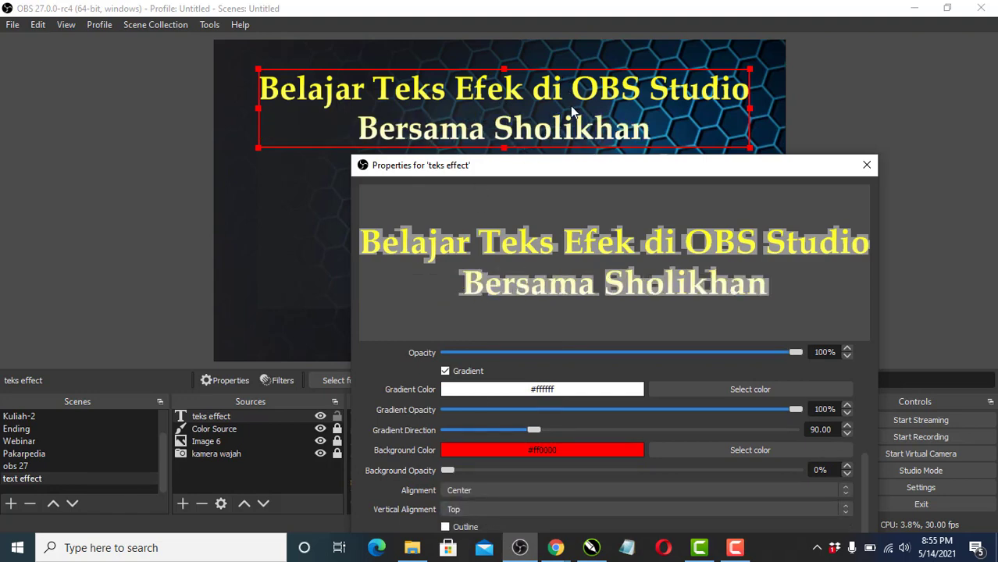
{"action": "left_click", "coordinate": [522, 490]}
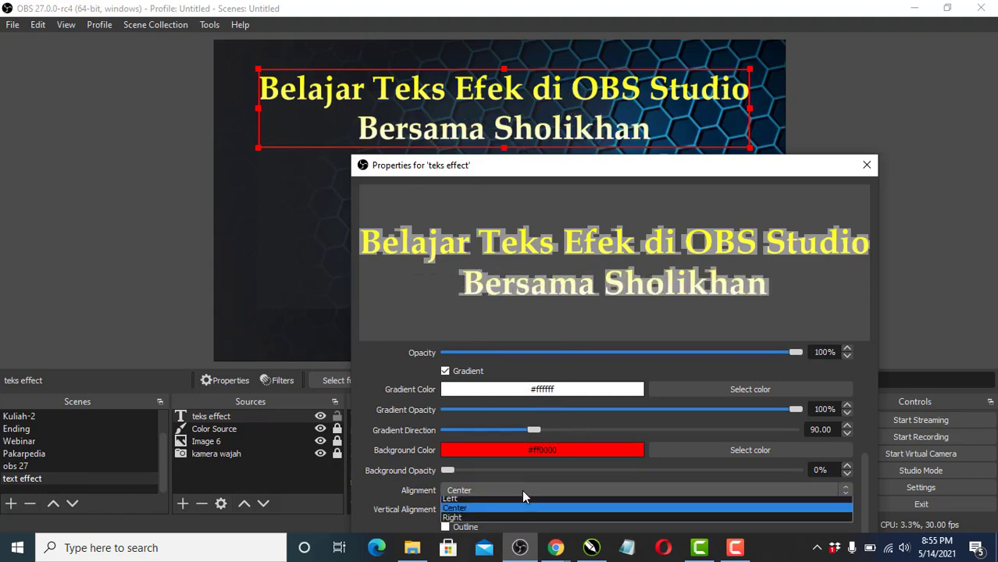
{"action": "left_click", "coordinate": [515, 517]}
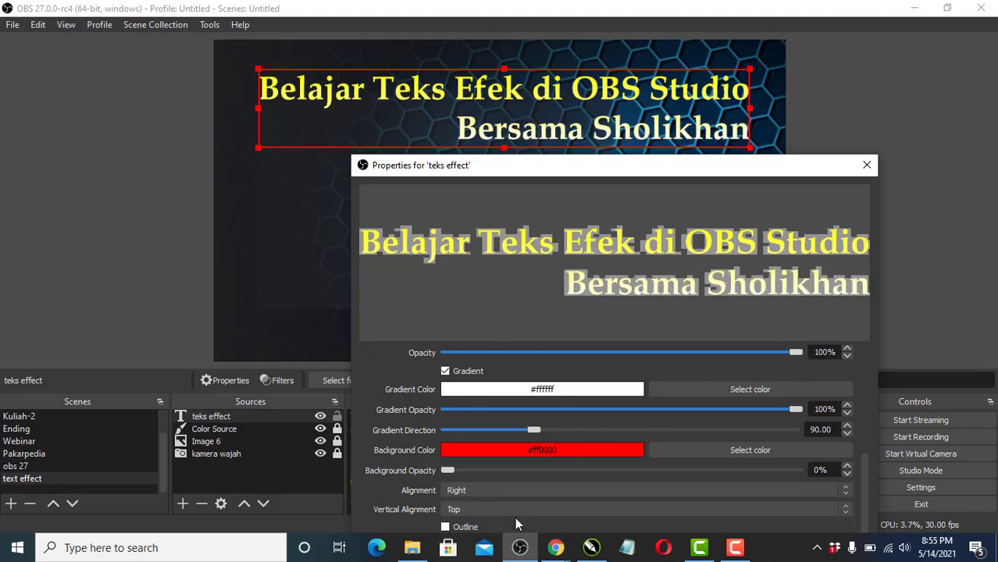
{"action": "left_click", "coordinate": [522, 487]}
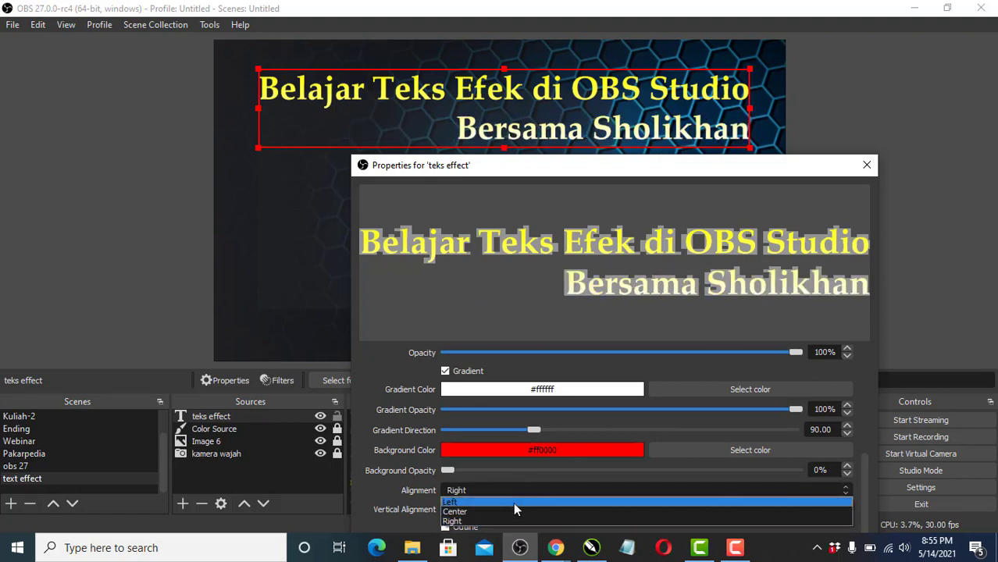
{"action": "left_click", "coordinate": [514, 503]}
- Delete the second line so the text source holds only "Belajar Teks Efek di OBS Studio"
{"action": "scroll", "coordinate": [551, 402], "scroll_direction": "up", "scroll_amount": 3}
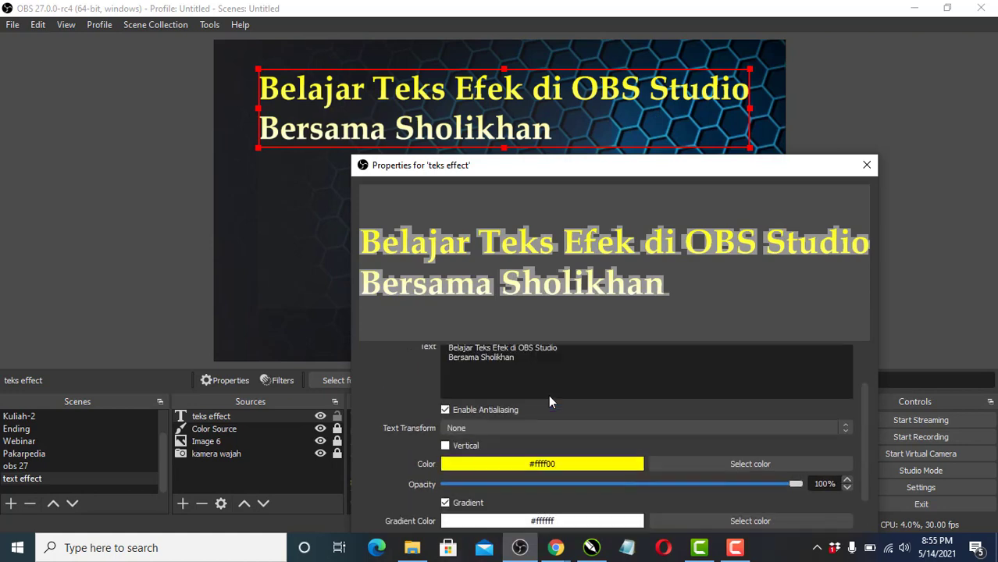
{"action": "left_click_drag", "start_coordinate": [514, 357], "coordinate": [396, 358]}
{"action": "key", "text": "BackSpace"}
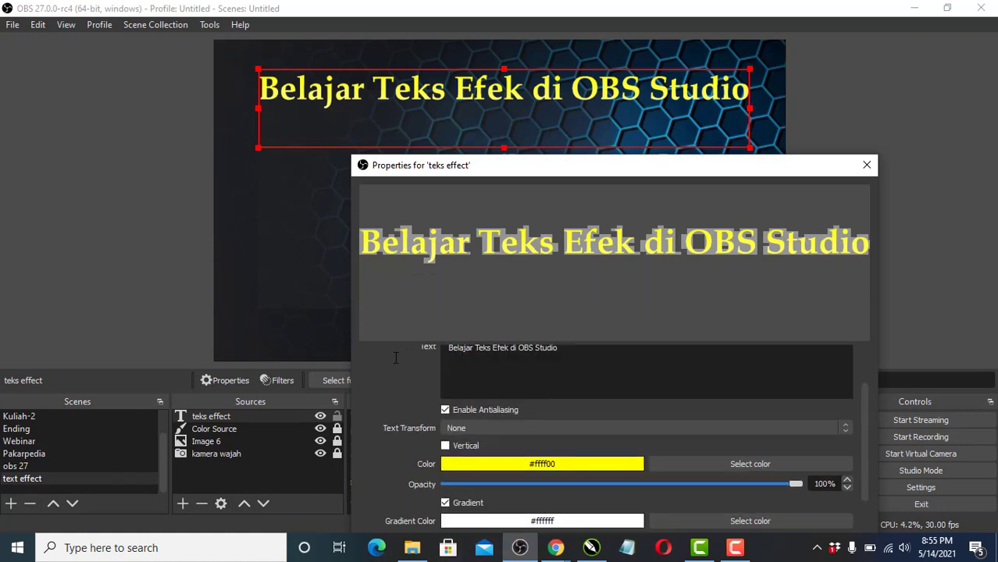
- Enable the text outline and set its outline colour to red (#ff0000)
{"action": "scroll", "coordinate": [425, 518], "scroll_direction": "down", "scroll_amount": 3}
{"action": "left_click_drag", "start_coordinate": [630, 175], "coordinate": [642, 158]}
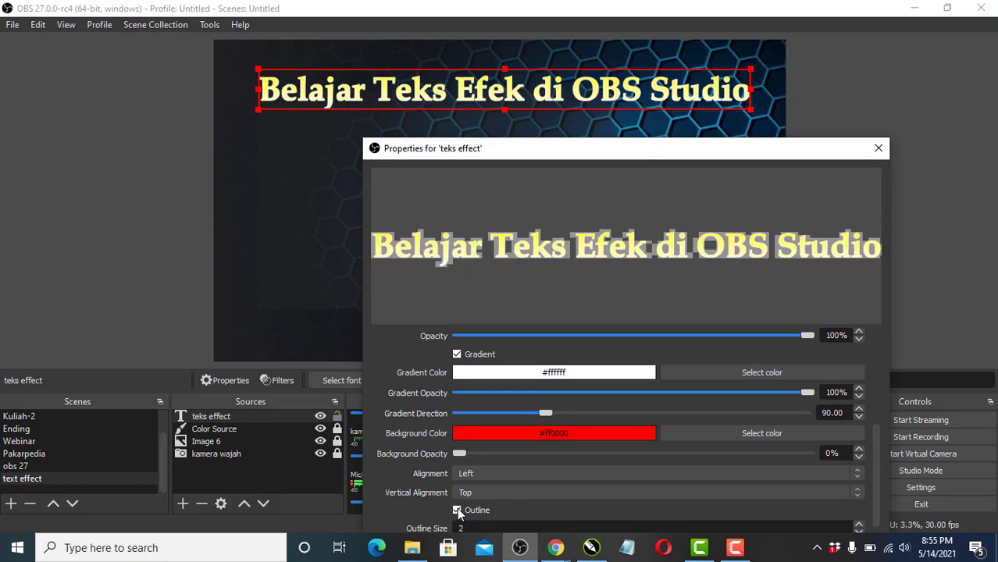
{"action": "left_click", "coordinate": [457, 511]}
{"action": "scroll", "coordinate": [533, 491], "scroll_direction": "down", "scroll_amount": 2}
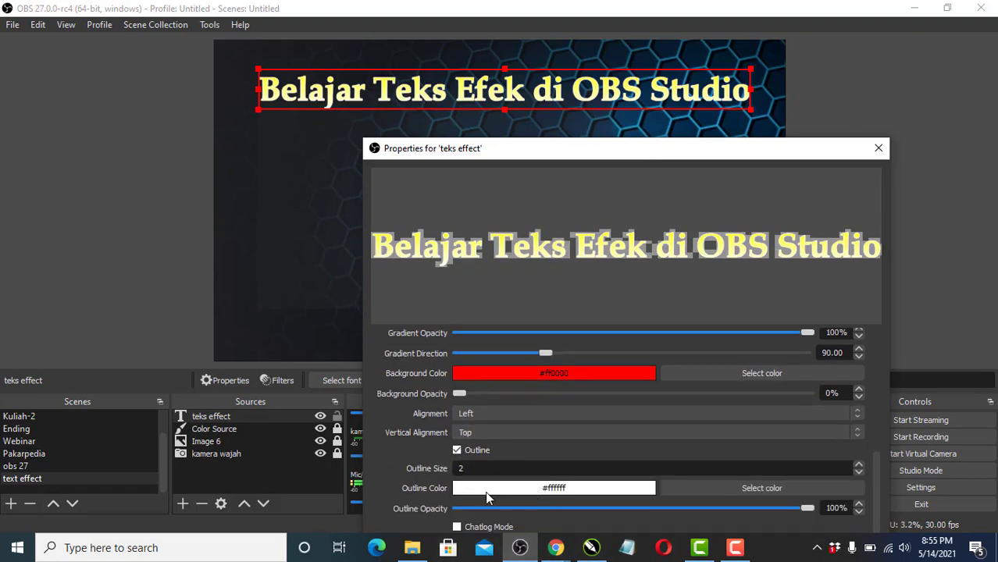
{"action": "left_click", "coordinate": [773, 489]}
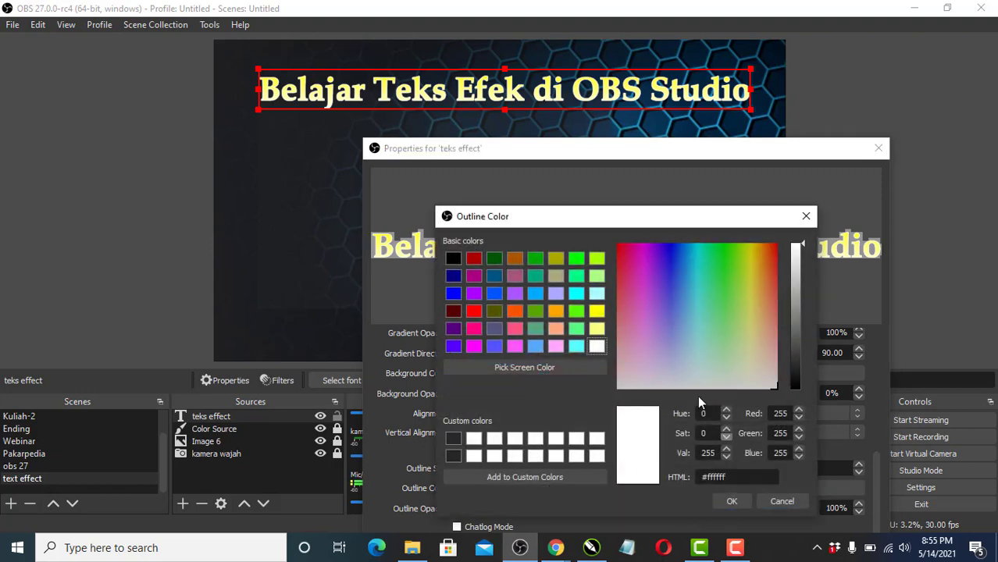
{"action": "left_click", "coordinate": [474, 312]}
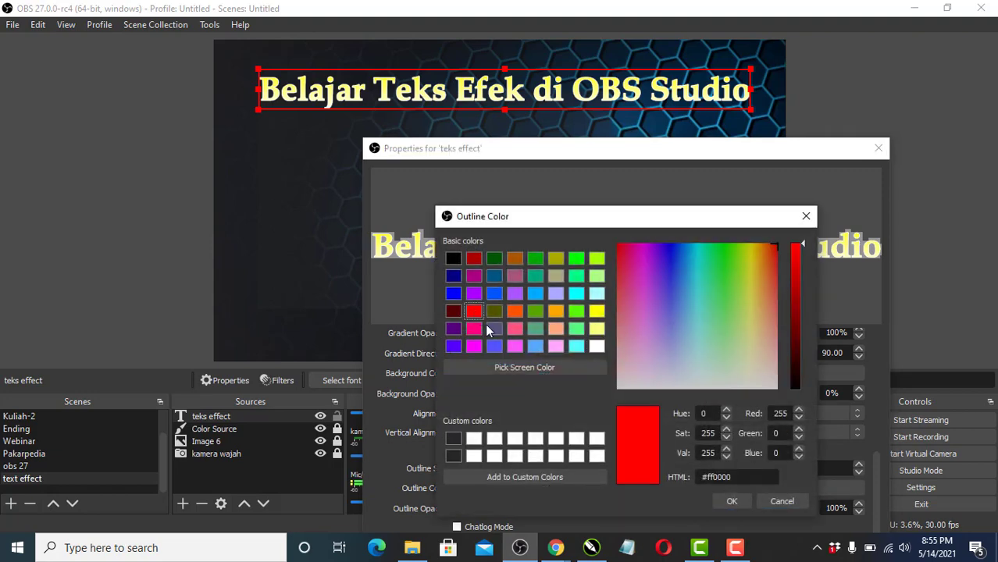
{"action": "left_click", "coordinate": [723, 502]}
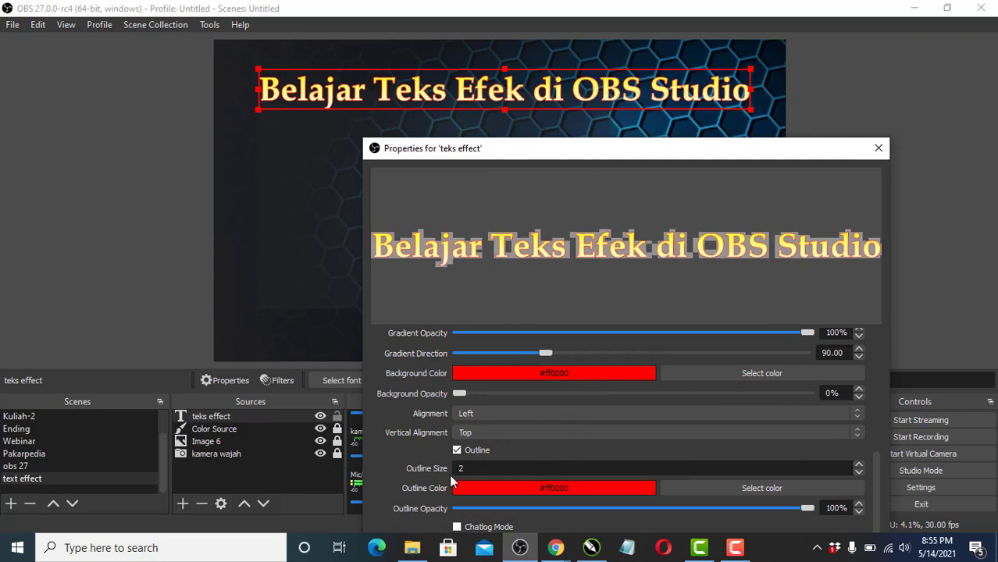
- Try a thicker text outline by raising its size to 11, and bring it back to 2
{"action": "left_click", "coordinate": [859, 466]}
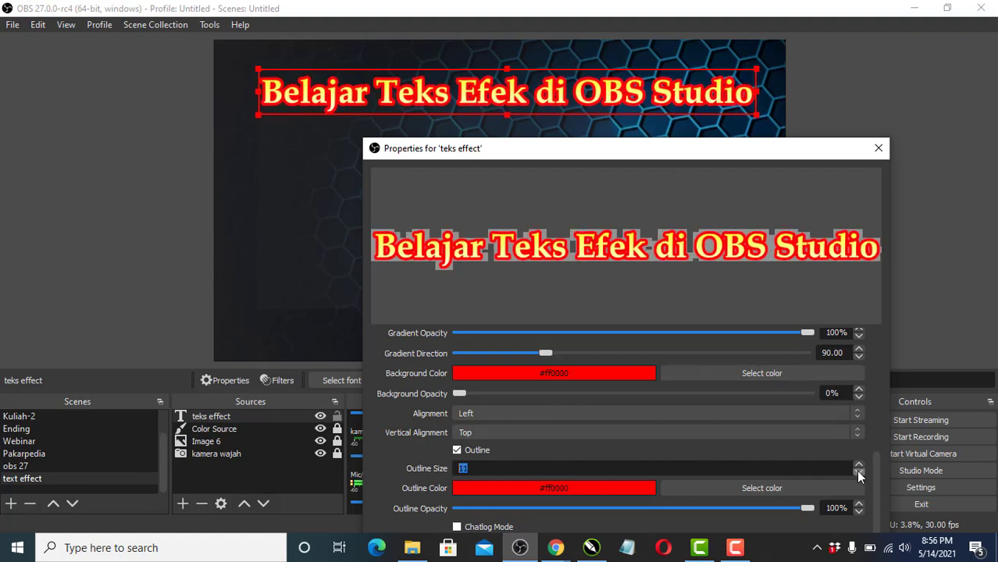
{"action": "left_click", "coordinate": [859, 474]}
{"action": "left_click", "coordinate": [859, 474]}
{"action": "left_click", "coordinate": [859, 474]}
{"action": "left_click", "coordinate": [859, 474]}
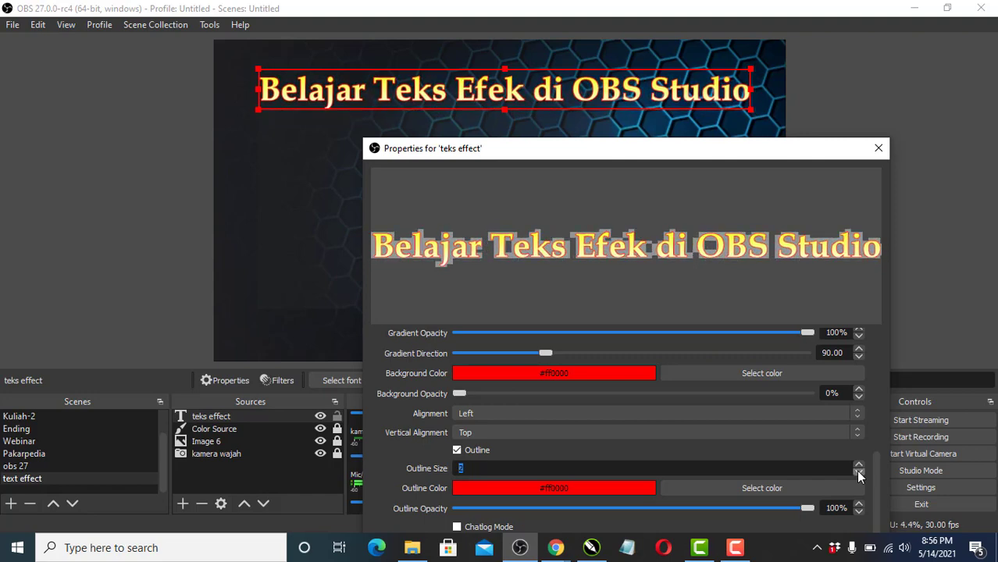
- Change the text's outline colour to black and apply the text source properties
{"action": "left_click", "coordinate": [724, 488]}
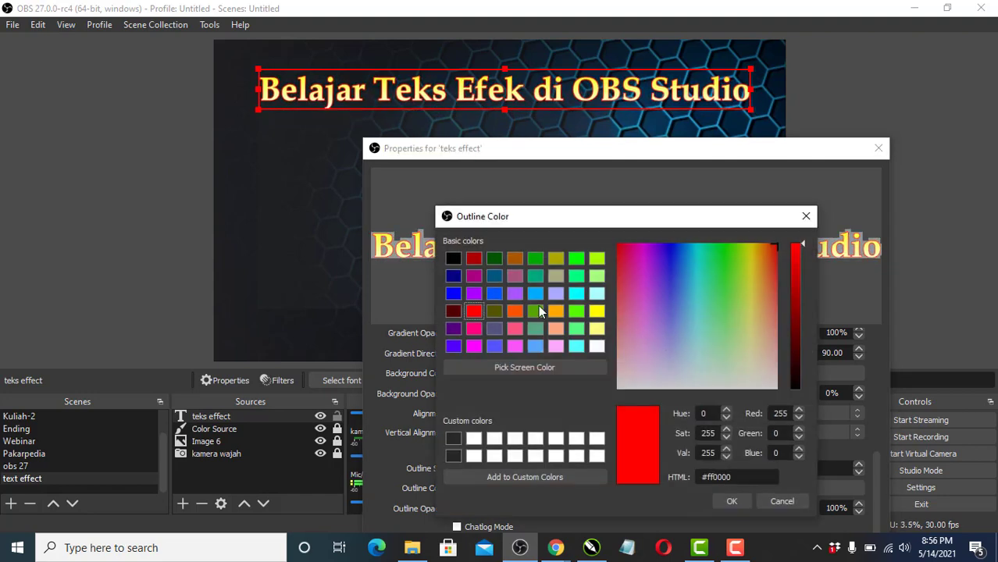
{"action": "left_click", "coordinate": [451, 262]}
{"action": "left_click", "coordinate": [731, 502]}
{"action": "left_click_drag", "start_coordinate": [759, 148], "coordinate": [754, 87]}
{"action": "left_click", "coordinate": [804, 508]}
- Shrink the text to about two-thirds of its width and place it in the canvas's lower part, beside the circular webcam image
{"action": "left_click_drag", "start_coordinate": [602, 98], "coordinate": [672, 197]}
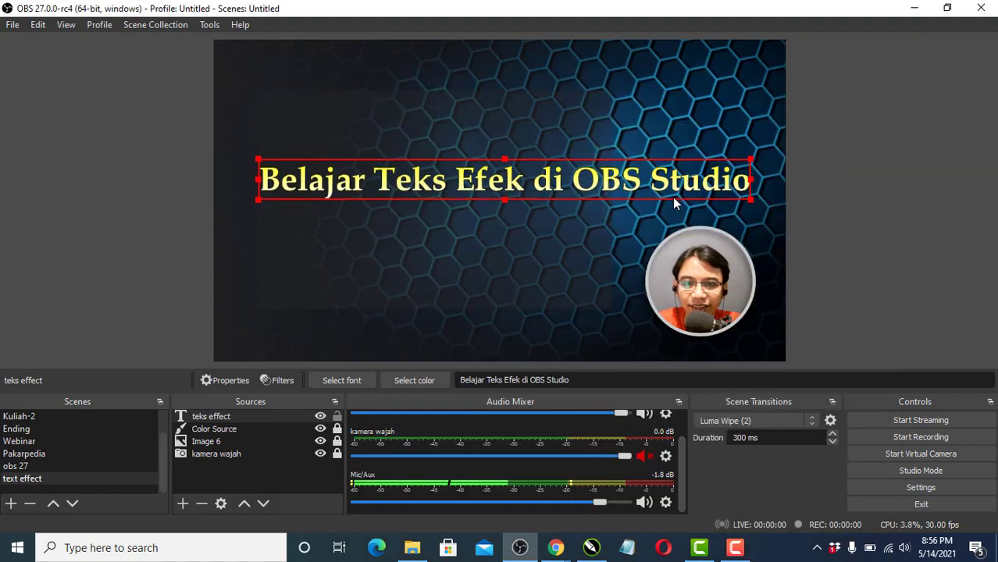
{"action": "left_click_drag", "start_coordinate": [748, 166], "coordinate": [617, 171]}
{"action": "left_click_drag", "start_coordinate": [554, 197], "coordinate": [582, 295]}
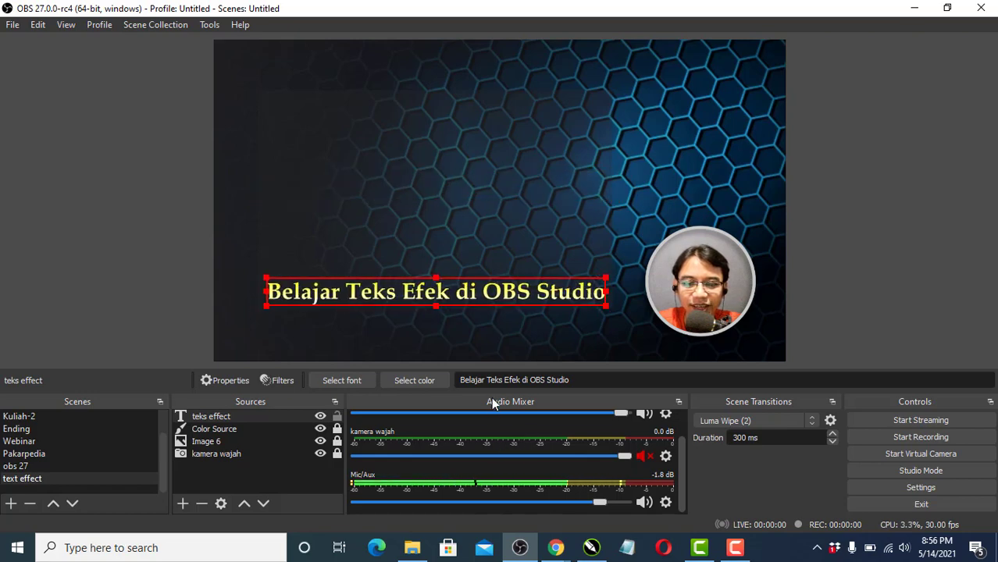
{"action": "double_click", "coordinate": [223, 416]}
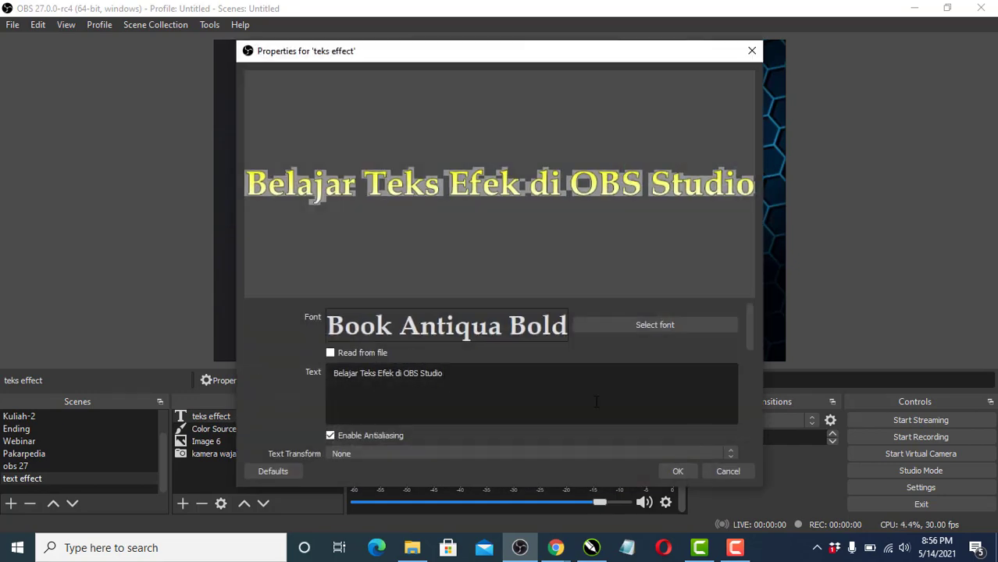
{"action": "left_click", "coordinate": [680, 472]}
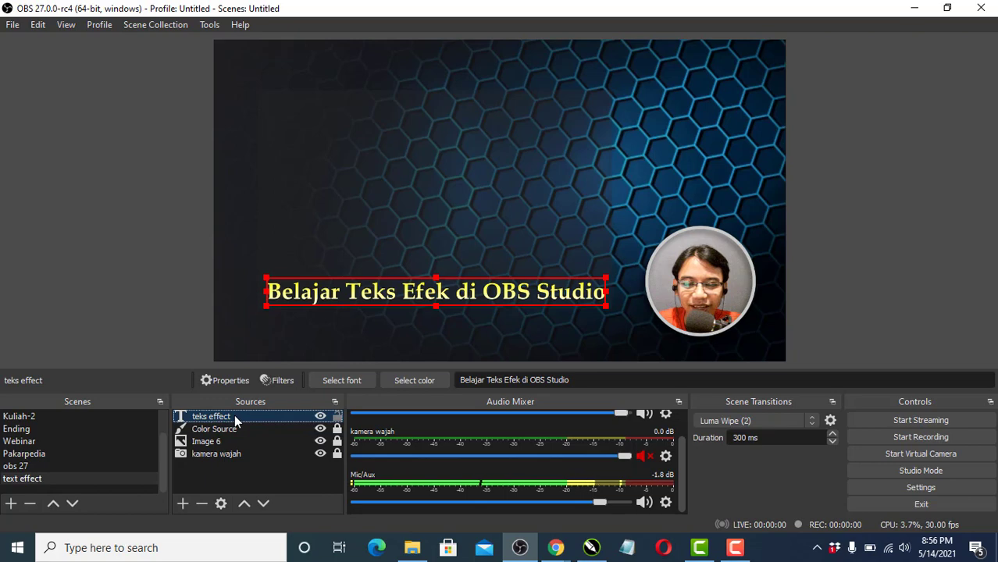
{"action": "left_click", "coordinate": [237, 25]}
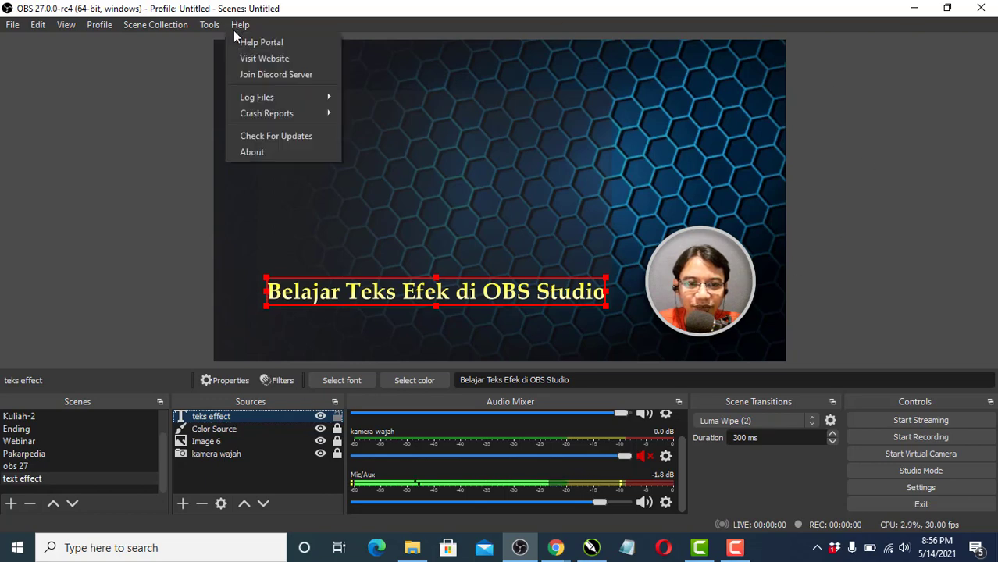
- View the program's version information in its About window and close it
{"action": "left_click", "coordinate": [271, 160]}
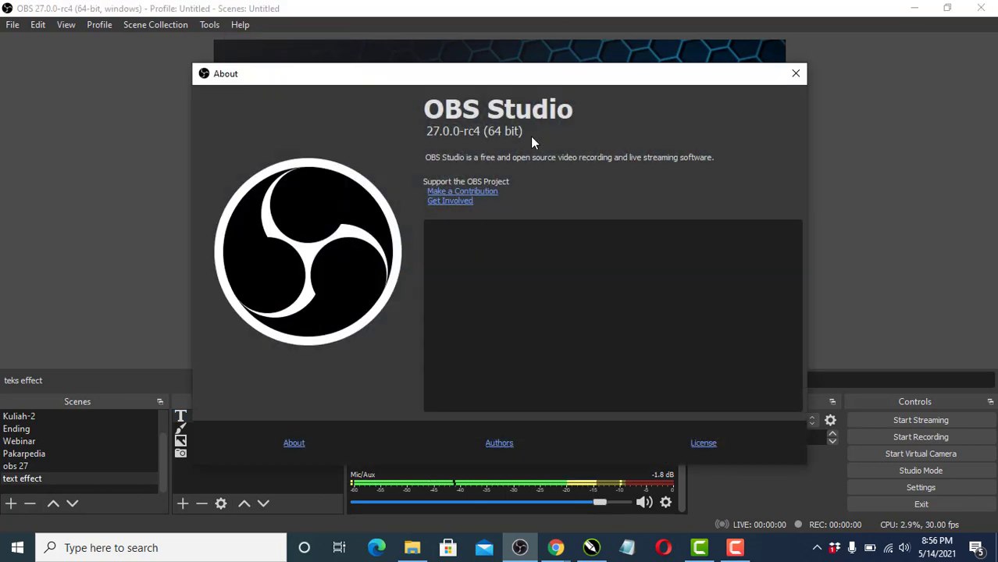
{"action": "left_click", "coordinate": [796, 74]}
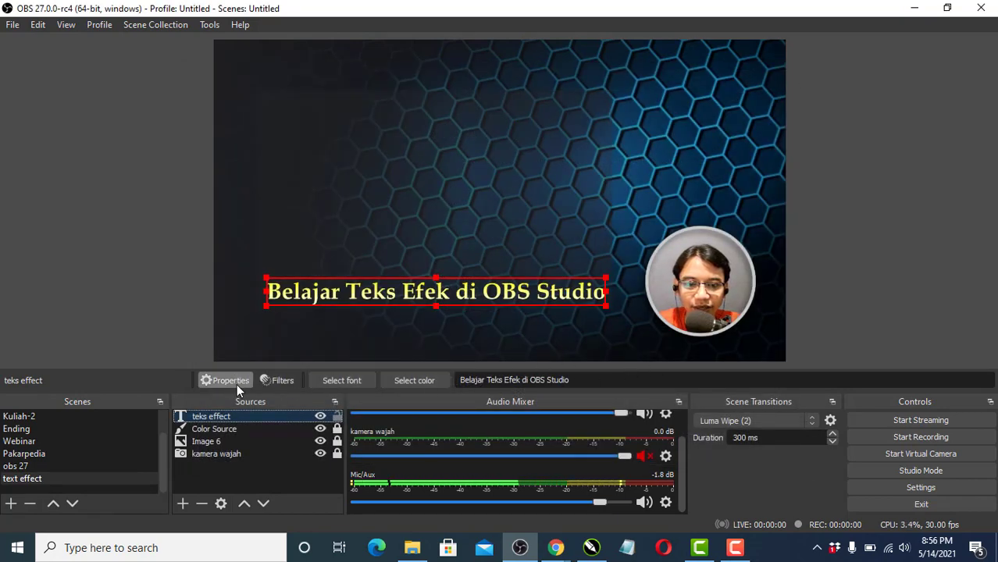
- Try red as the text source's colour, and look at the font picker without choosing another font
{"action": "left_click", "coordinate": [414, 383]}
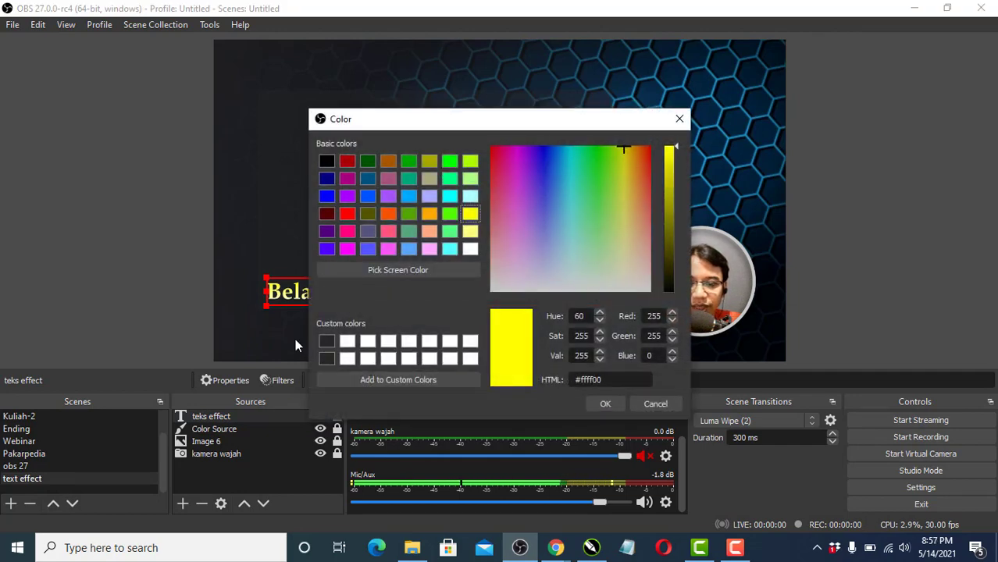
{"action": "left_click", "coordinate": [346, 214]}
{"action": "left_click", "coordinate": [607, 406]}
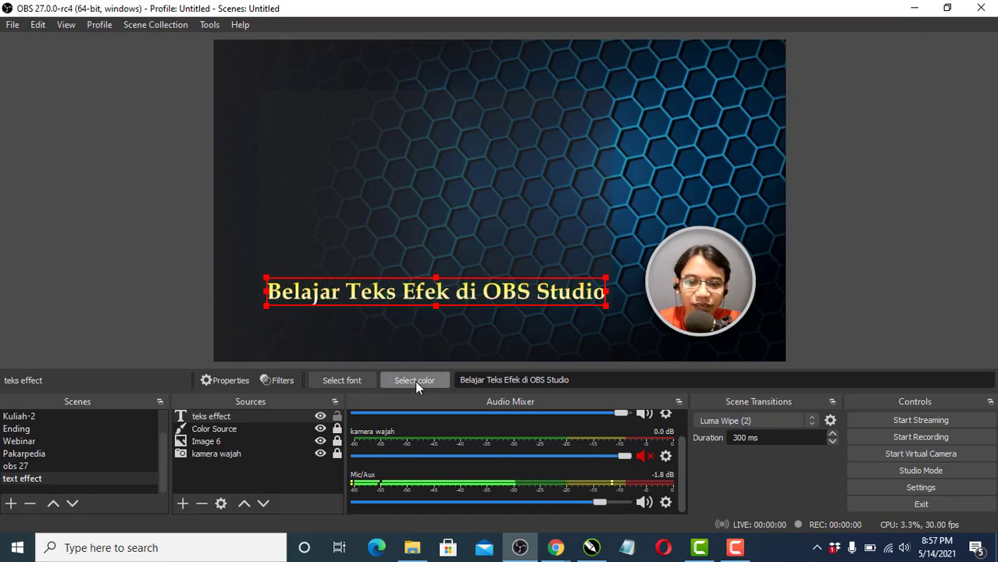
{"action": "left_click", "coordinate": [345, 381]}
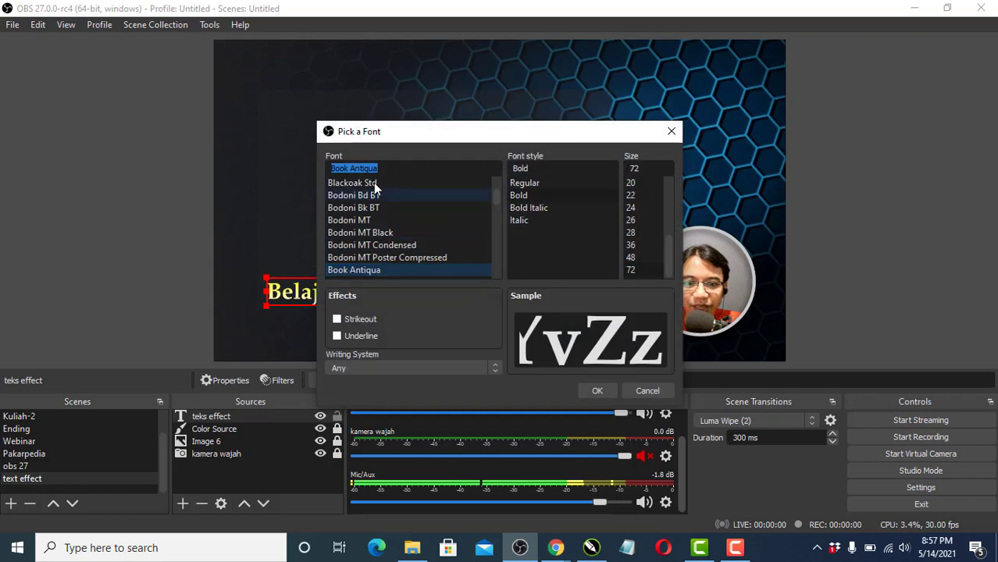
{"action": "left_click", "coordinate": [647, 391]}
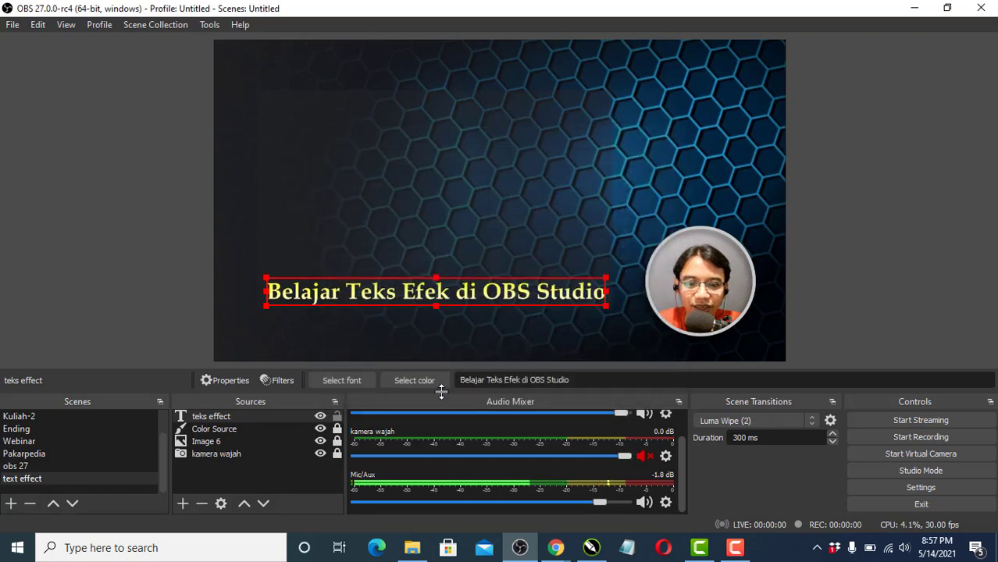
- Try appending "v27" and a person's name to the text source's wording, and delete both additions
{"action": "left_click", "coordinate": [584, 381]}
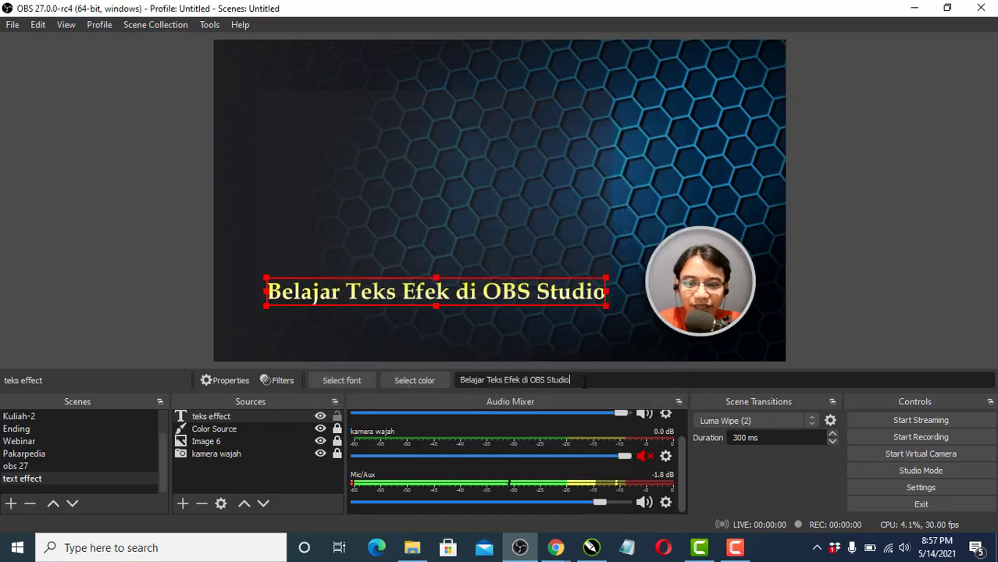
{"action": "type", "text": "v"}
{"action": "key", "text": "BackSpace"}
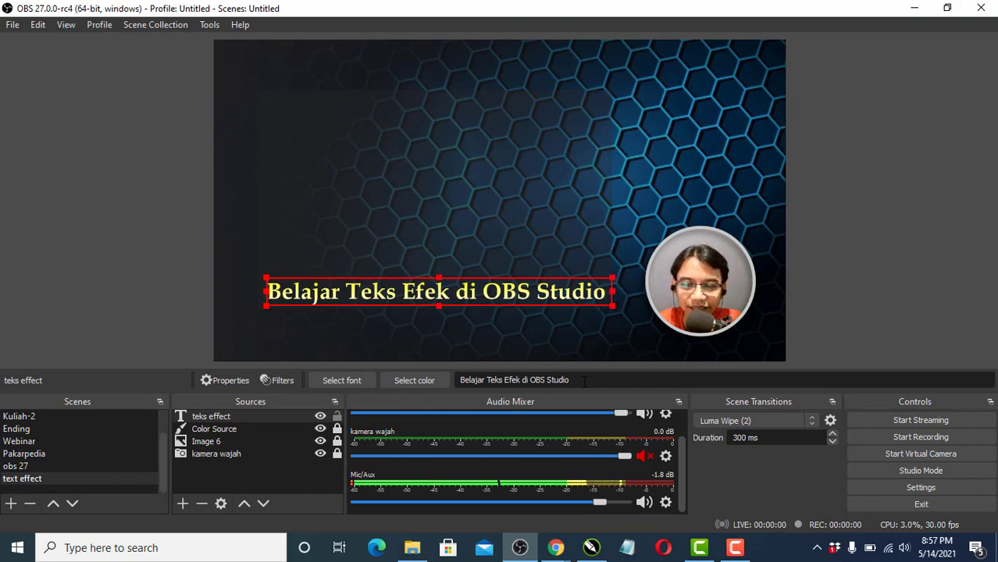
{"action": "type", "text": "v27"}
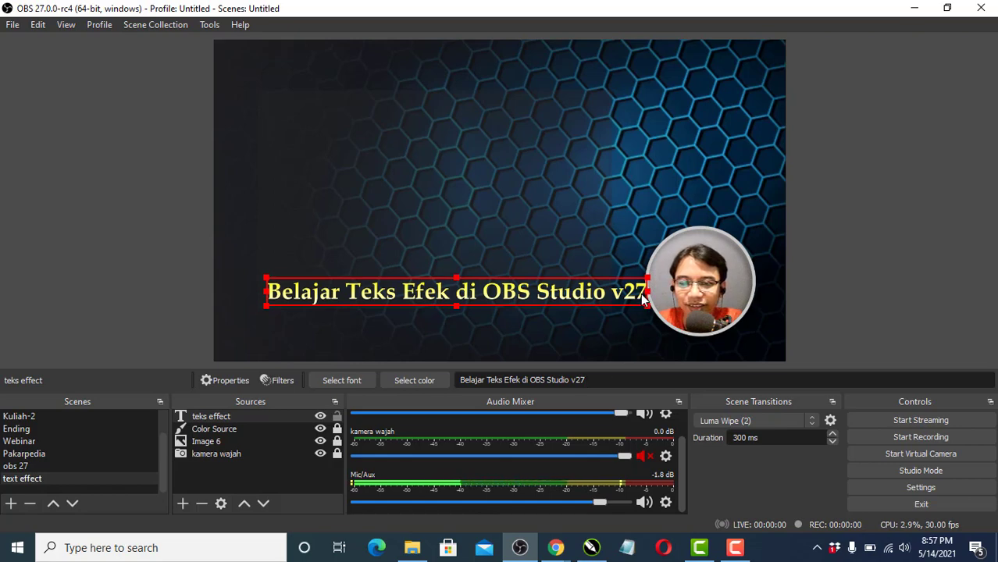
{"action": "type", "text": " sholi"}
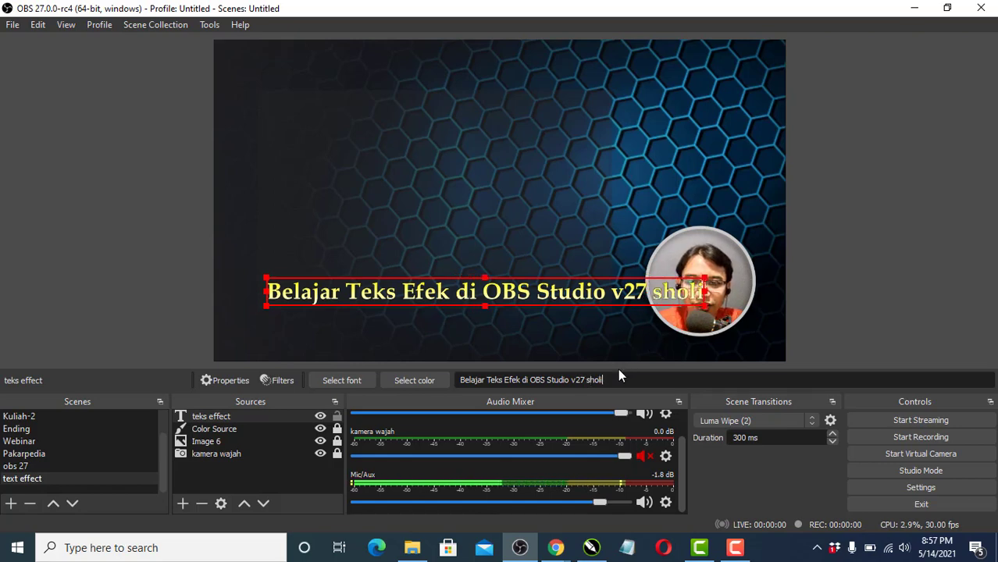
{"action": "type", "text": "khan"}
{"action": "key", "text": "ctrl+BackSpace"}
{"action": "key", "text": "ctrl+BackSpace"}
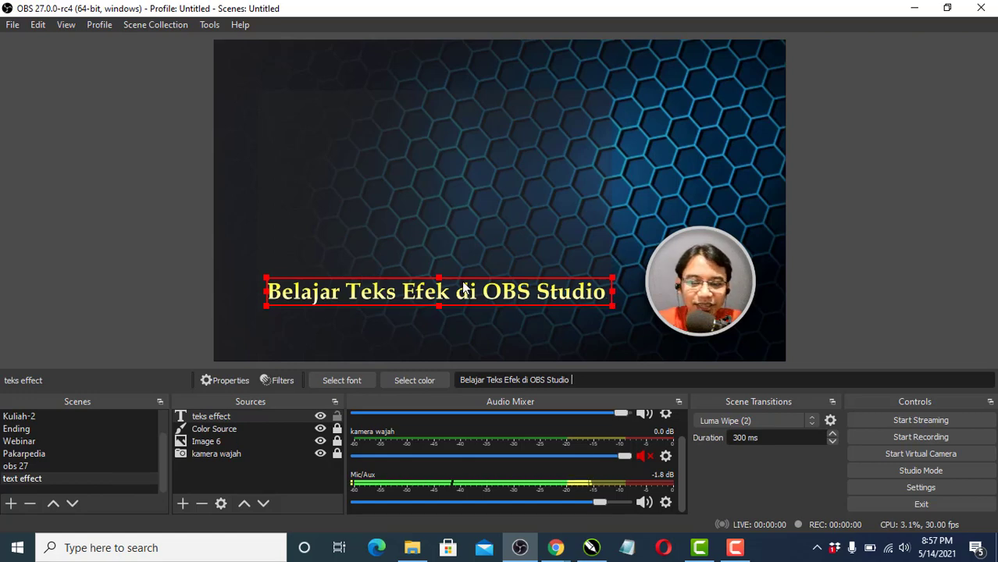
- Set the text source's bounding box type to Scale to inner bounds in its transform settings
{"action": "right_click", "coordinate": [370, 295]}
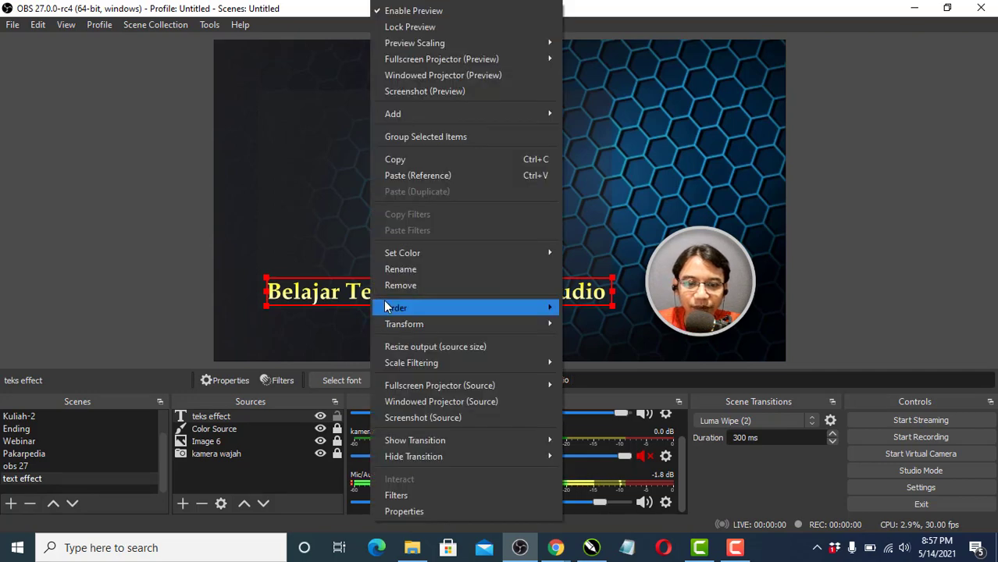
{"action": "mouse_move", "coordinate": [443, 323]}
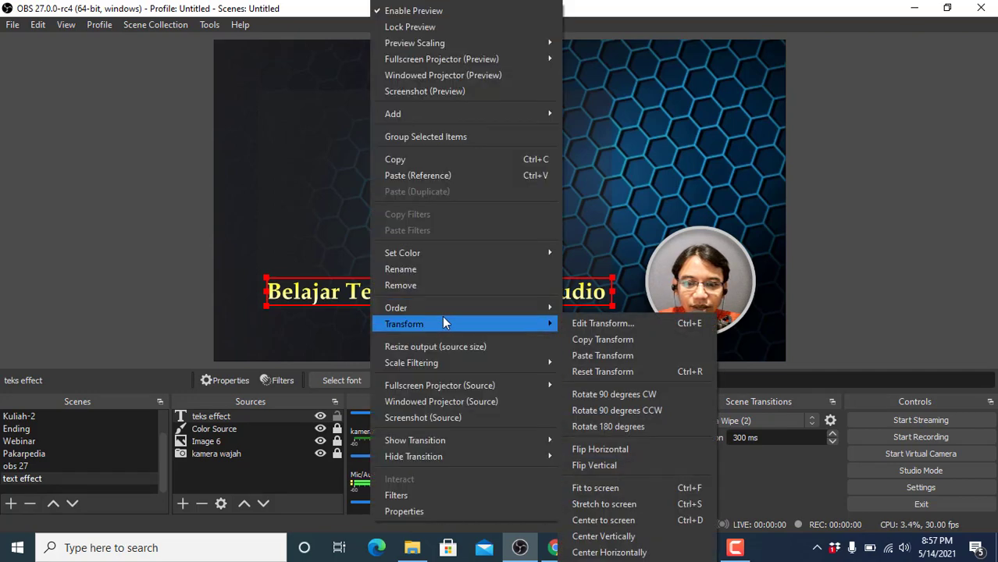
{"action": "left_click", "coordinate": [619, 329]}
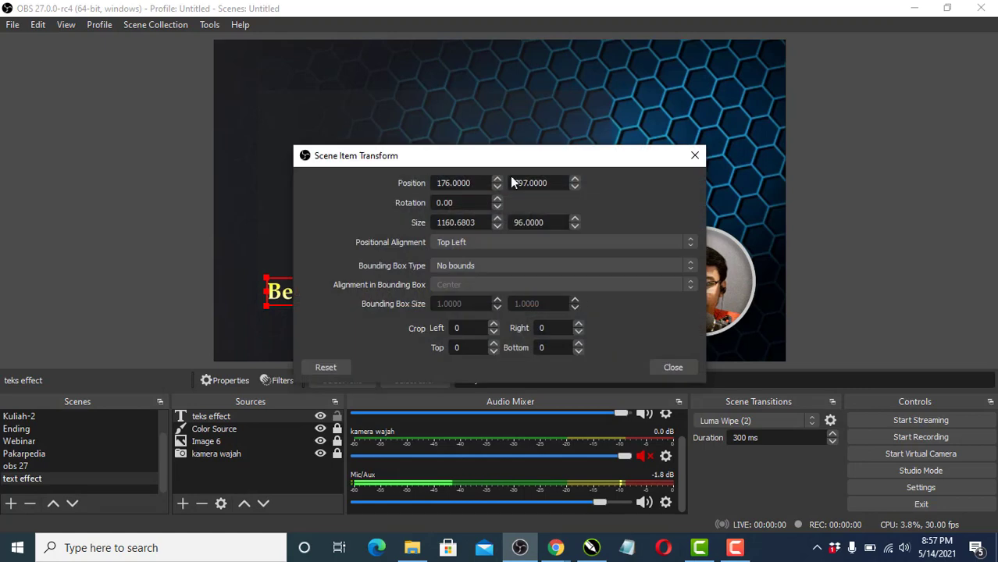
{"action": "left_click_drag", "start_coordinate": [489, 160], "coordinate": [708, 43]}
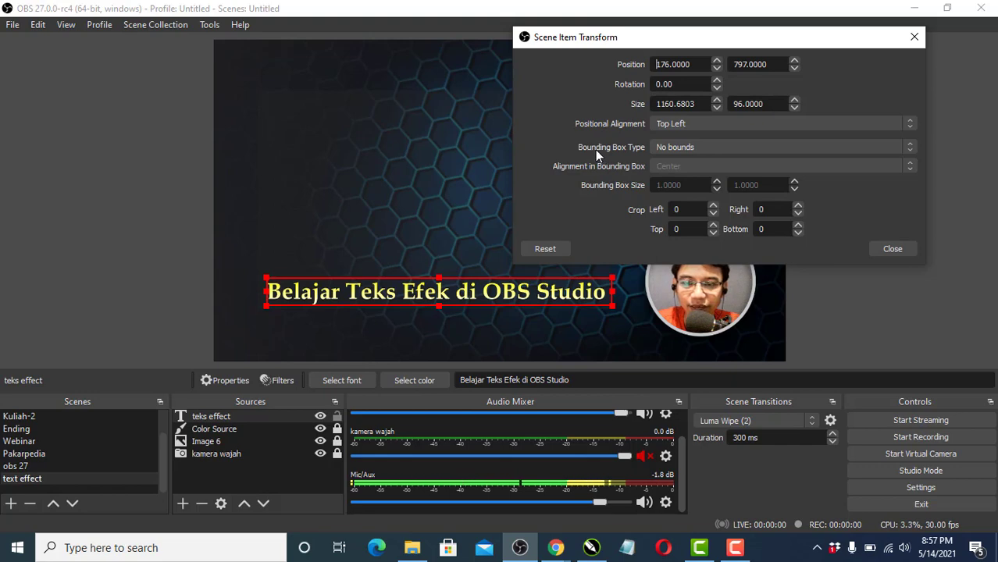
{"action": "left_click", "coordinate": [695, 148]}
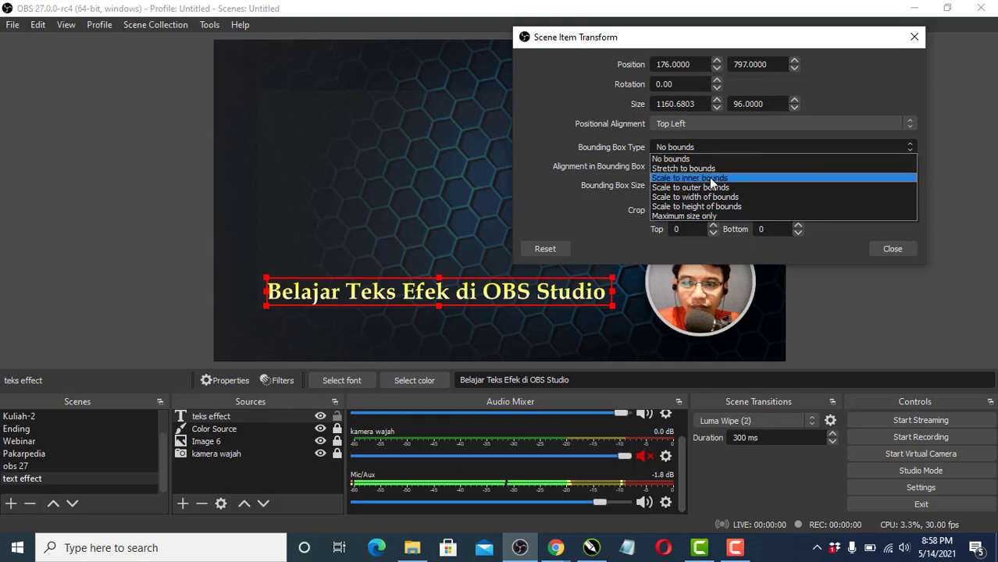
{"action": "left_click", "coordinate": [712, 179]}
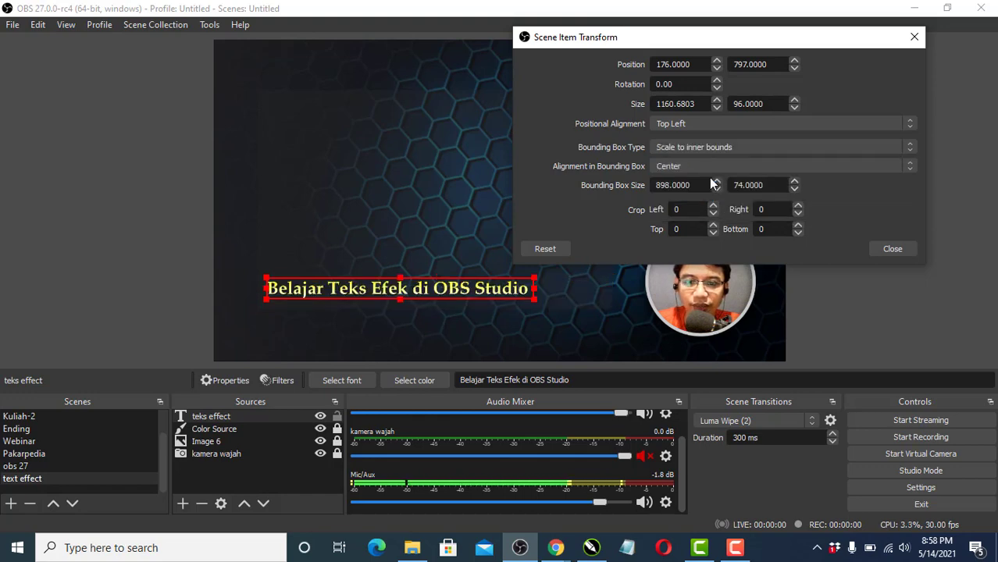
{"action": "left_click", "coordinate": [894, 249]}
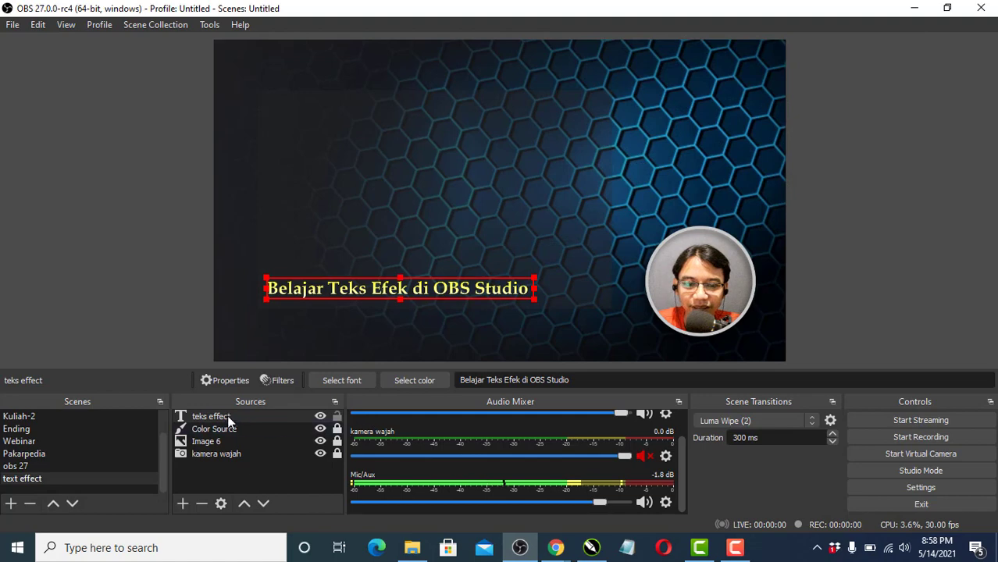
- Review the text source's transform settings and enlarge its bounding box so it reaches almost to the circular webcam image
{"action": "right_click", "coordinate": [422, 290]}
{"action": "mouse_move", "coordinate": [522, 324]}
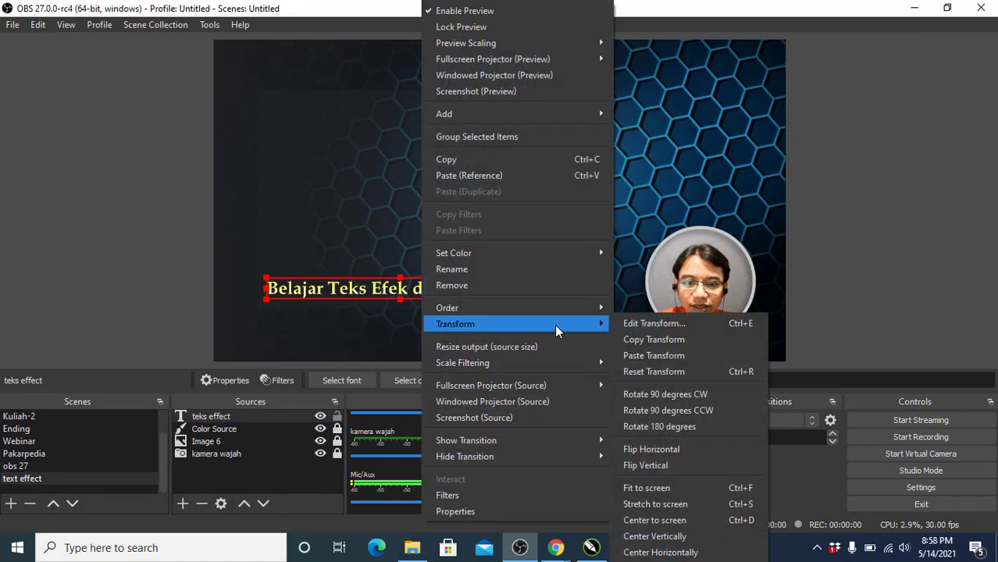
{"action": "left_click", "coordinate": [650, 323]}
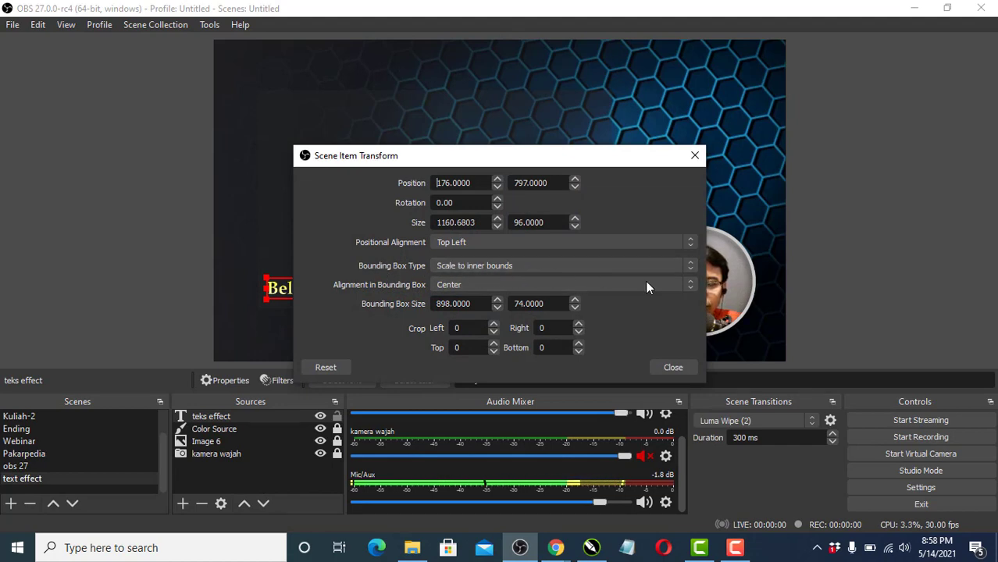
{"action": "left_click", "coordinate": [673, 367]}
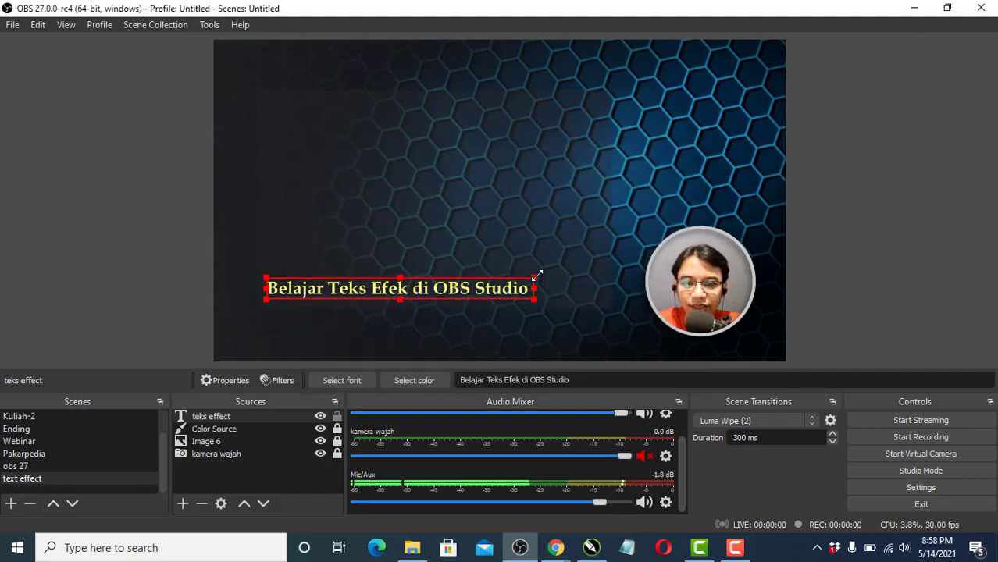
{"action": "left_click_drag", "start_coordinate": [535, 275], "coordinate": [577, 279]}
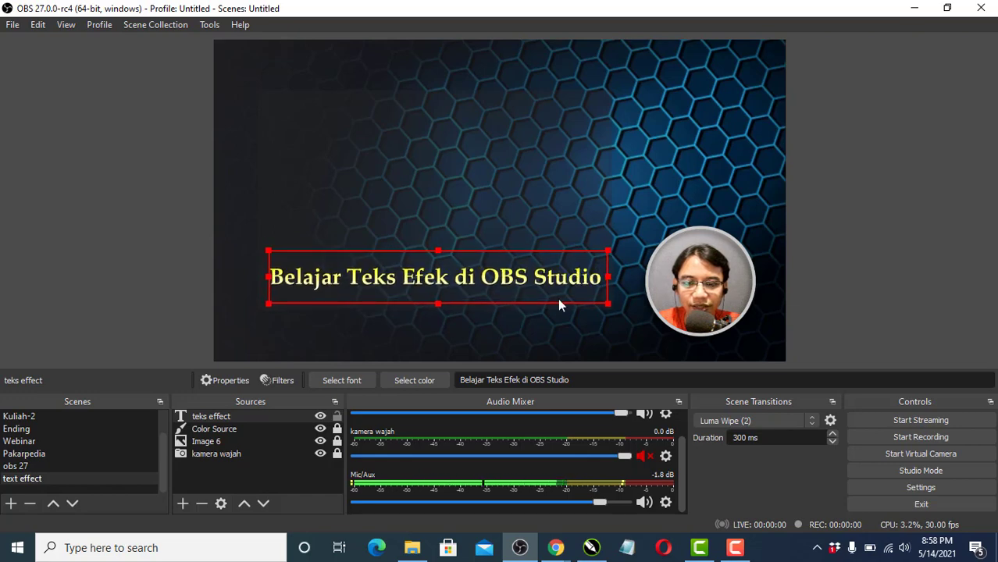
- Test the text bounds by appending "bersama" and a person's name to the wording, and delete the addition
{"action": "left_click", "coordinate": [592, 379]}
{"action": "type", "text": "bersamas"}
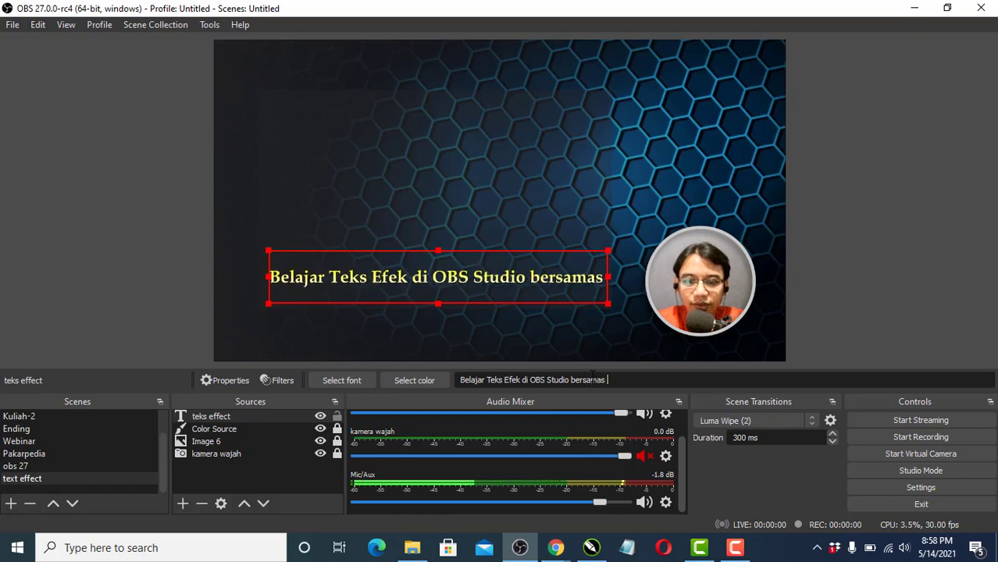
{"action": "key", "text": "BackSpace"}
{"action": "type", "text": "Sholikhan"}
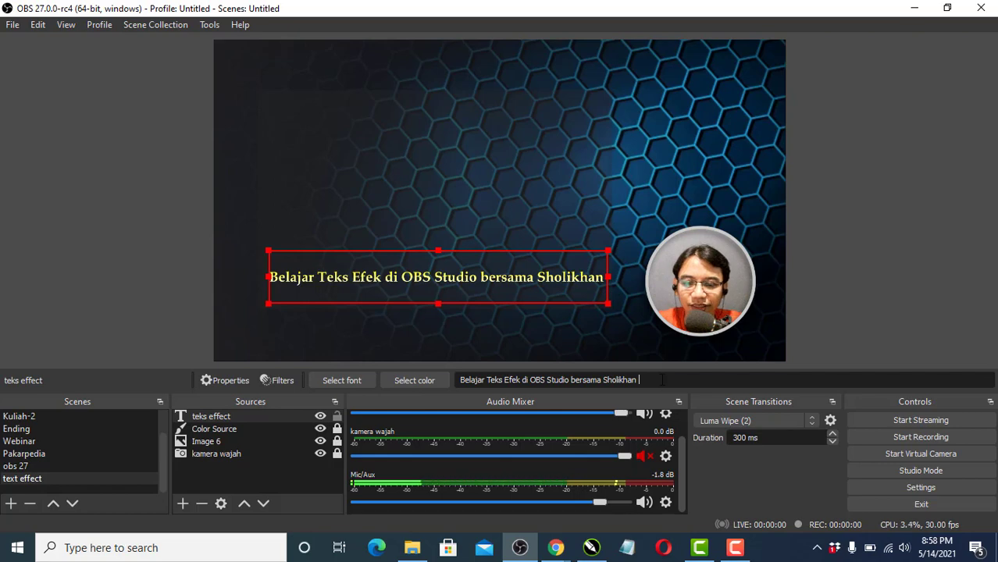
{"action": "key", "text": "BackSpace"}
{"action": "key", "text": "BackSpace"}
{"action": "key", "text": "BackSpace"}
{"action": "key", "text": "BackSpace"}
{"action": "key", "text": "BackSpace"}
{"action": "key", "text": "BackSpace"}
{"action": "key", "text": "BackSpace"}
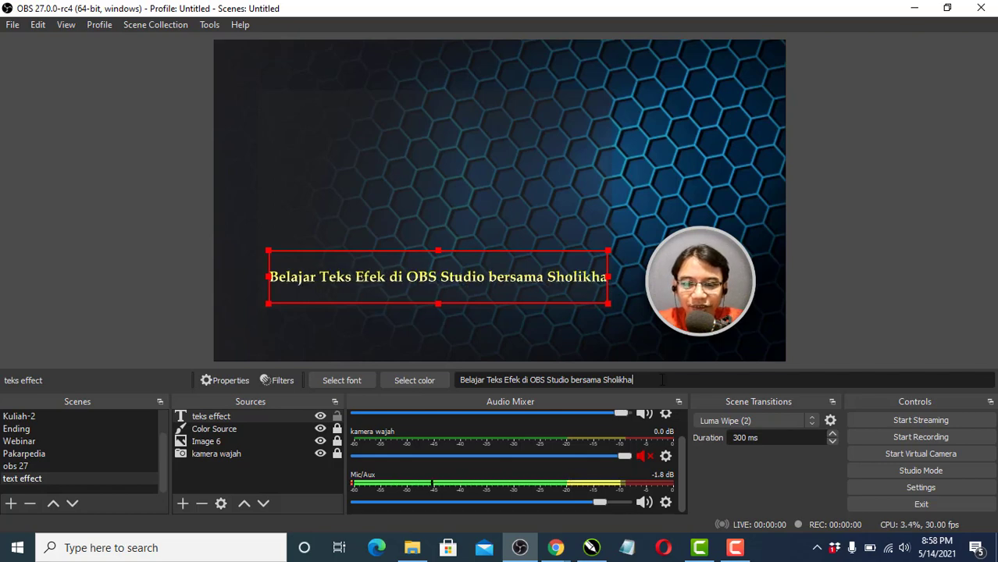
{"action": "key", "text": "BackSpace"}
{"action": "key", "text": "BackSpace"}
{"action": "key", "text": "BackSpace"}
{"action": "key", "text": "BackSpace"}
{"action": "key", "text": "BackSpace"}
{"action": "key", "text": "BackSpace"}
{"action": "key", "text": "BackSpace"}
{"action": "key", "text": "BackSpace"}
{"action": "key", "text": "BackSpace"}
{"action": "key", "text": "BackSpace"}
{"action": "key", "text": "BackSpace"}
{"action": "key", "text": "BackSpace"}
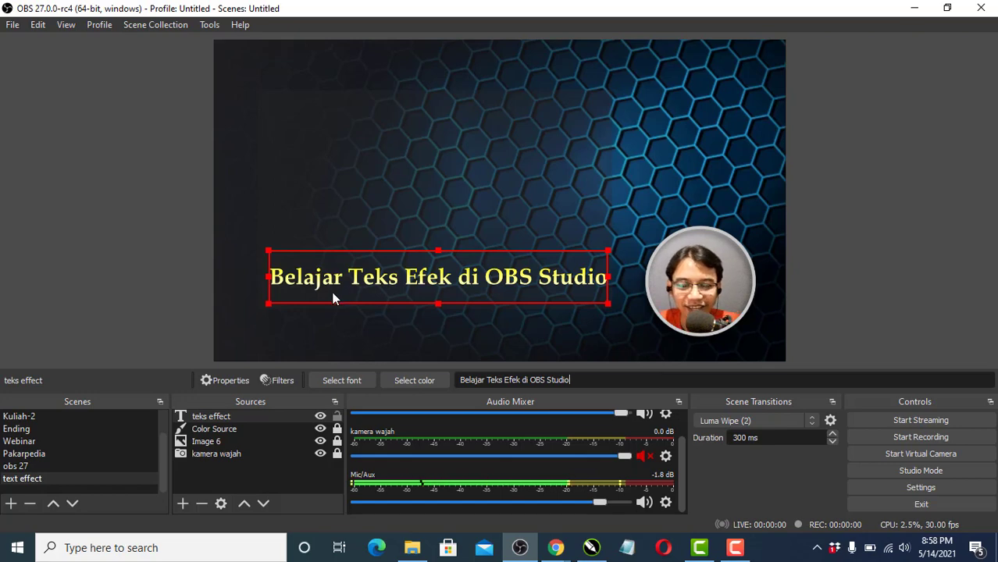
- Look at the Read from file option in the text source's properties and close them, discarding any changes
{"action": "double_click", "coordinate": [212, 418]}
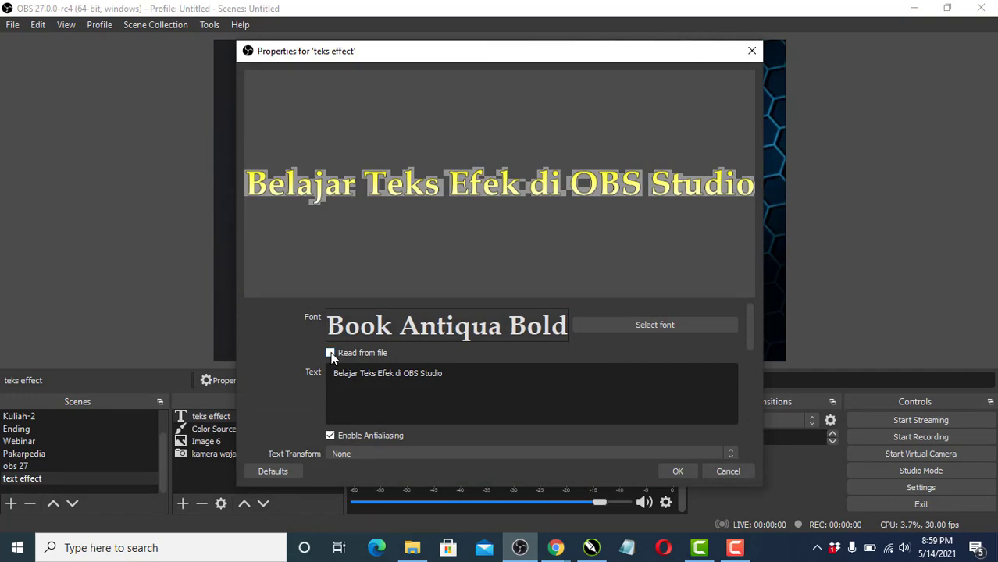
{"action": "left_click", "coordinate": [752, 52]}
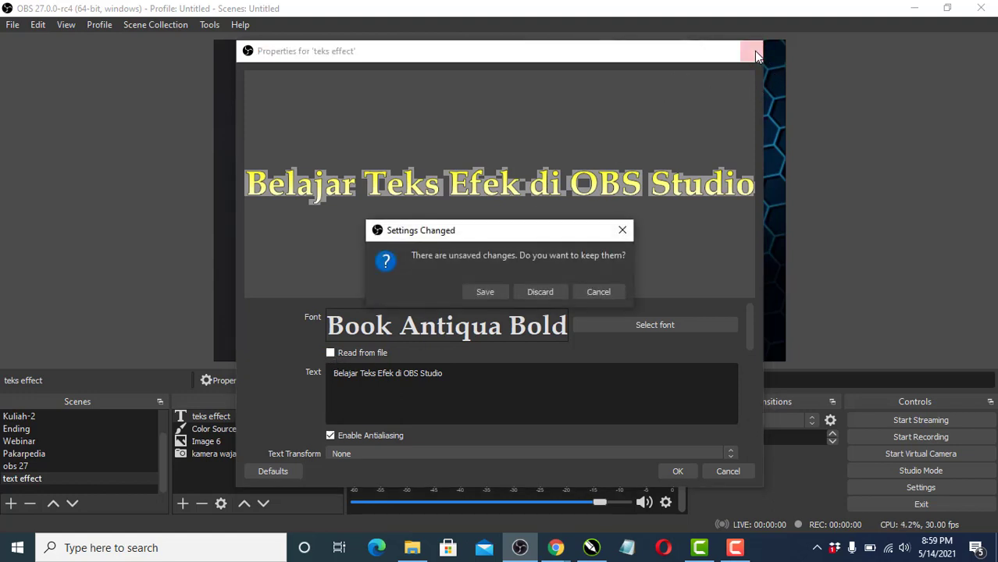
{"action": "left_click", "coordinate": [547, 293]}
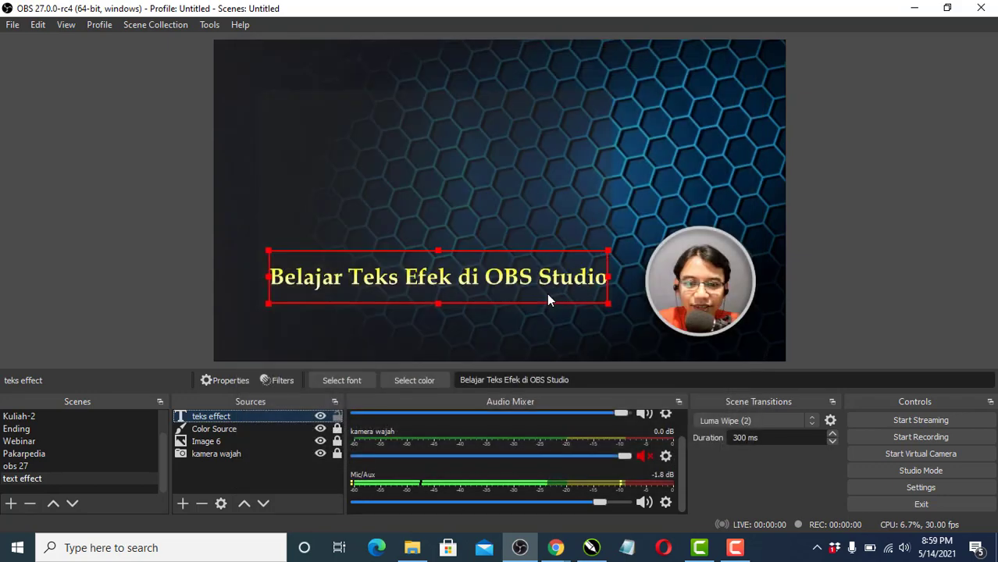
- Switch to File Explorer and create a text document named "teks obs" in the Aset OBS folder
{"action": "left_click", "coordinate": [412, 550]}
{"action": "double_click", "coordinate": [498, 142]}
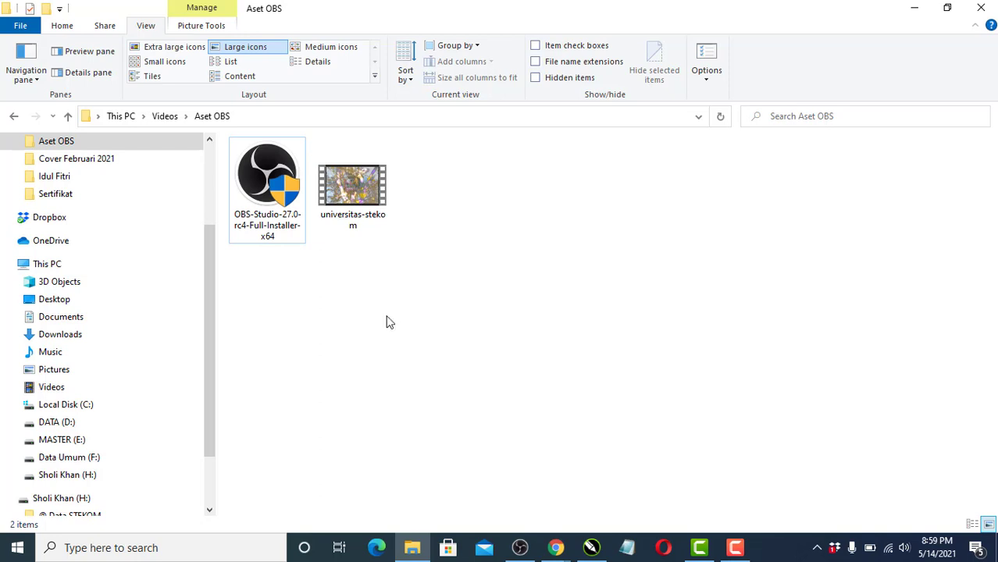
{"action": "right_click", "coordinate": [462, 194]}
{"action": "mouse_move", "coordinate": [586, 401]}
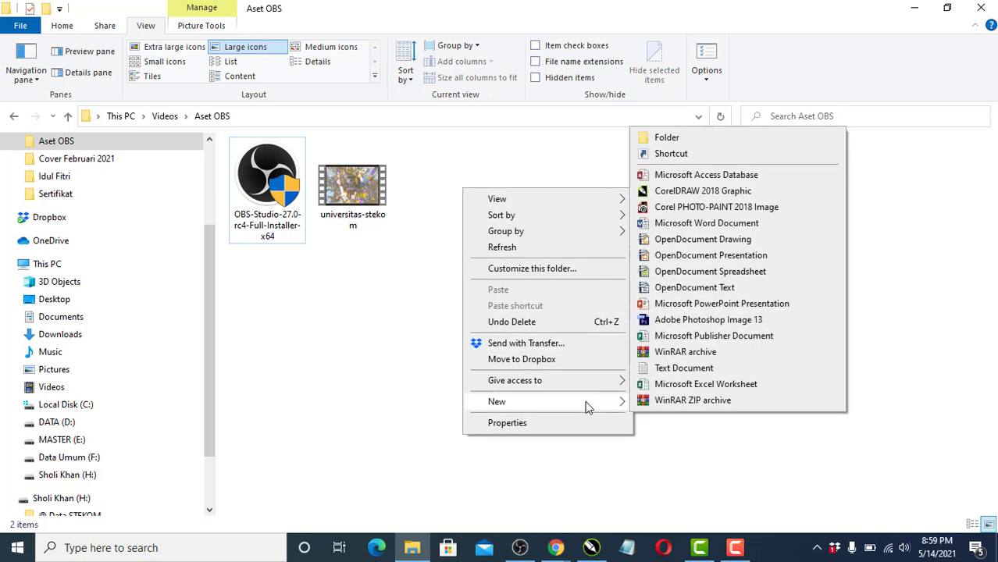
{"action": "left_click", "coordinate": [701, 368]}
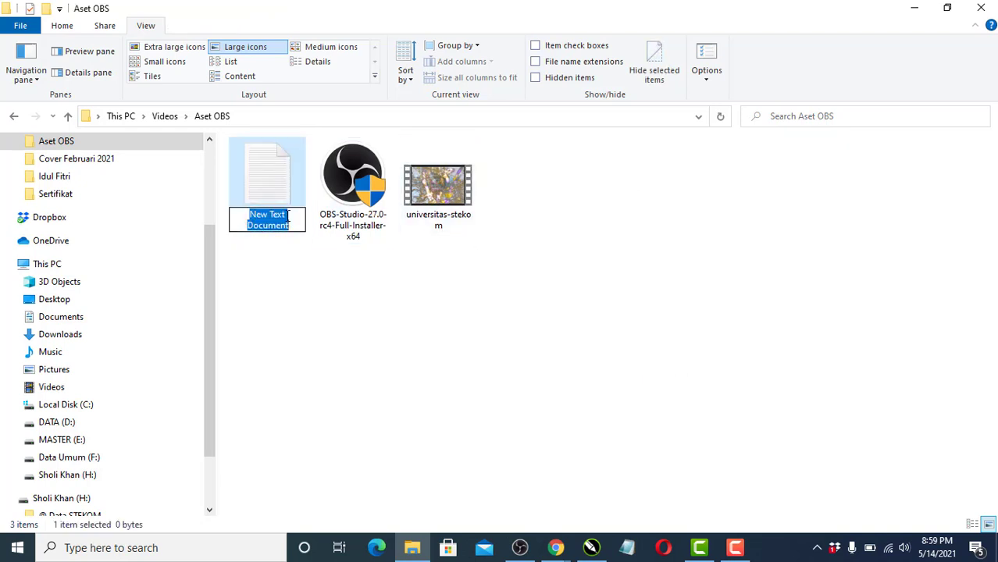
{"action": "type", "text": "teks obs"}
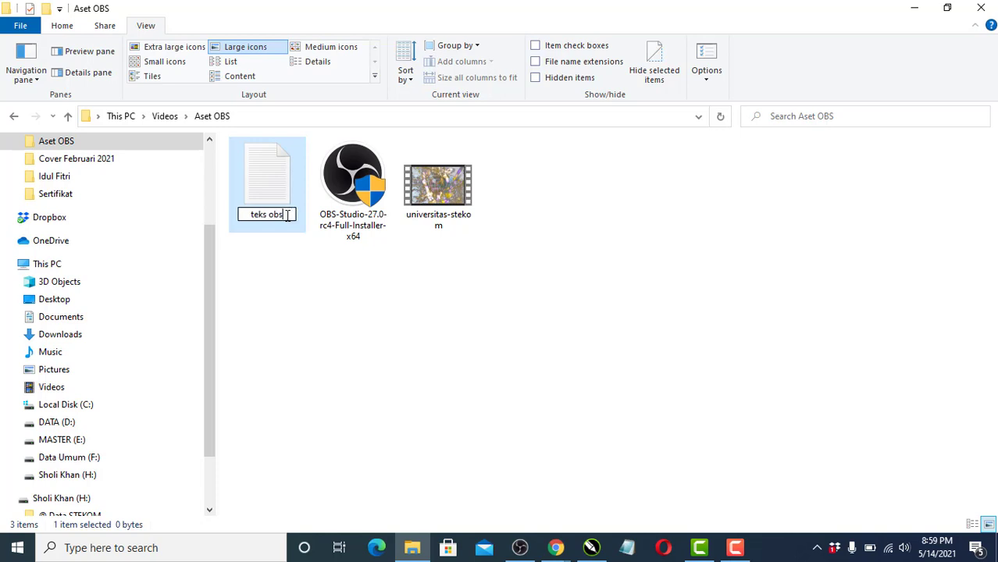
{"action": "key", "text": "Return"}
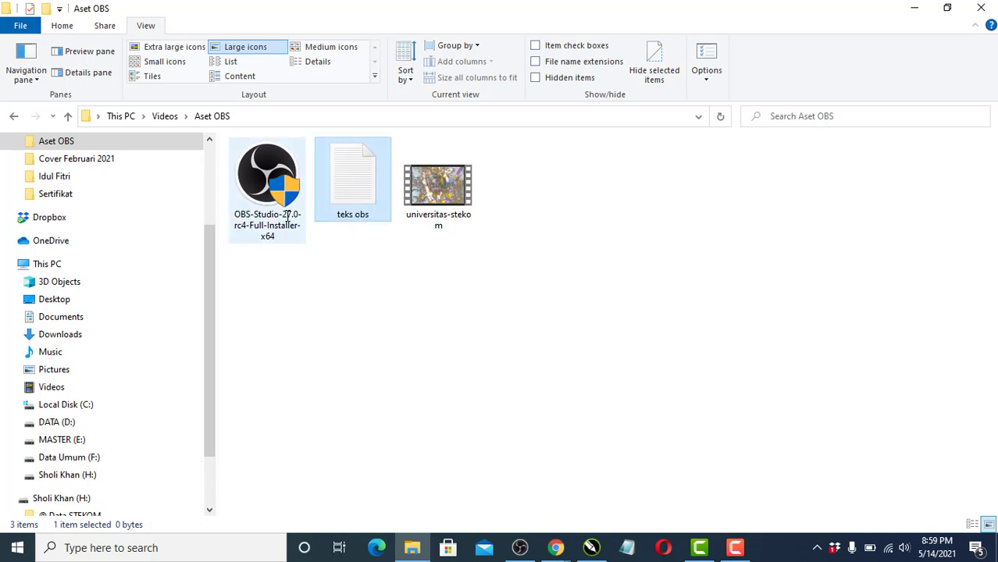
- Open the teks obs document, enter "Belajar Membuat Efek Teks di OBS Studio" and save it
{"action": "double_click", "coordinate": [342, 204]}
{"action": "left_click_drag", "start_coordinate": [378, 279], "coordinate": [337, 281]}
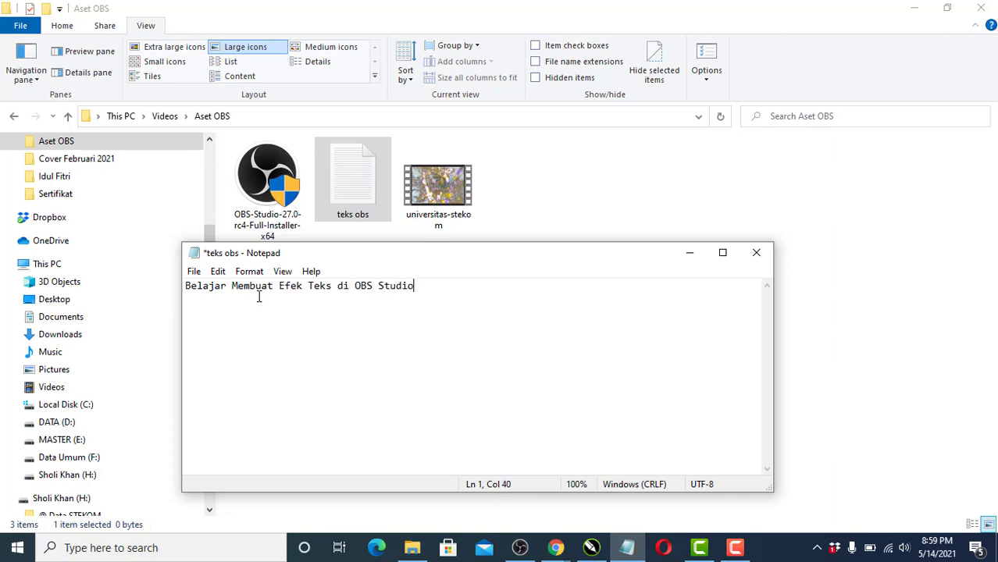
{"action": "left_click", "coordinate": [194, 271]}
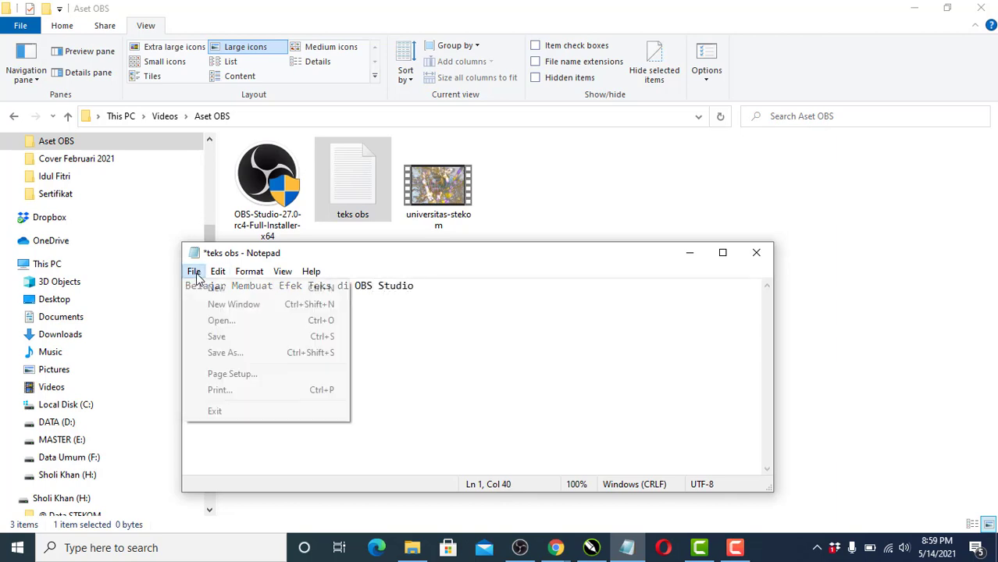
{"action": "left_click", "coordinate": [225, 337]}
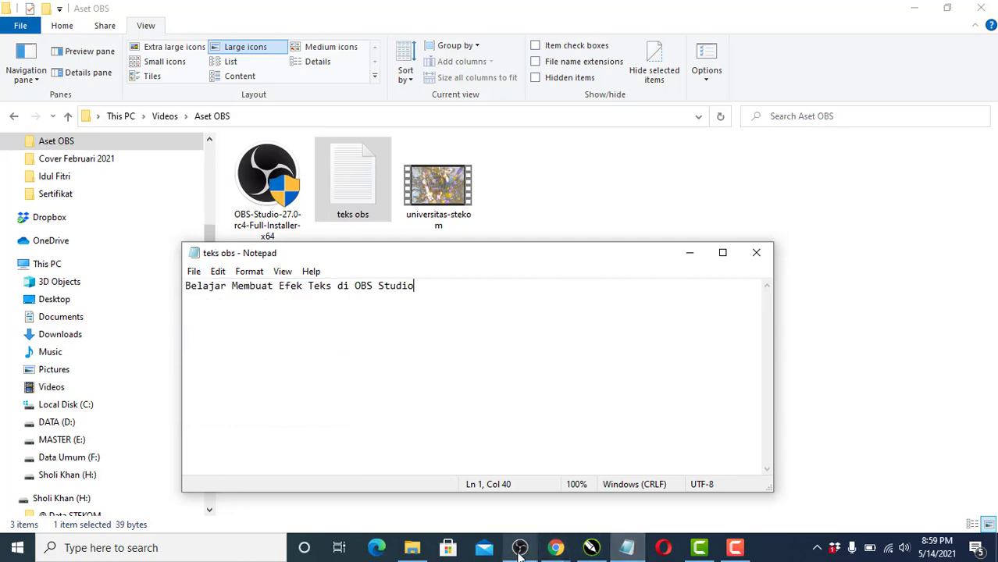
- Switch to OBS and make the teks effect source read its text from teks obs.txt in the Aset OBS folder
{"action": "left_click", "coordinate": [519, 547]}
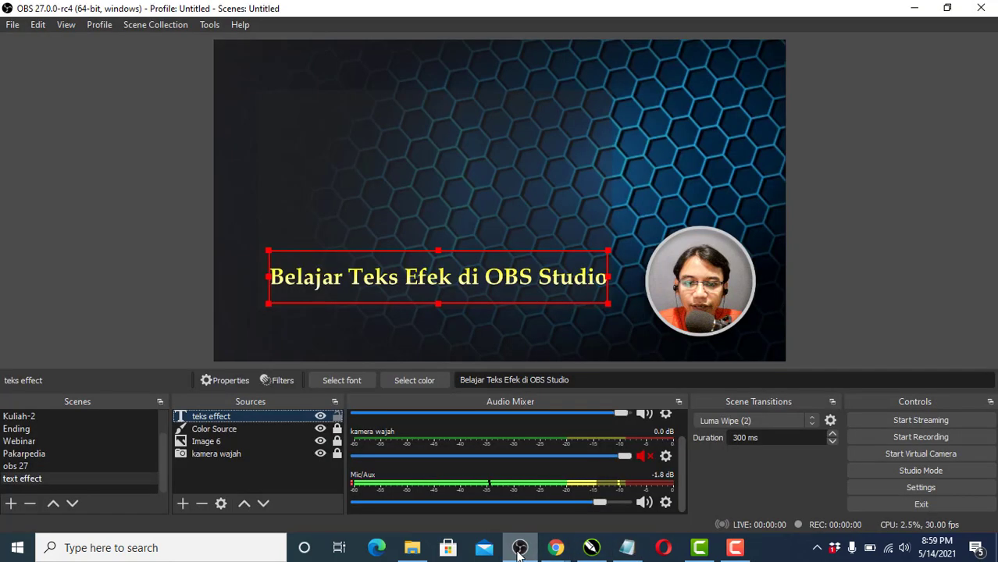
{"action": "double_click", "coordinate": [205, 420]}
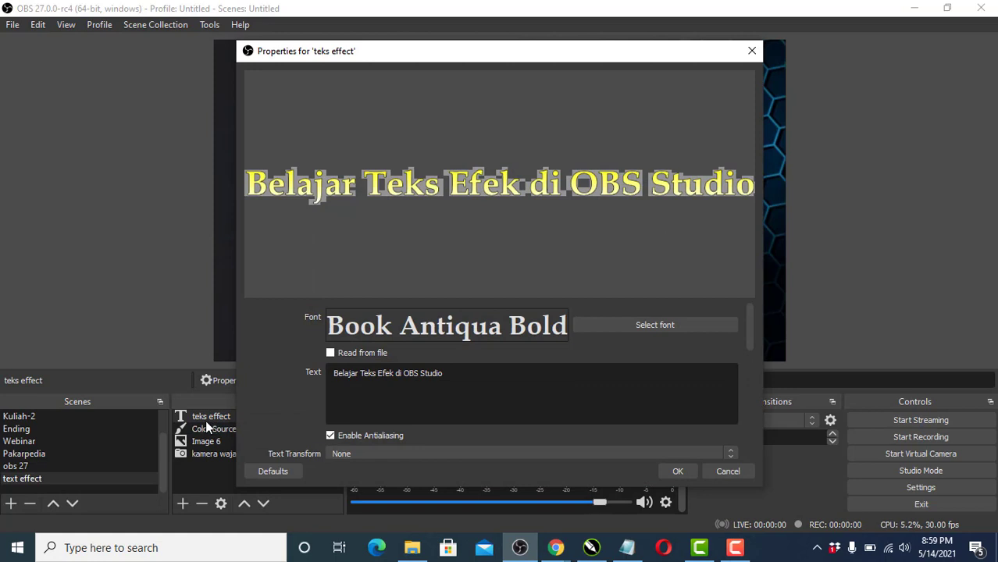
{"action": "left_click", "coordinate": [330, 354]}
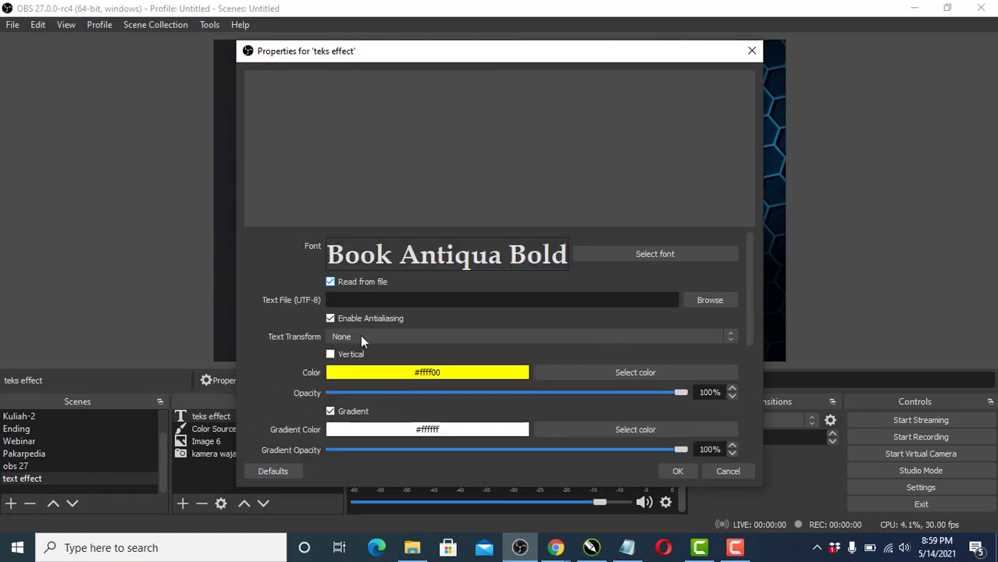
{"action": "left_click", "coordinate": [710, 301]}
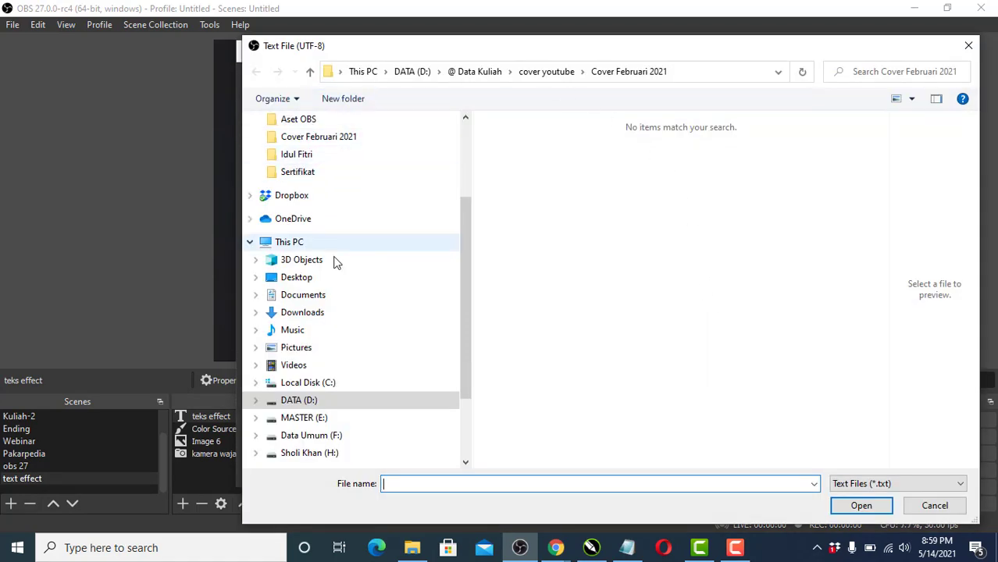
{"action": "scroll", "coordinate": [336, 265], "scroll_direction": "up", "scroll_amount": 2}
{"action": "left_click", "coordinate": [304, 195]}
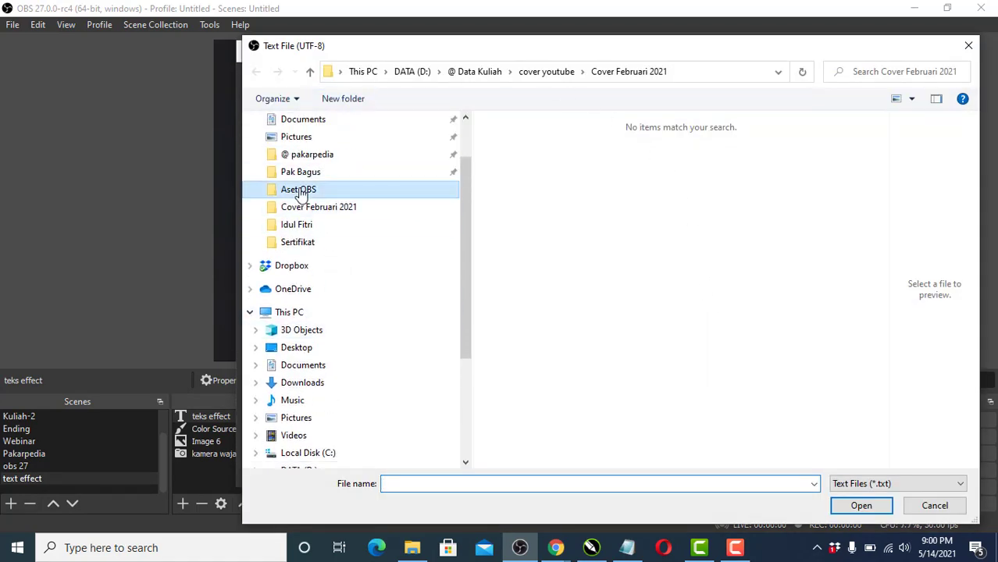
{"action": "left_click", "coordinate": [533, 175]}
{"action": "double_click", "coordinate": [534, 177]}
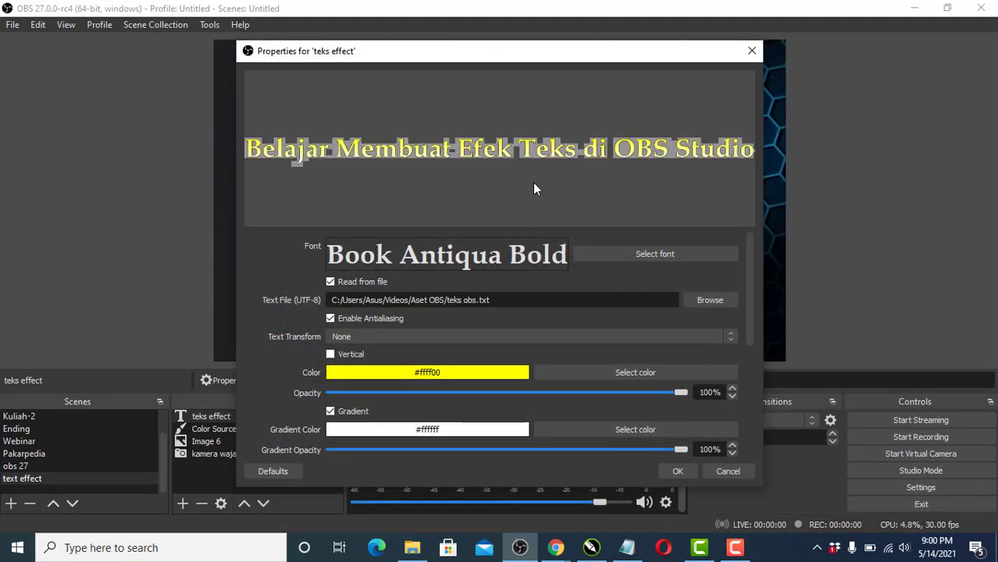
{"action": "left_click", "coordinate": [676, 472]}
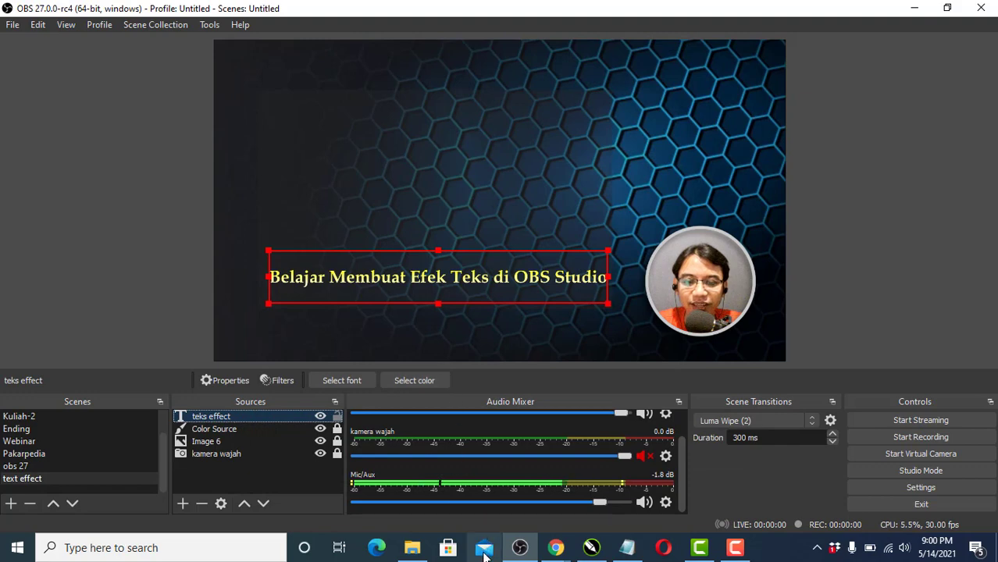
- Switch to the teks obs Notepad window, then move and shorten it so the text in the OBS preview stays uncovered
{"action": "left_click", "coordinate": [632, 550]}
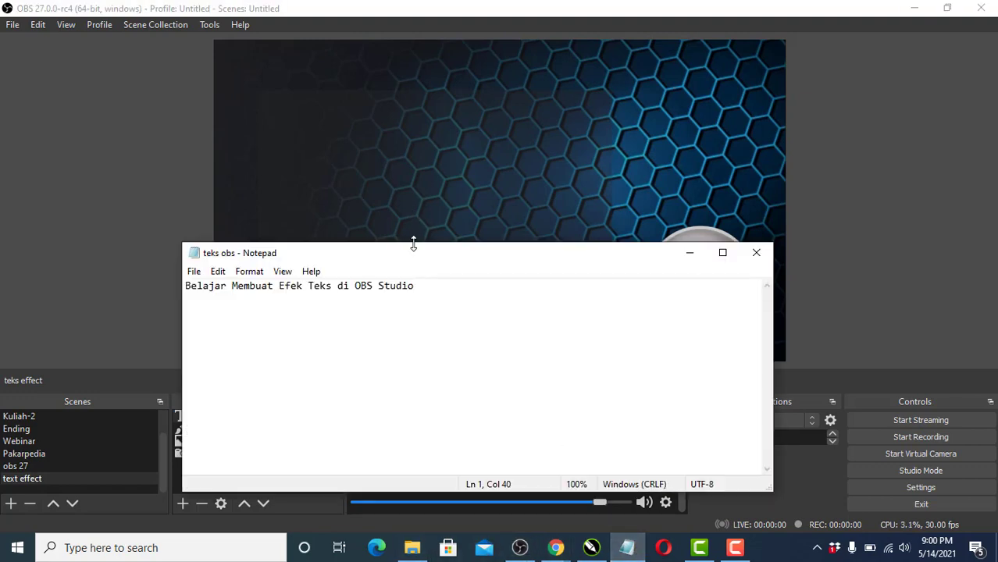
{"action": "left_click_drag", "start_coordinate": [412, 242], "coordinate": [559, 15]}
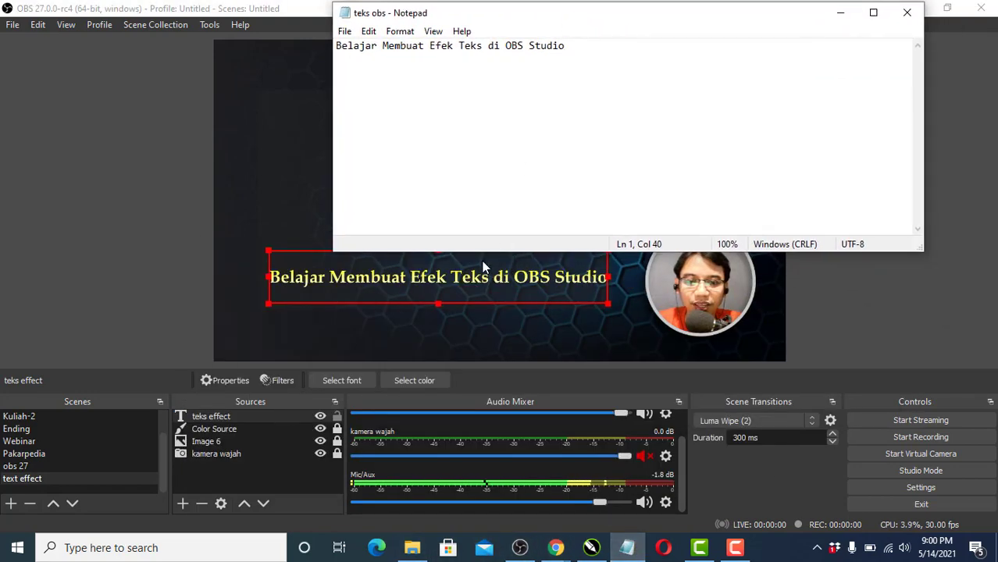
{"action": "left_click_drag", "start_coordinate": [545, 252], "coordinate": [545, 200]}
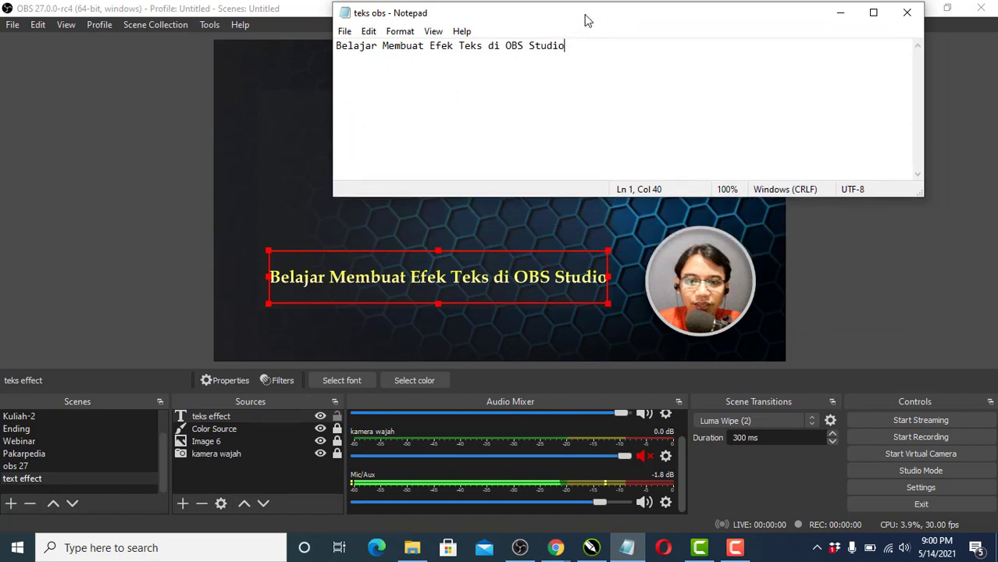
- Replace the document's wording with "Bersama", the presenter's name and "di Universitas STEKOM", and save it
{"action": "left_click_drag", "start_coordinate": [586, 20], "coordinate": [300, 67]}
{"action": "type", "text": "Bersam"}
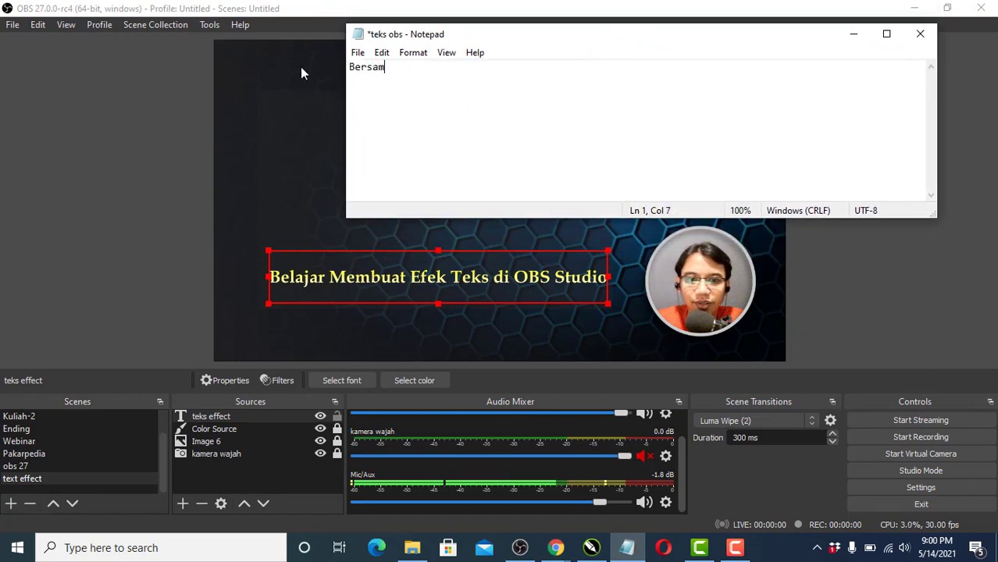
{"action": "type", "text": "a Sholikhan di Unive"}
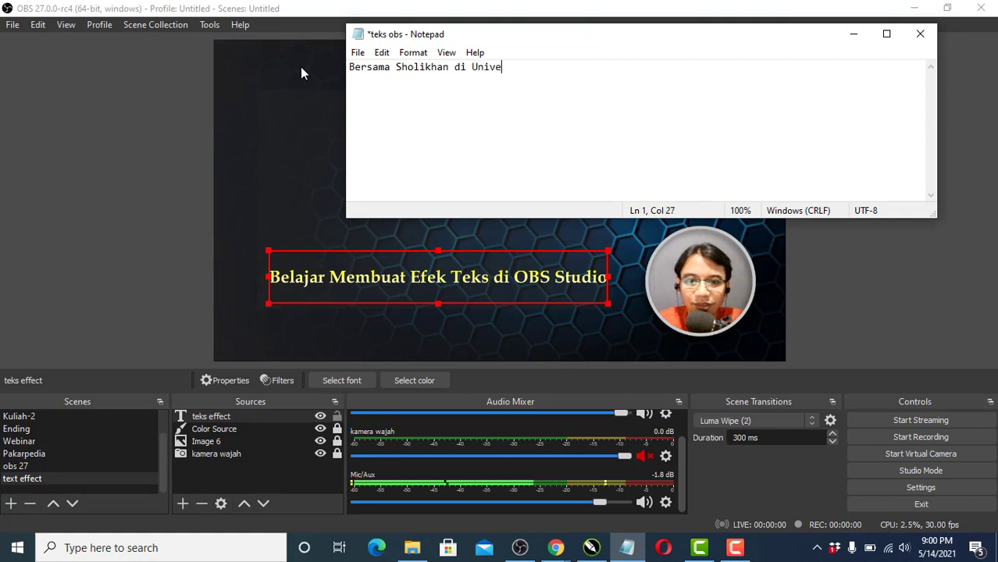
{"action": "type", "text": "rsitas STEKOM"}
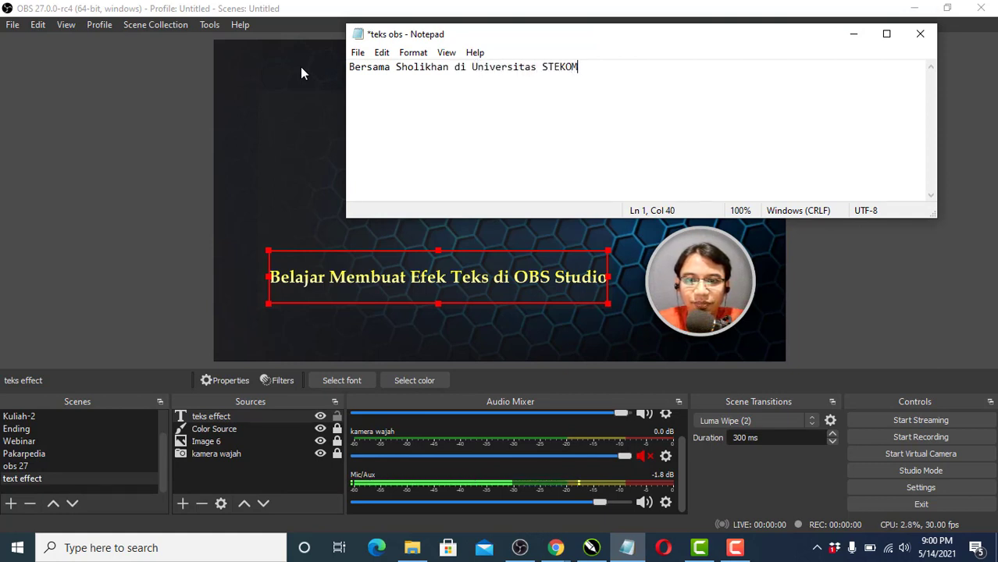
{"action": "left_click", "coordinate": [360, 52]}
{"action": "left_click", "coordinate": [392, 118]}
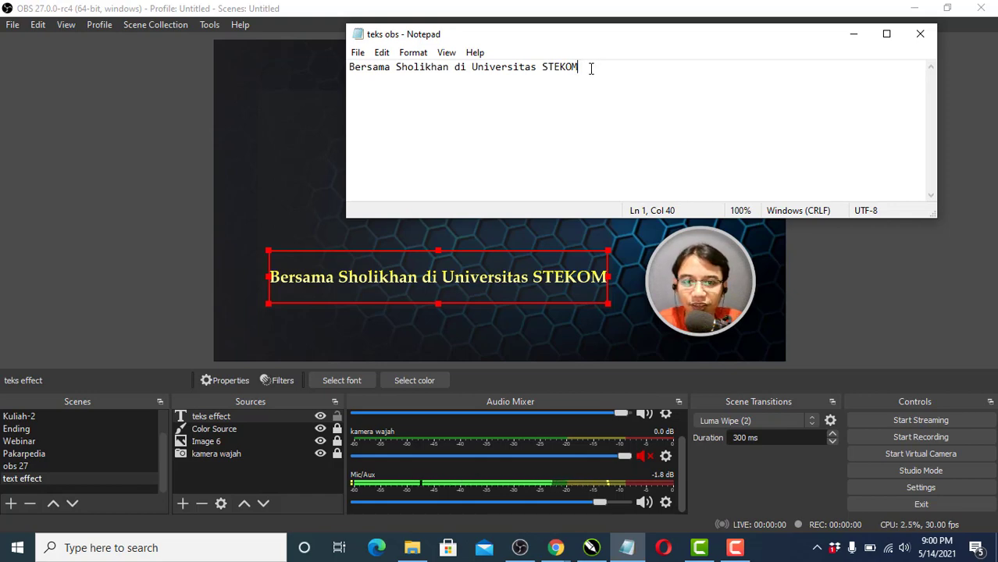
- Add the lines "Jangan lupa like coment dan subscribe" and "Sampai jumpa di tutorial berikutnya" below the first line and save
{"action": "key", "text": "Return"}
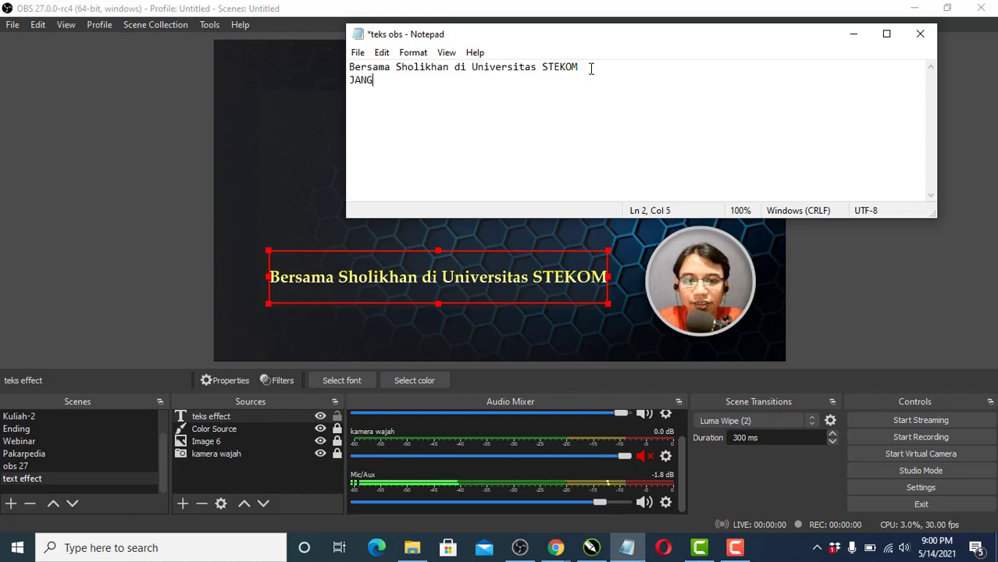
{"action": "type", "text": "JANGAN"}
{"action": "key", "text": "BackSpace"}
{"action": "key", "text": "BackSpace"}
{"action": "key", "text": "BackSpace"}
{"action": "key", "text": "BackSpace"}
{"action": "key", "text": "BackSpace"}
{"action": "type", "text": "angan lupa like come"}
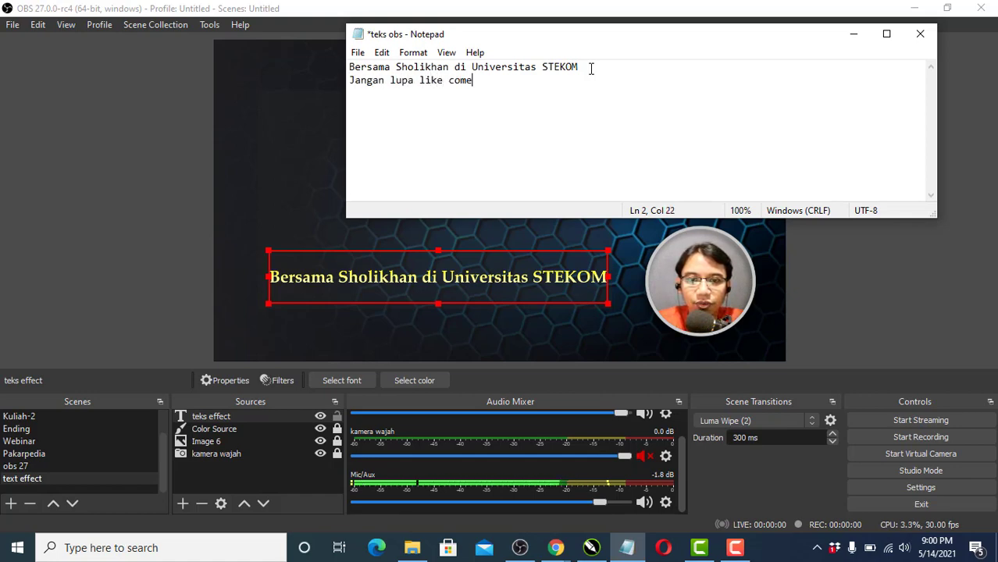
{"action": "type", "text": "cribe"}
{"action": "key", "text": "Return"}
{"action": "type", "text": "Sampai jumpa di tutorial berikutnya"}
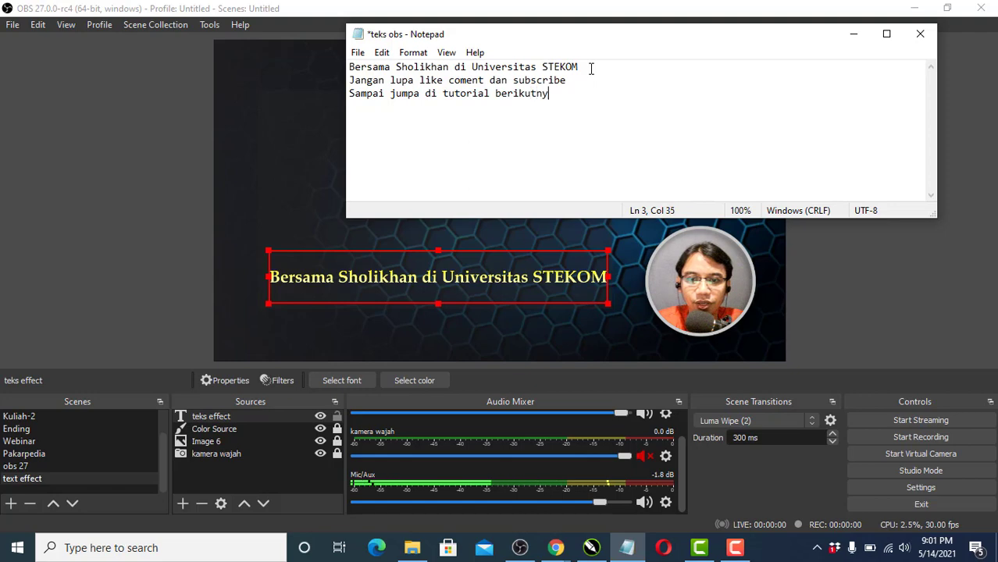
{"action": "left_click", "coordinate": [358, 54]}
{"action": "left_click", "coordinate": [382, 123]}
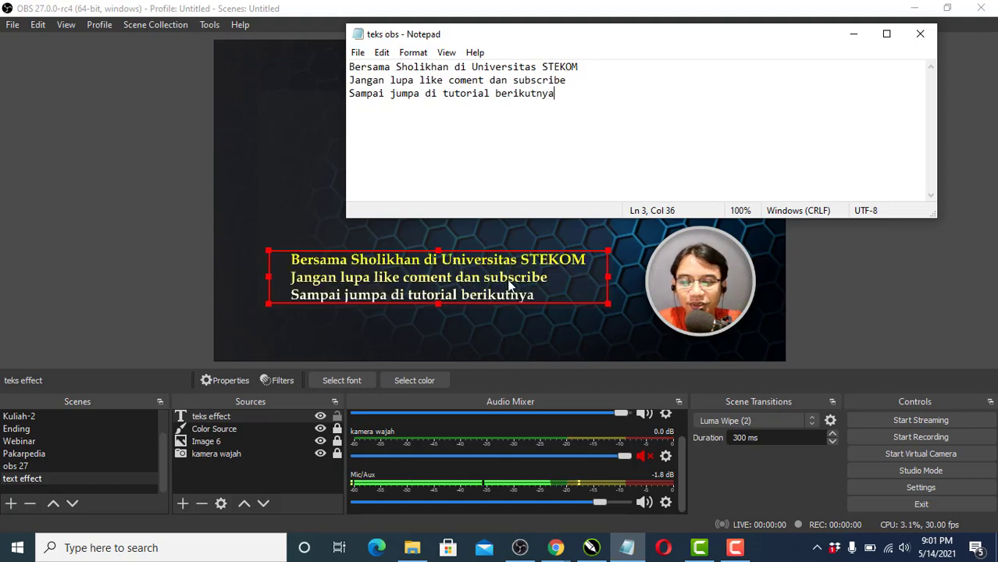
- Delete the second and third lines from the text document and save it with only the first line
{"action": "left_click_drag", "start_coordinate": [547, 34], "coordinate": [581, 32]}
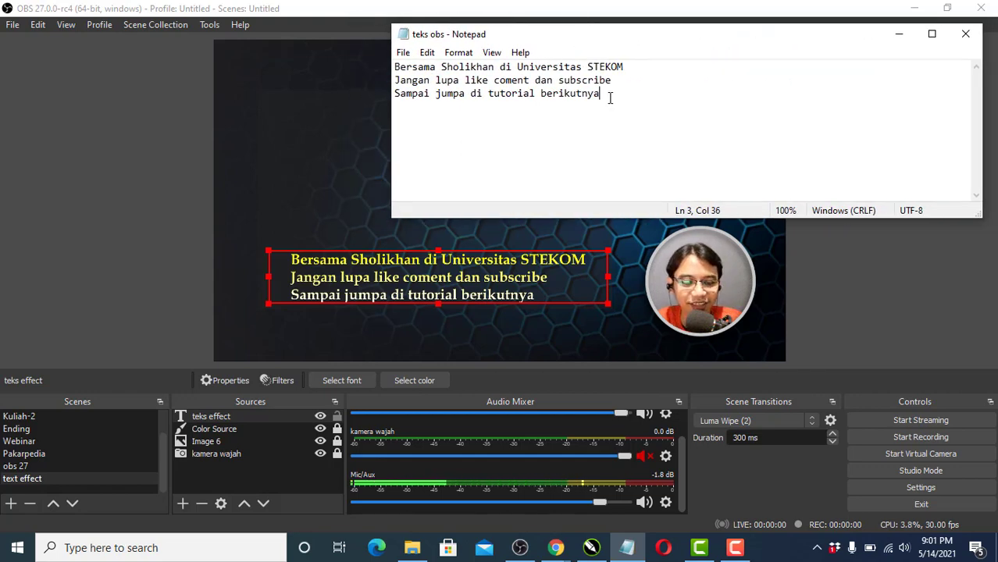
{"action": "left_click_drag", "start_coordinate": [610, 96], "coordinate": [374, 81]}
{"action": "key", "text": "Delete"}
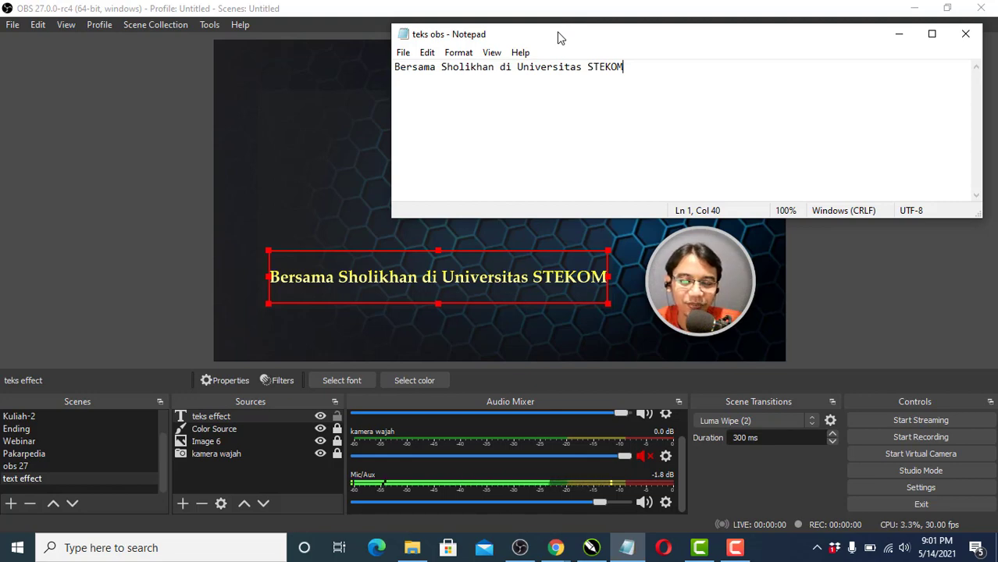
- Switch to OBS and add a Scroll filter with its default name to the teks effect source
{"action": "left_click", "coordinate": [498, 11]}
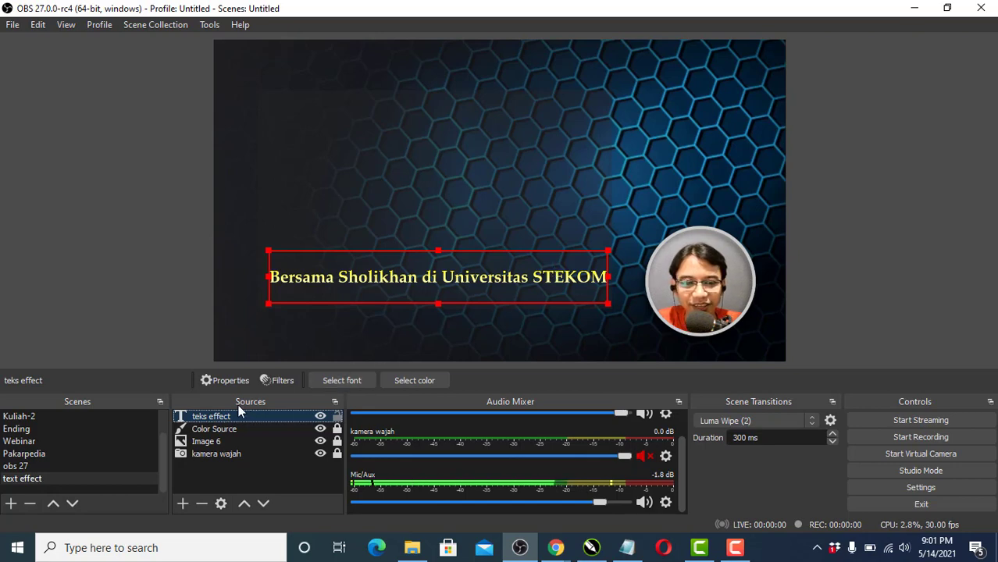
{"action": "right_click", "coordinate": [211, 419]}
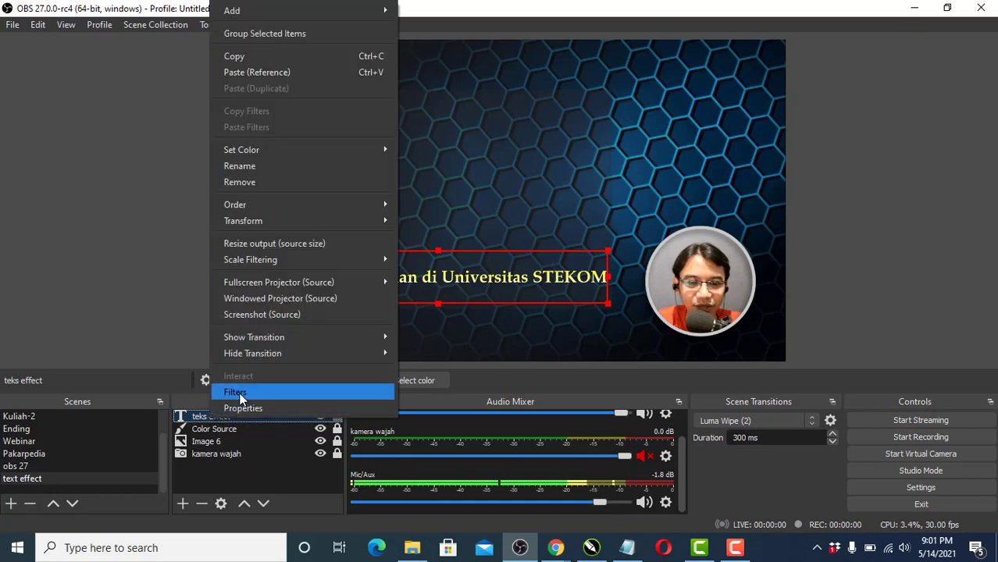
{"action": "left_click", "coordinate": [188, 418]}
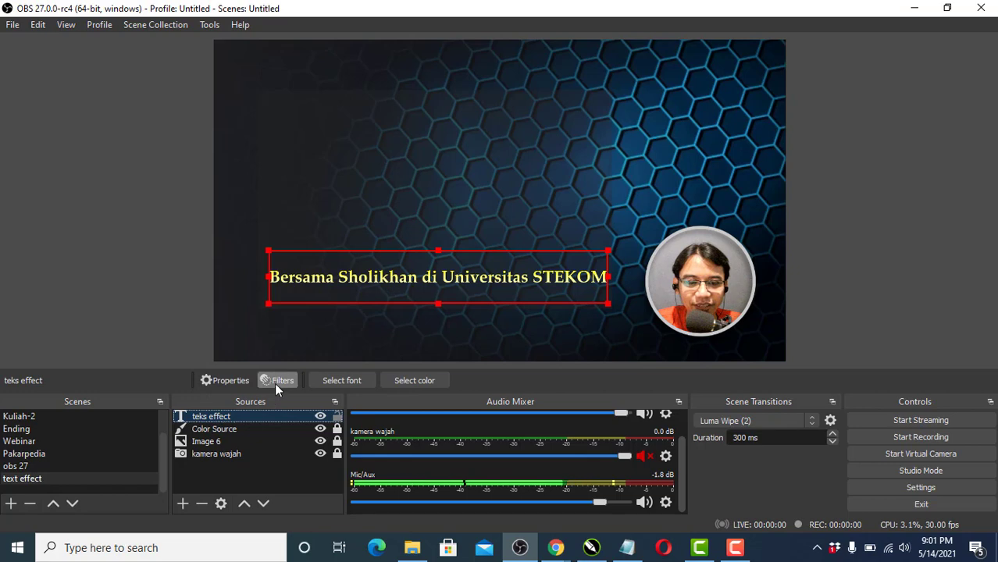
{"action": "left_click", "coordinate": [277, 381]}
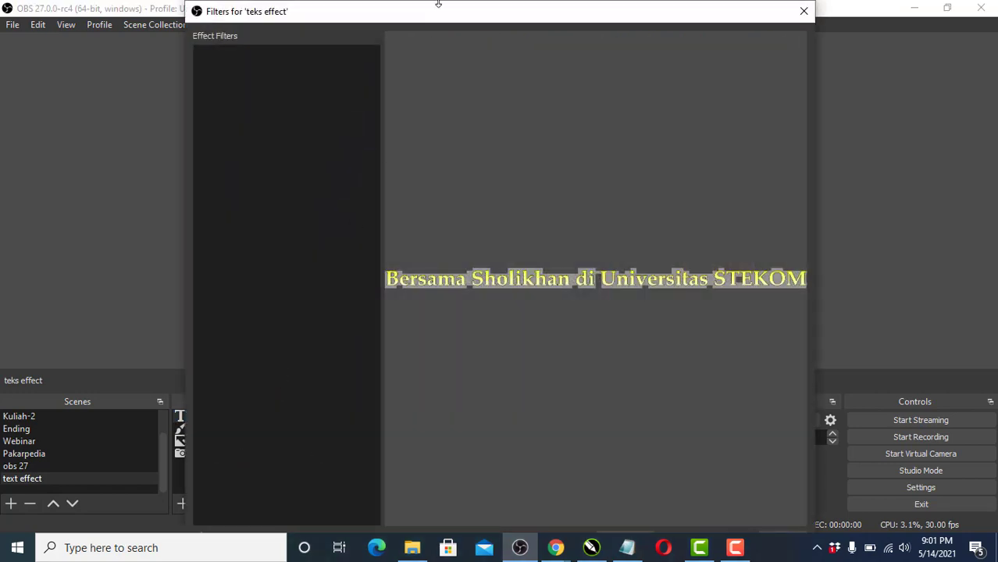
{"action": "left_click_drag", "start_coordinate": [438, 4], "coordinate": [557, 110]}
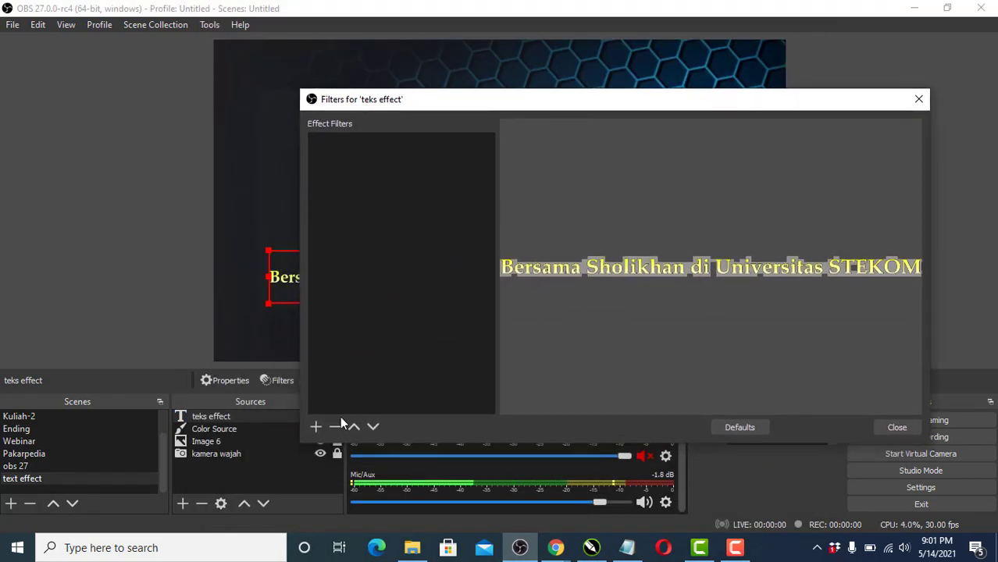
{"action": "left_click", "coordinate": [316, 427]}
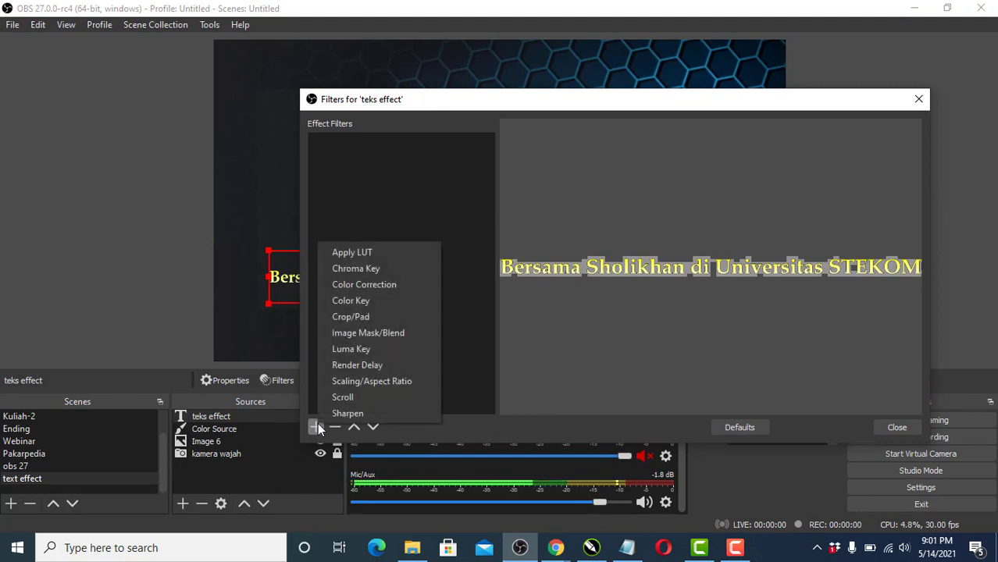
{"action": "left_click", "coordinate": [371, 396]}
{"action": "left_click", "coordinate": [586, 298]}
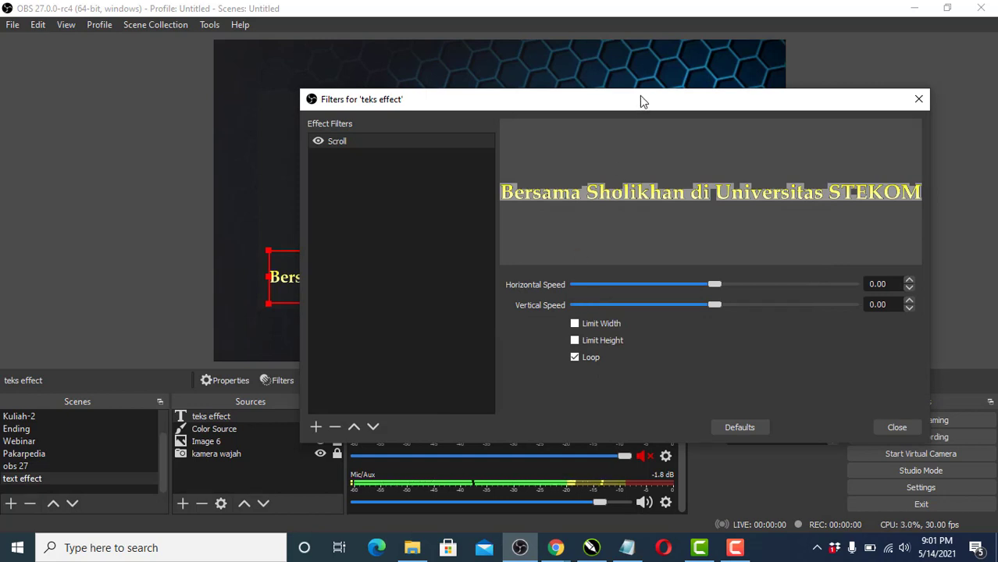
- Move the Filters window clear of the preview text and set the Scroll filter's horizontal speed to 71
{"action": "left_click_drag", "start_coordinate": [639, 95], "coordinate": [555, 15]}
{"action": "left_click_drag", "start_coordinate": [634, 127], "coordinate": [654, 126]}
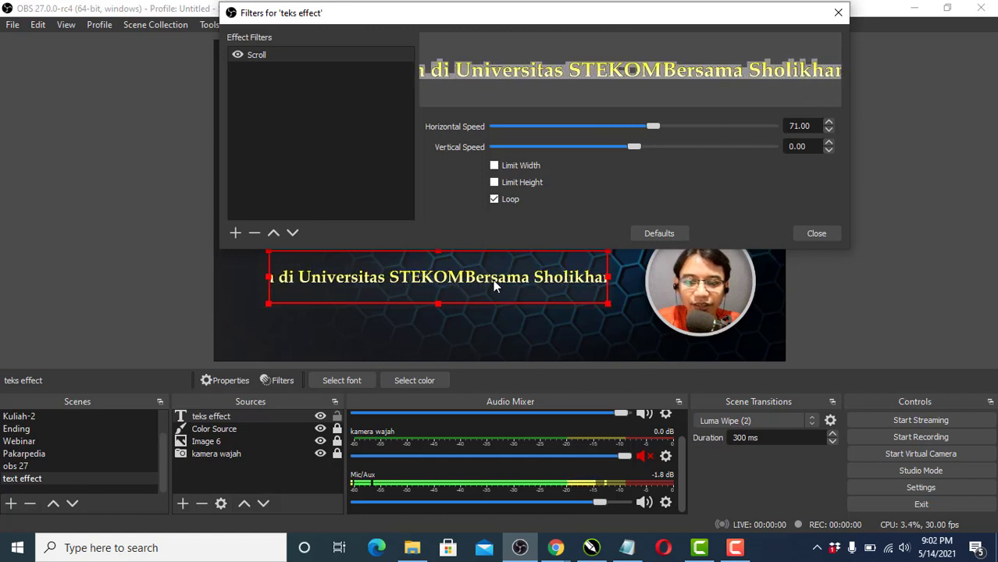
{"action": "scroll", "coordinate": [460, 445], "scroll_direction": "up", "scroll_amount": 1}
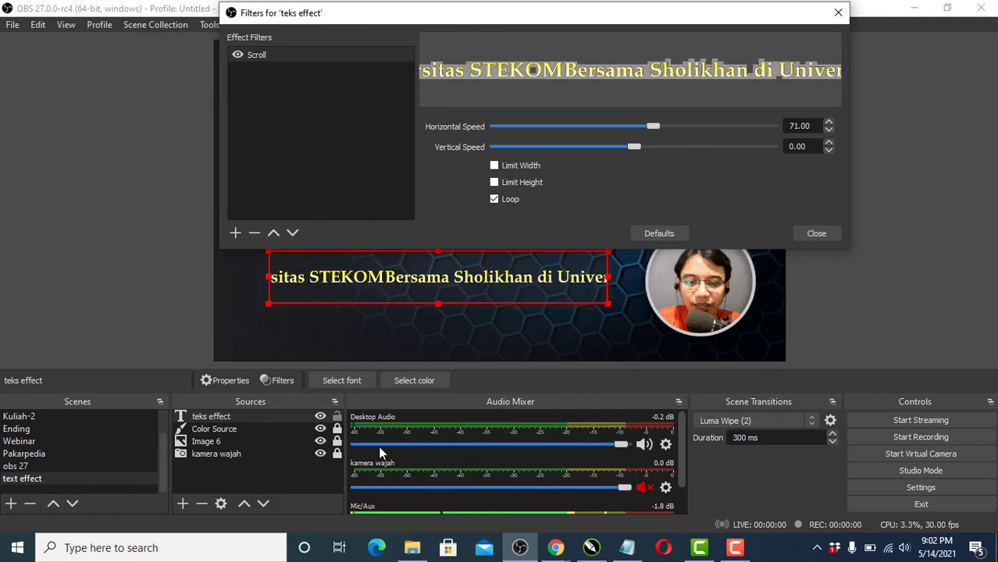
{"action": "left_click", "coordinate": [248, 417]}
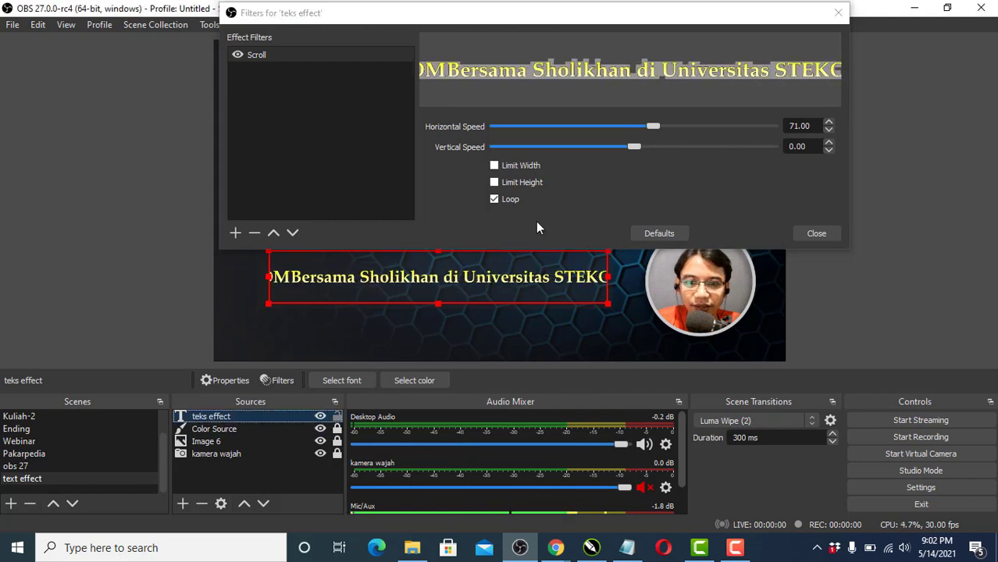
- Switch to the teks obs document, add three spaces after "STEKOM" to separate the scrolling repeats, and save it
{"action": "left_click", "coordinate": [627, 547]}
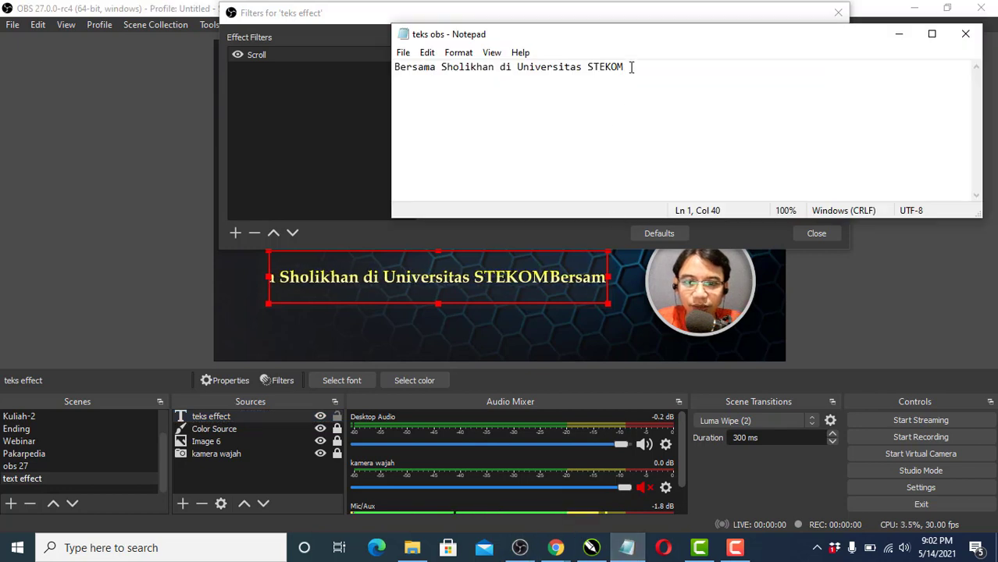
{"action": "left_click", "coordinate": [403, 52]}
{"action": "left_click", "coordinate": [426, 118]}
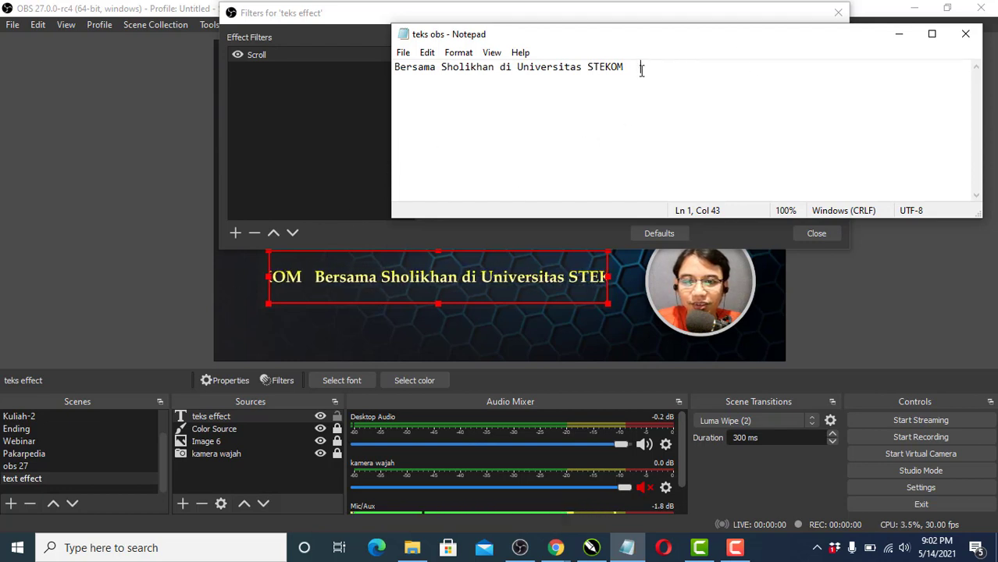
- Add ">>" after "STEKOM" in the teks obs document as a separator between scrolling repeats, and save it
{"action": "key", "text": "BackSpace"}
{"action": "type", "text": ">>"}
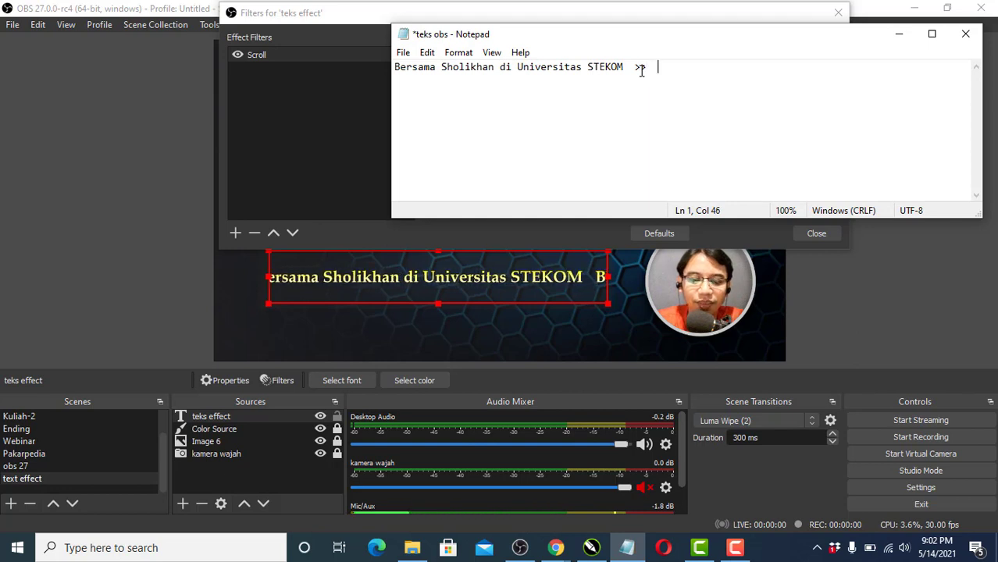
{"action": "key", "text": "ctrl+s"}
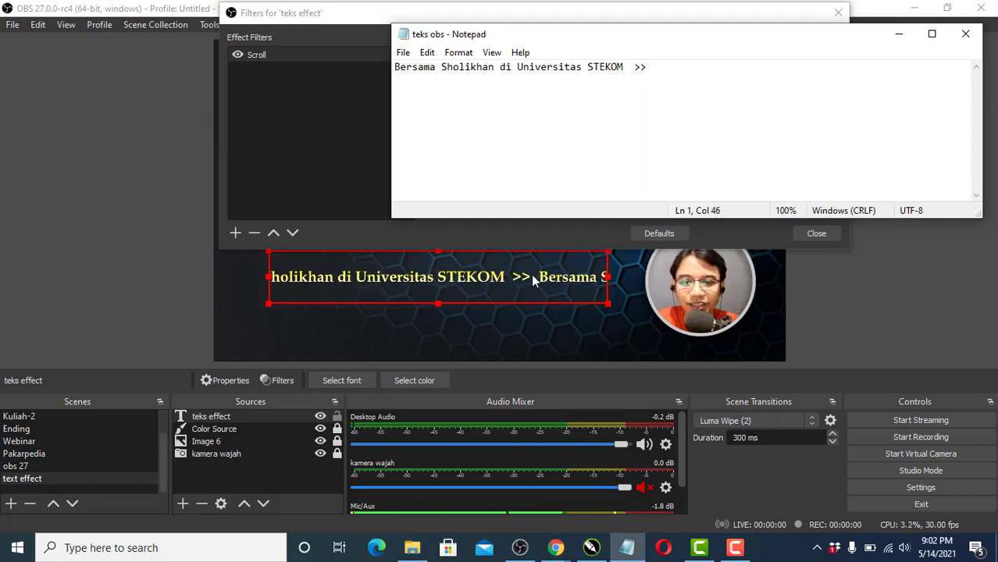
- Switch to the Scroll filter in OBS, try a horizontal speed of -63, and reset it to 0 before closing the filters
{"action": "left_click", "coordinate": [519, 18]}
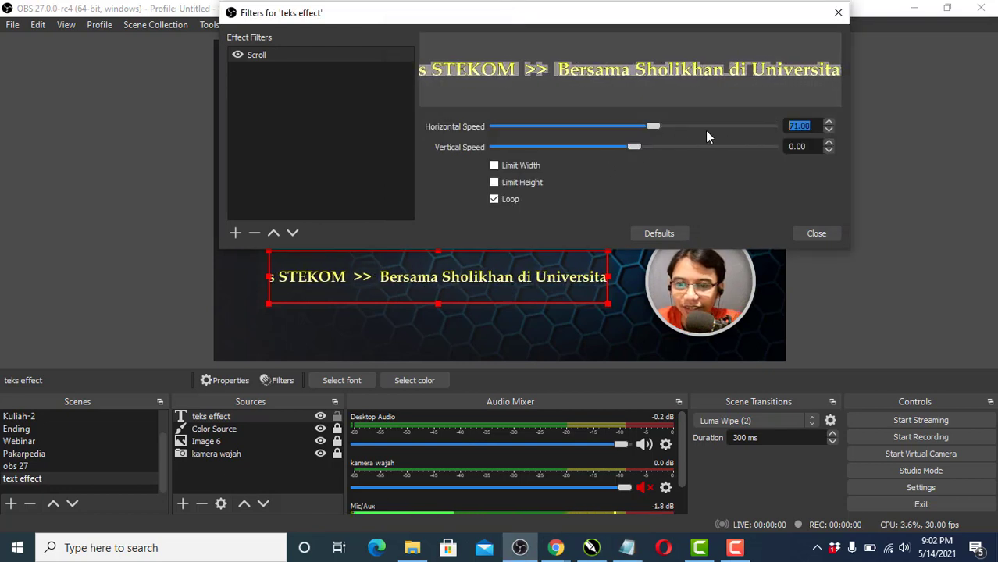
{"action": "left_click", "coordinate": [652, 125]}
{"action": "left_click_drag", "start_coordinate": [653, 126], "coordinate": [614, 125]}
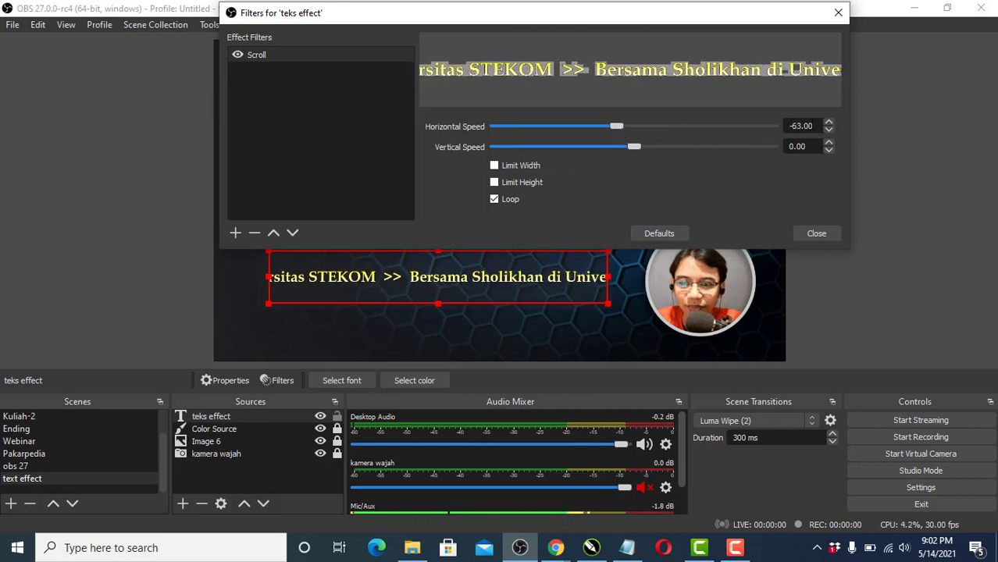
{"action": "left_click_drag", "start_coordinate": [816, 126], "coordinate": [775, 125]}
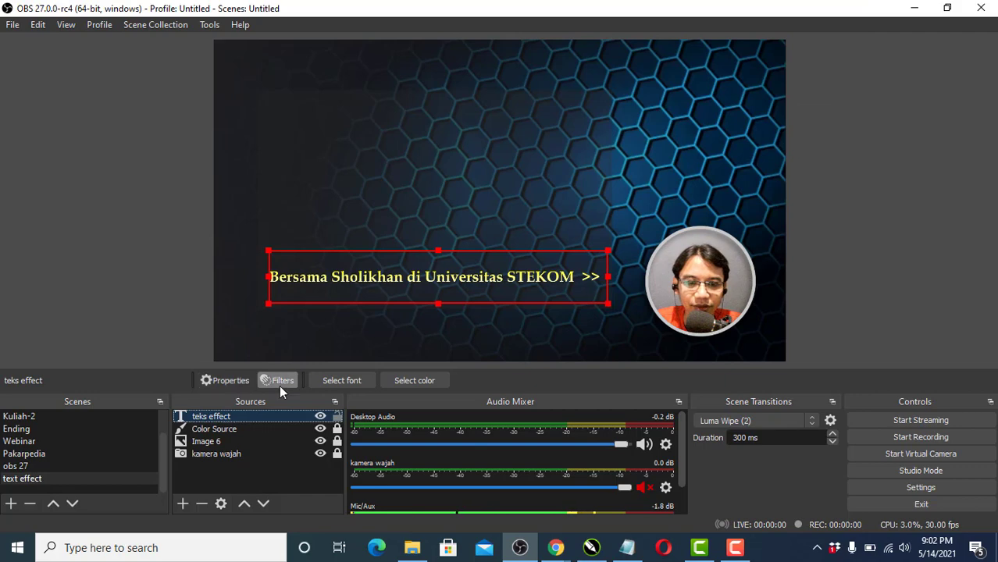
- Reopen the teks effect filters, shrink the window to uncover the preview text, and set the Scroll filter's vertical speed to 44
{"action": "left_click", "coordinate": [280, 383]}
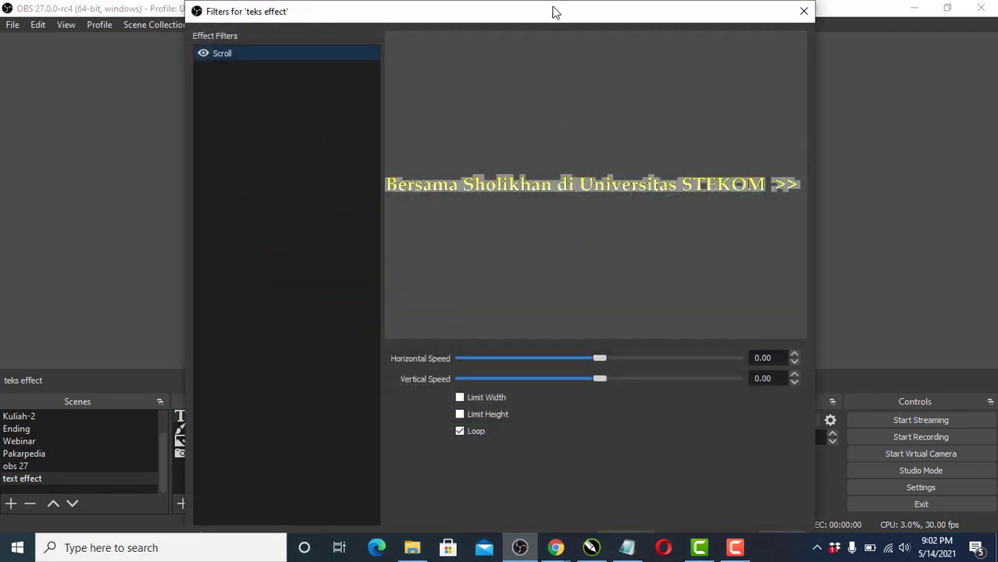
{"action": "mouse_move", "coordinate": [554, 12]}
{"action": "left_mouse_down"}
{"action": "mouse_move", "coordinate": [553, 289]}
{"action": "mouse_move", "coordinate": [553, 7]}
{"action": "mouse_move", "coordinate": [555, 19]}
{"action": "left_mouse_up"}
{"action": "left_click_drag", "start_coordinate": [599, 163], "coordinate": [610, 164]}
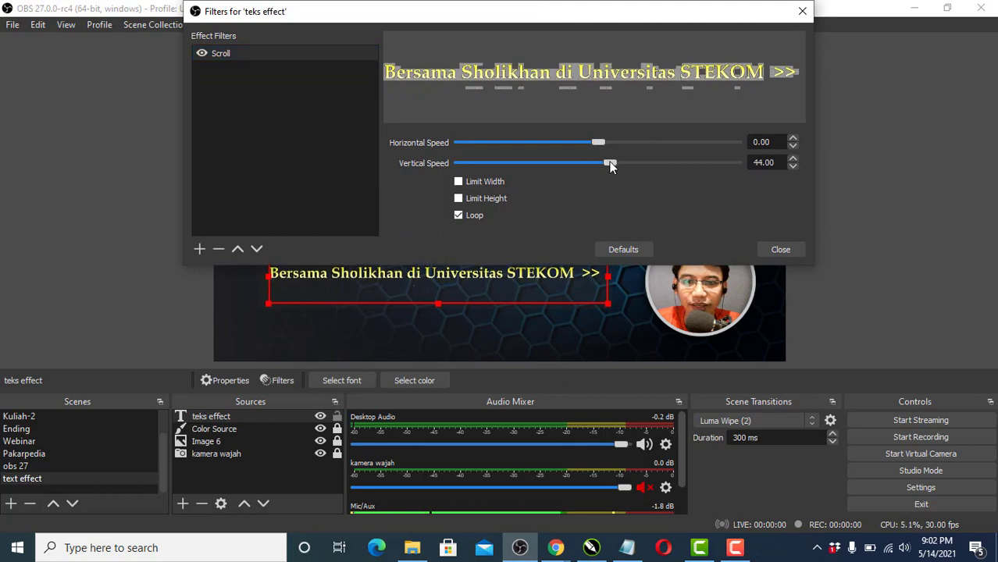
{"action": "mouse_move", "coordinate": [550, 1]}
{"action": "left_mouse_down"}
{"action": "mouse_move", "coordinate": [549, 19]}
{"action": "mouse_move", "coordinate": [547, 1]}
{"action": "left_mouse_up"}
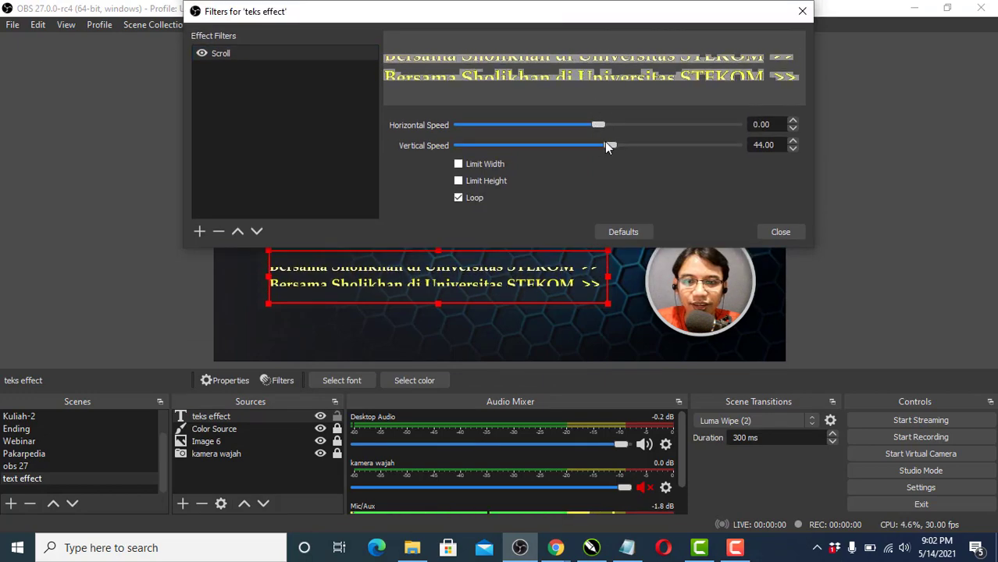
- Set the Scroll filter's vertical speed to 57 and extend the lower edge of the text source's bounding box downward
{"action": "mouse_move", "coordinate": [603, 142]}
{"action": "left_mouse_down"}
{"action": "mouse_move", "coordinate": [575, 143]}
{"action": "mouse_move", "coordinate": [614, 146]}
{"action": "left_mouse_up"}
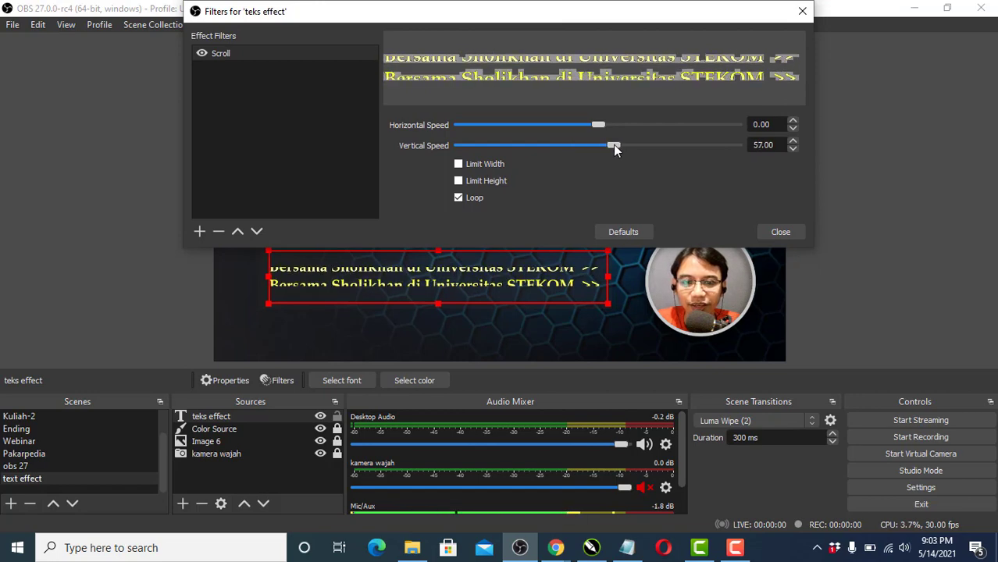
{"action": "left_click", "coordinate": [438, 305]}
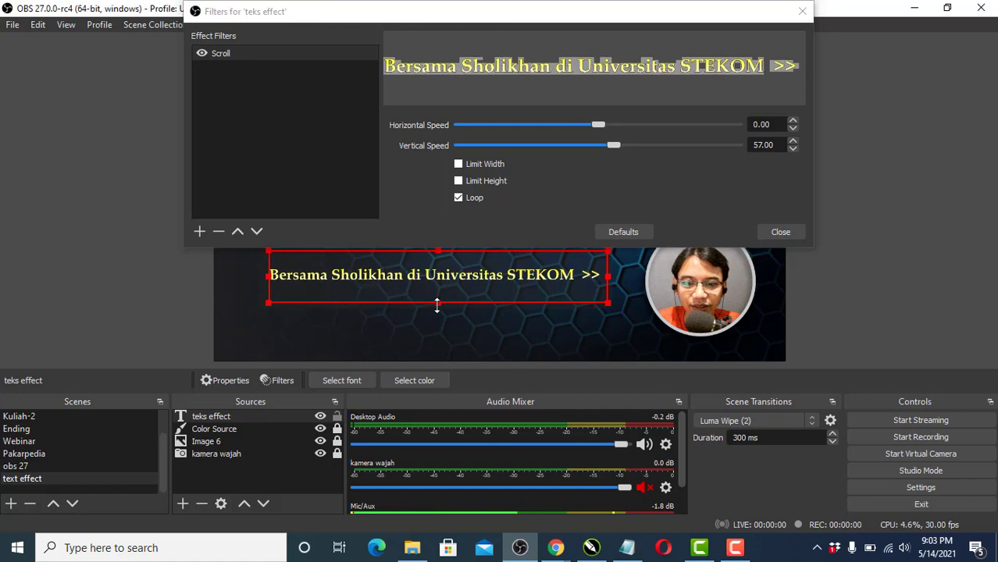
{"action": "left_click_drag", "start_coordinate": [438, 305], "coordinate": [438, 318]}
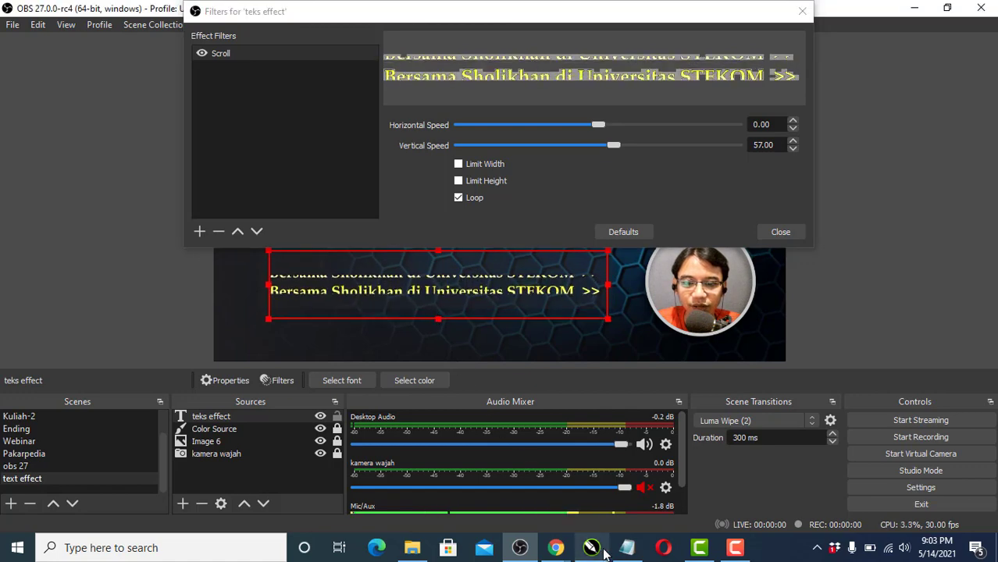
- In teks obs, remove ">>", add the lines "Tutorial Teks Efek di OBS Studio" and "jangan lupa klik like dan subscribe", and save the document
{"action": "left_click", "coordinate": [628, 550]}
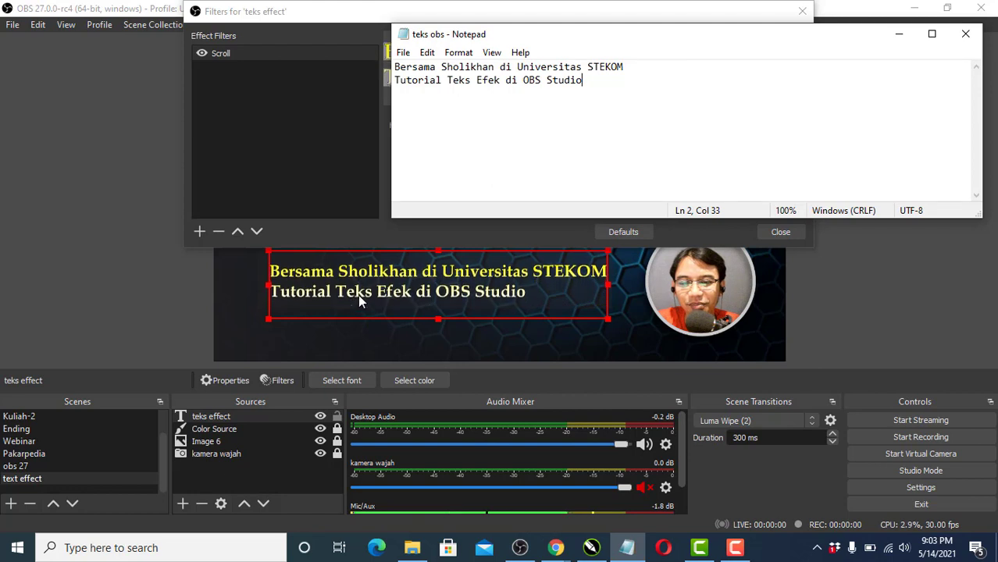
{"action": "key", "text": "Return"}
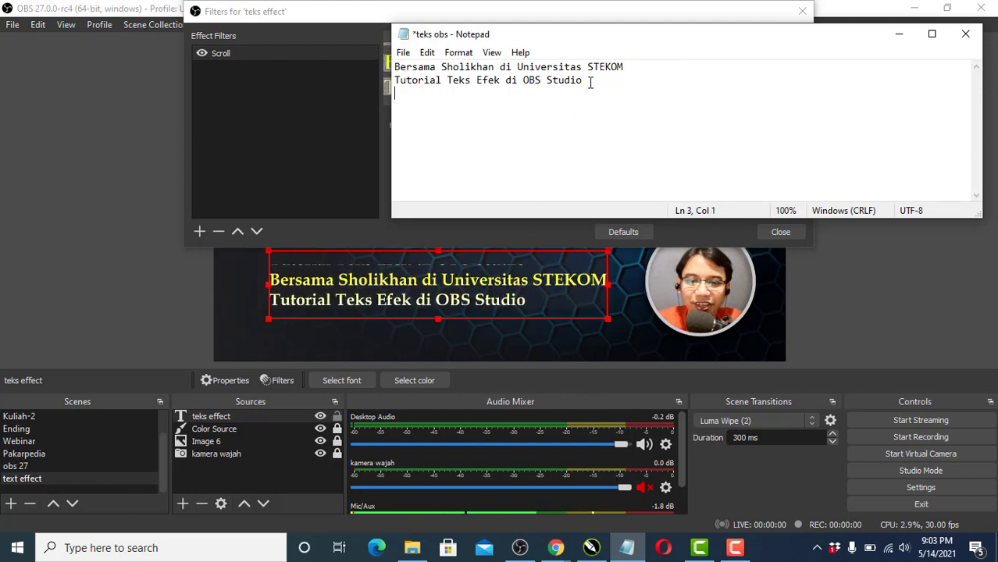
{"action": "type", "text": "jangan lupa kli"}
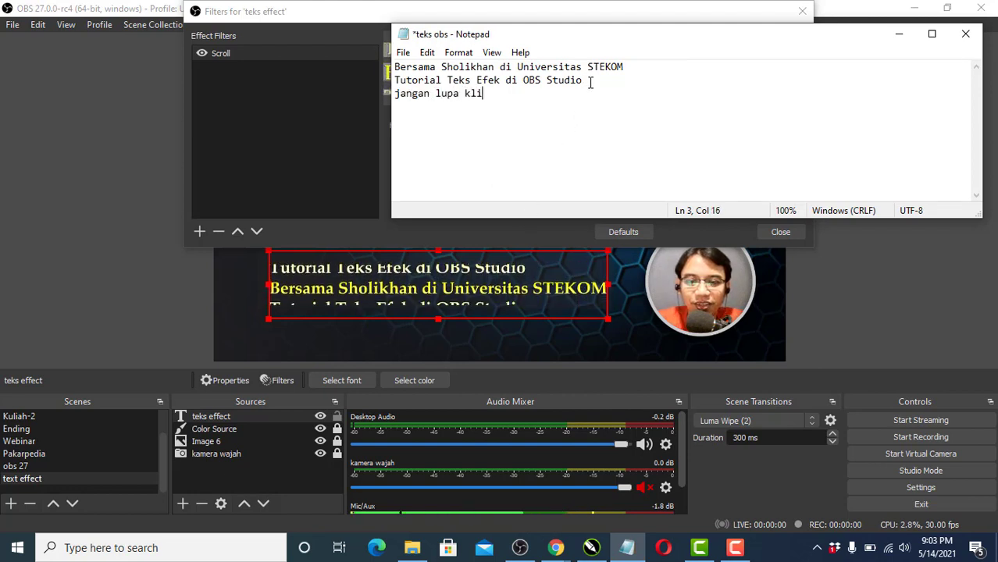
{"action": "type", "text": "k like dan"}
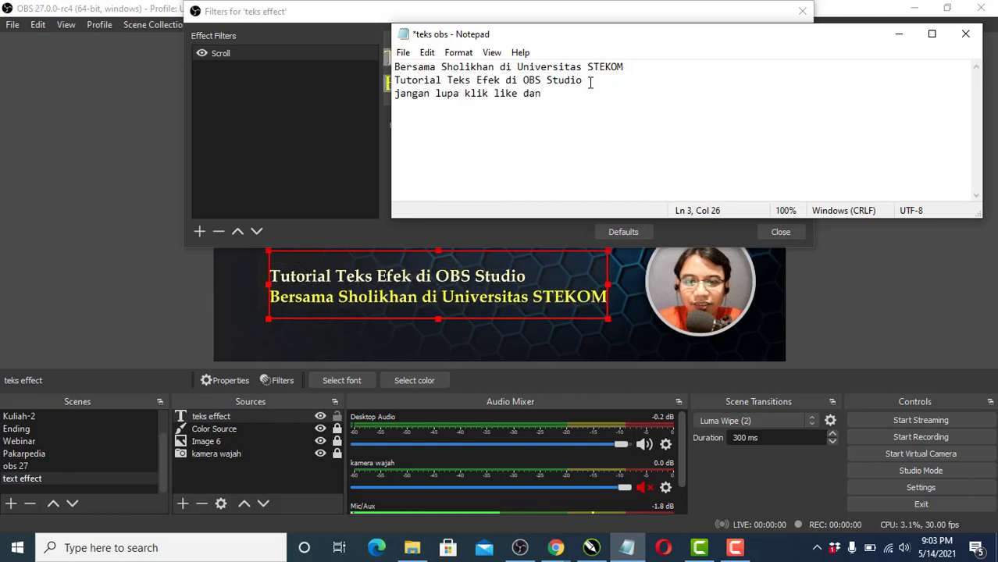
{"action": "type", "text": " subscribe"}
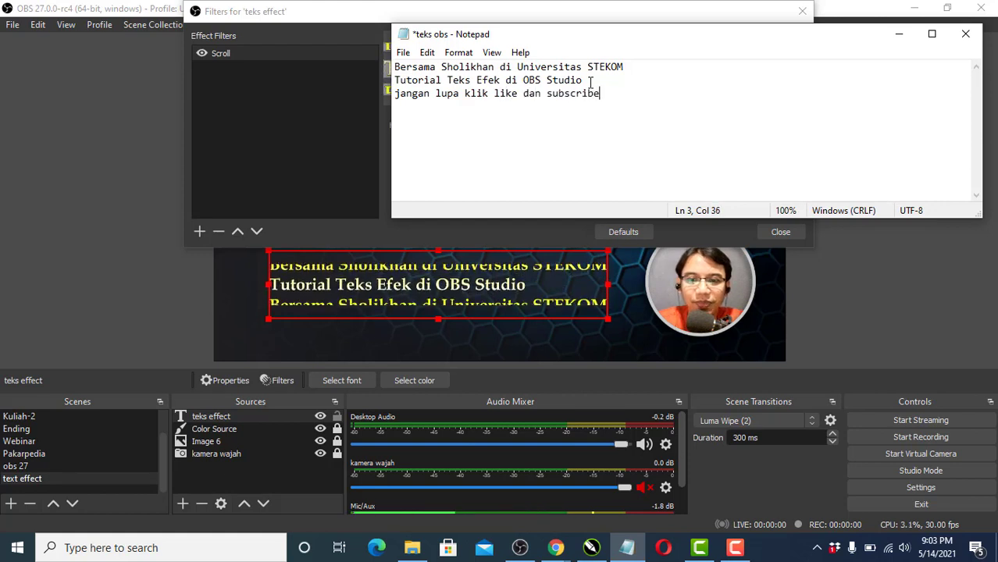
{"action": "key", "text": "ctrl+s"}
{"action": "left_click", "coordinate": [403, 52]}
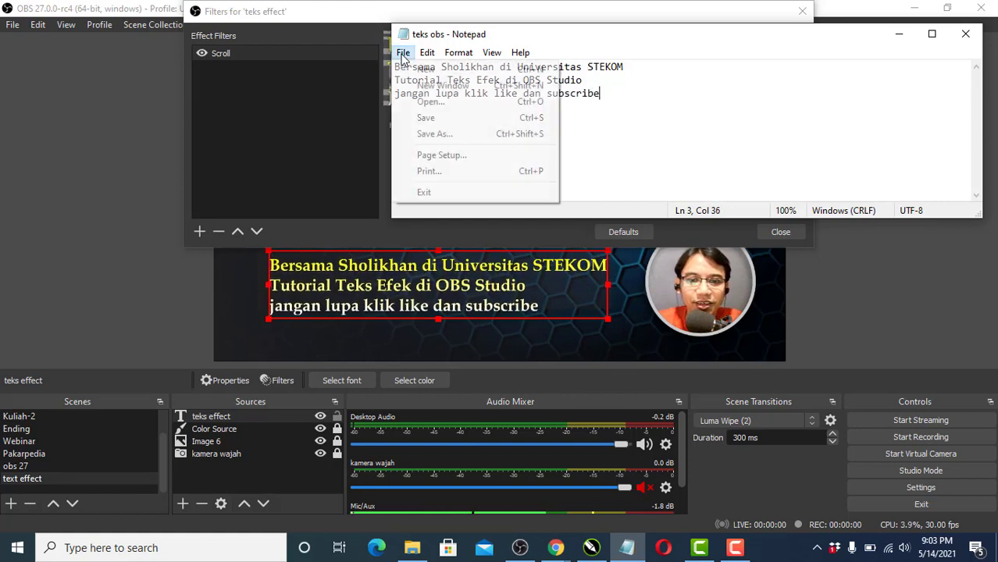
{"action": "left_click", "coordinate": [426, 118]}
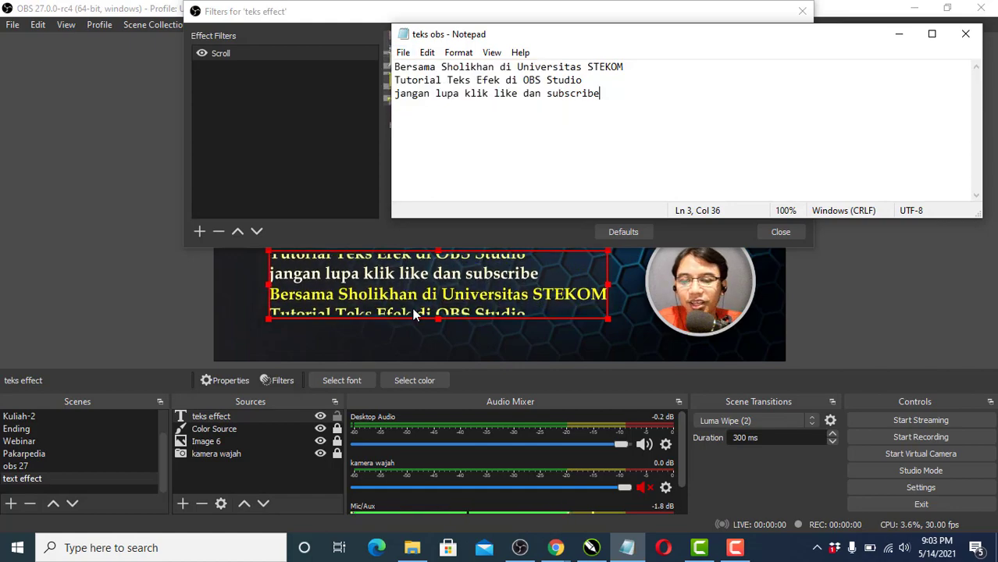
- Close the teks obs document and the Filters window, and extend the text source's upper edge slightly upward in the preview
{"action": "left_click_drag", "start_coordinate": [614, 38], "coordinate": [618, 60]}
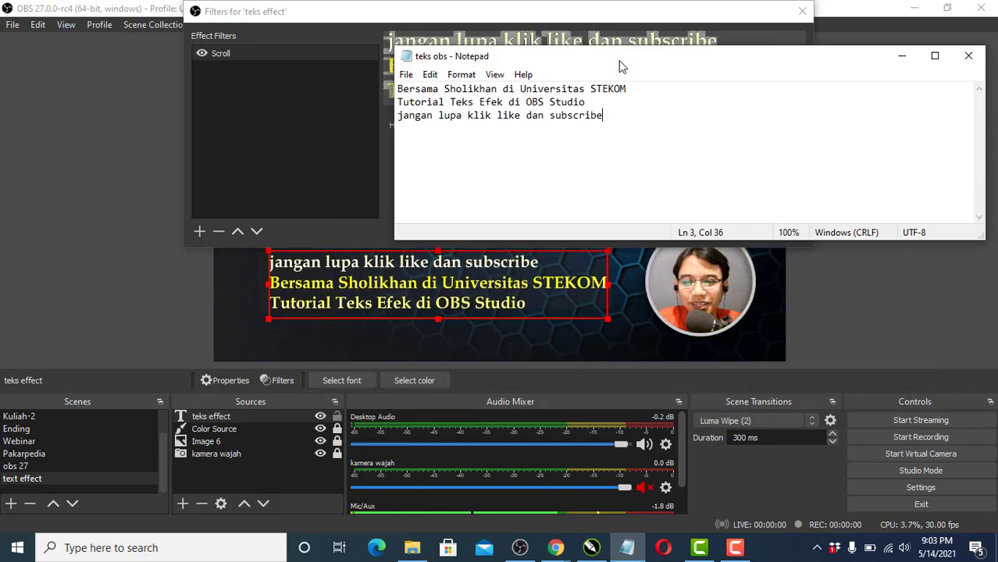
{"action": "left_click", "coordinate": [970, 57]}
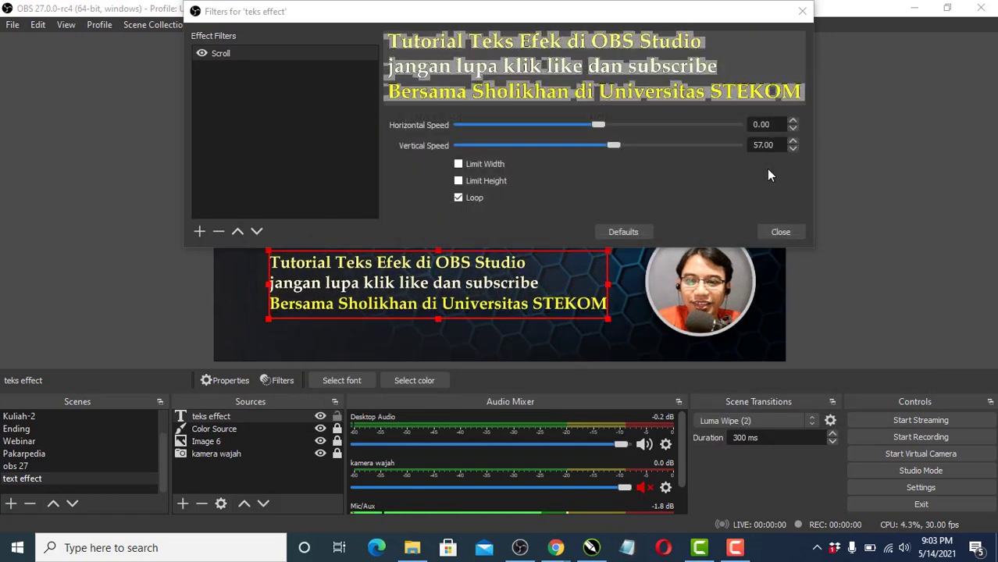
{"action": "left_click", "coordinate": [783, 228]}
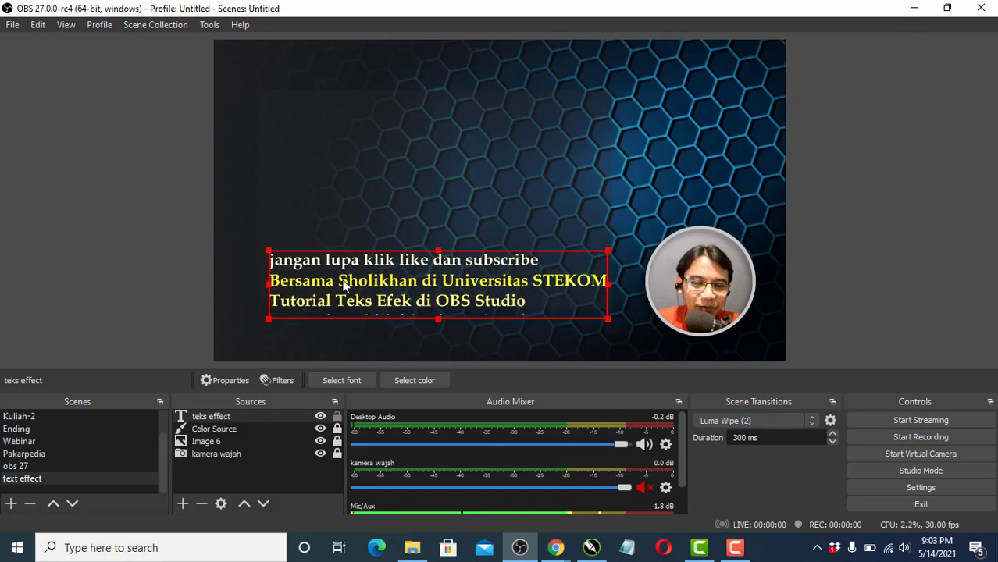
{"action": "mouse_move", "coordinate": [437, 234]}
{"action": "left_mouse_down"}
{"action": "mouse_move", "coordinate": [437, 107]}
{"action": "mouse_move", "coordinate": [436, 242]}
{"action": "left_mouse_up"}
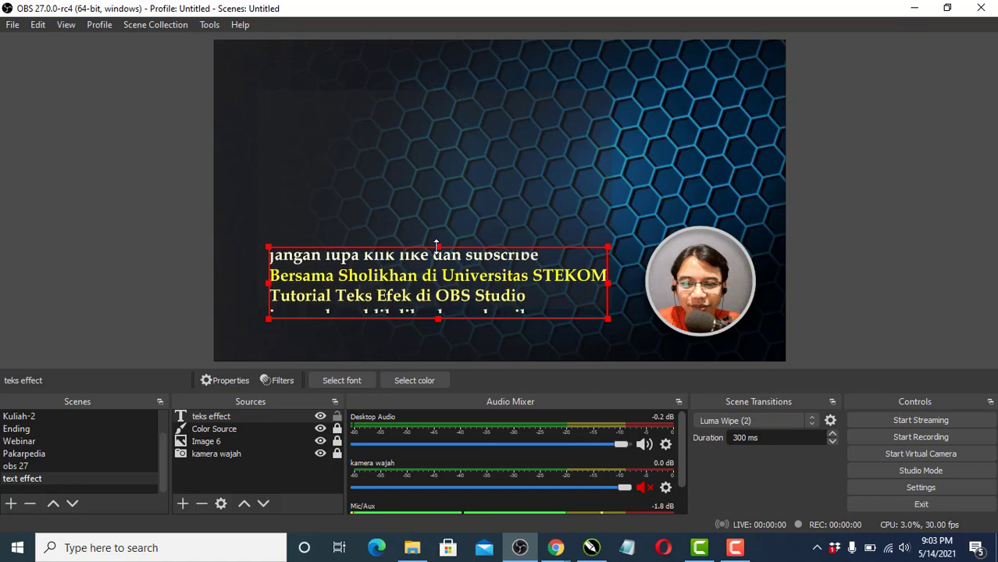